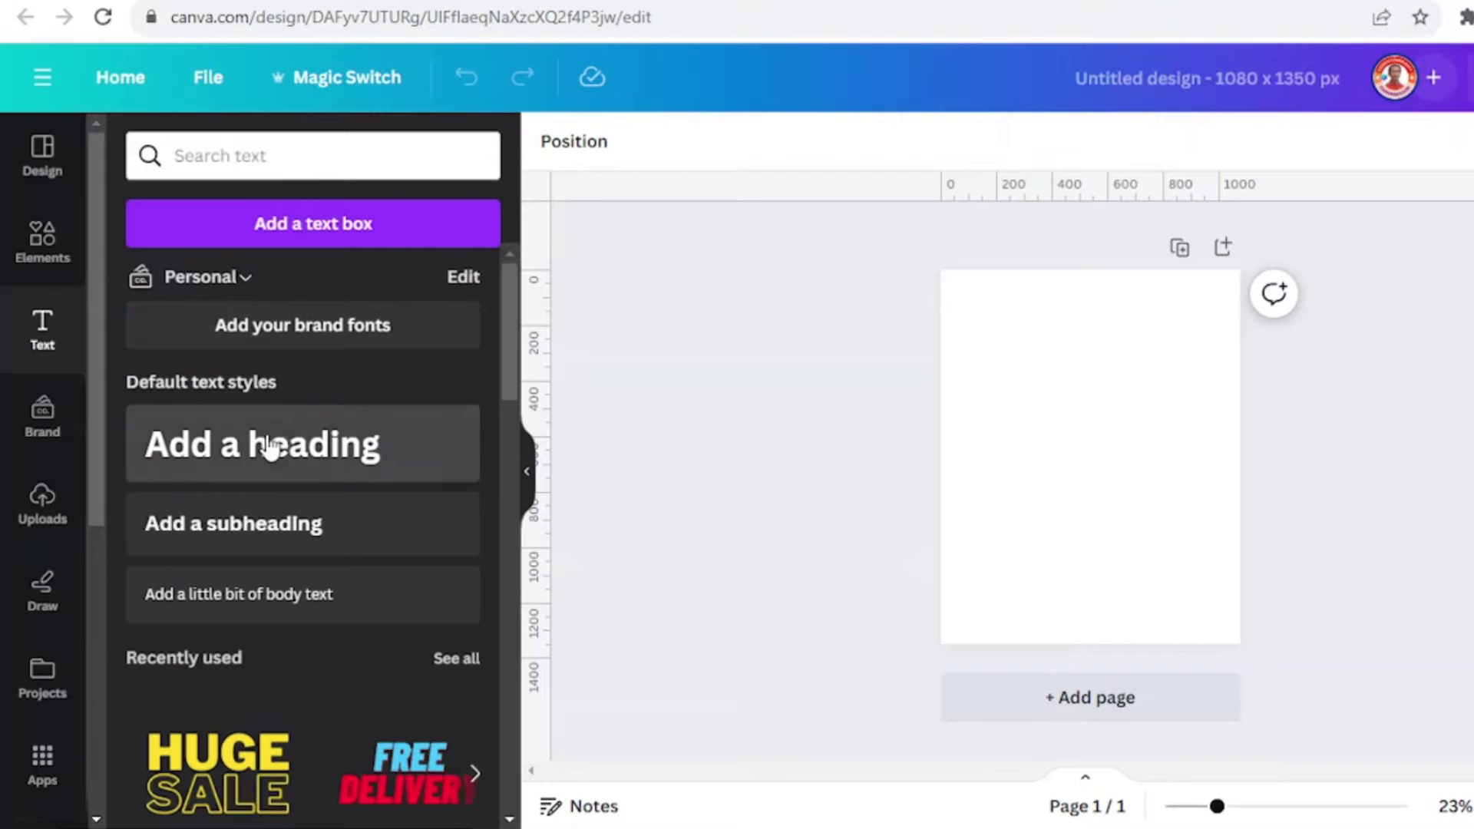
Add a heading that reads KEEP and set it in the Jorick font from the Vintage category.
click(289, 457)
text(KEEP)
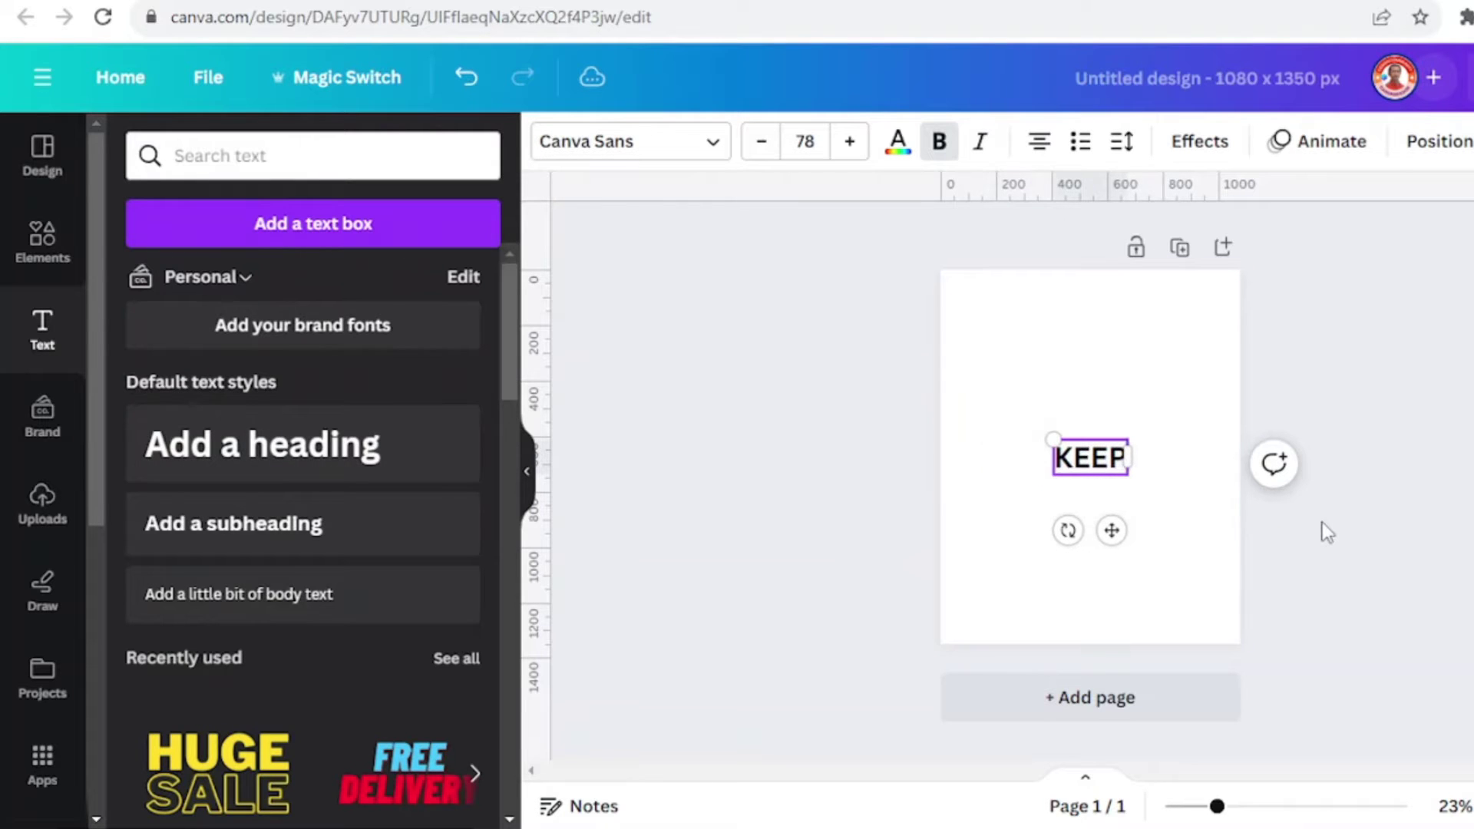
key(ctrl+a)
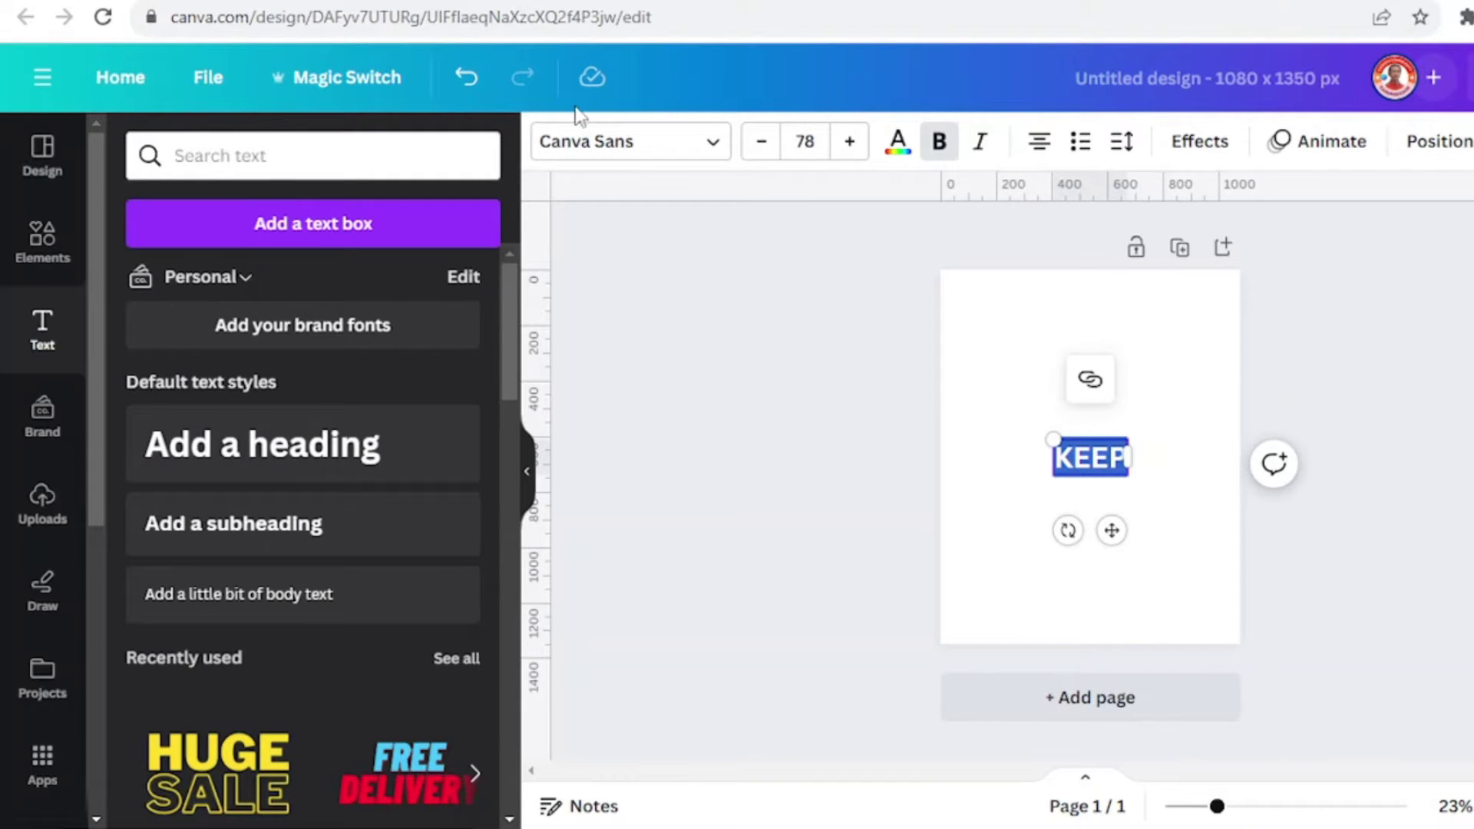
click(605, 158)
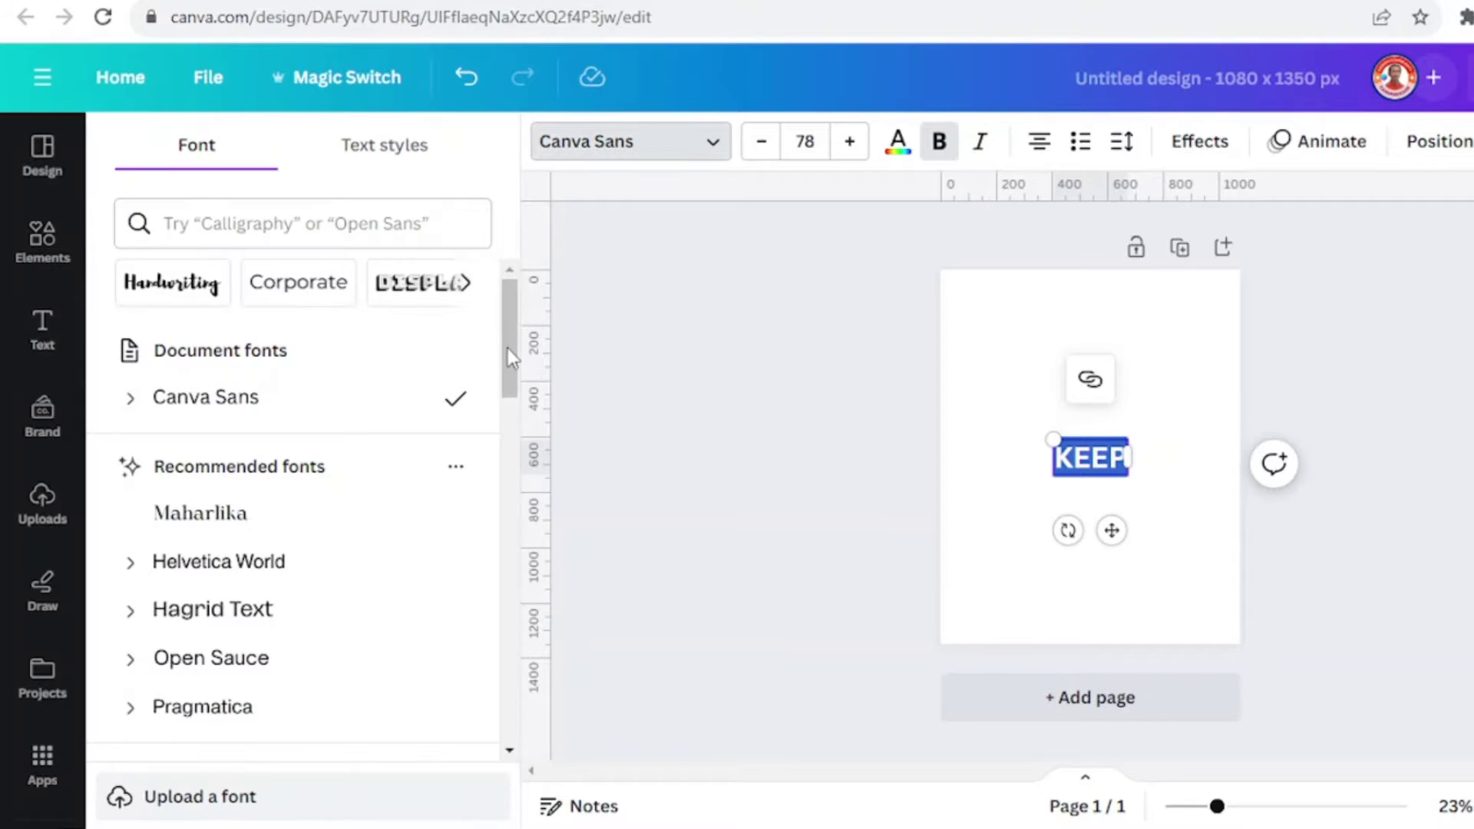
click(466, 284)
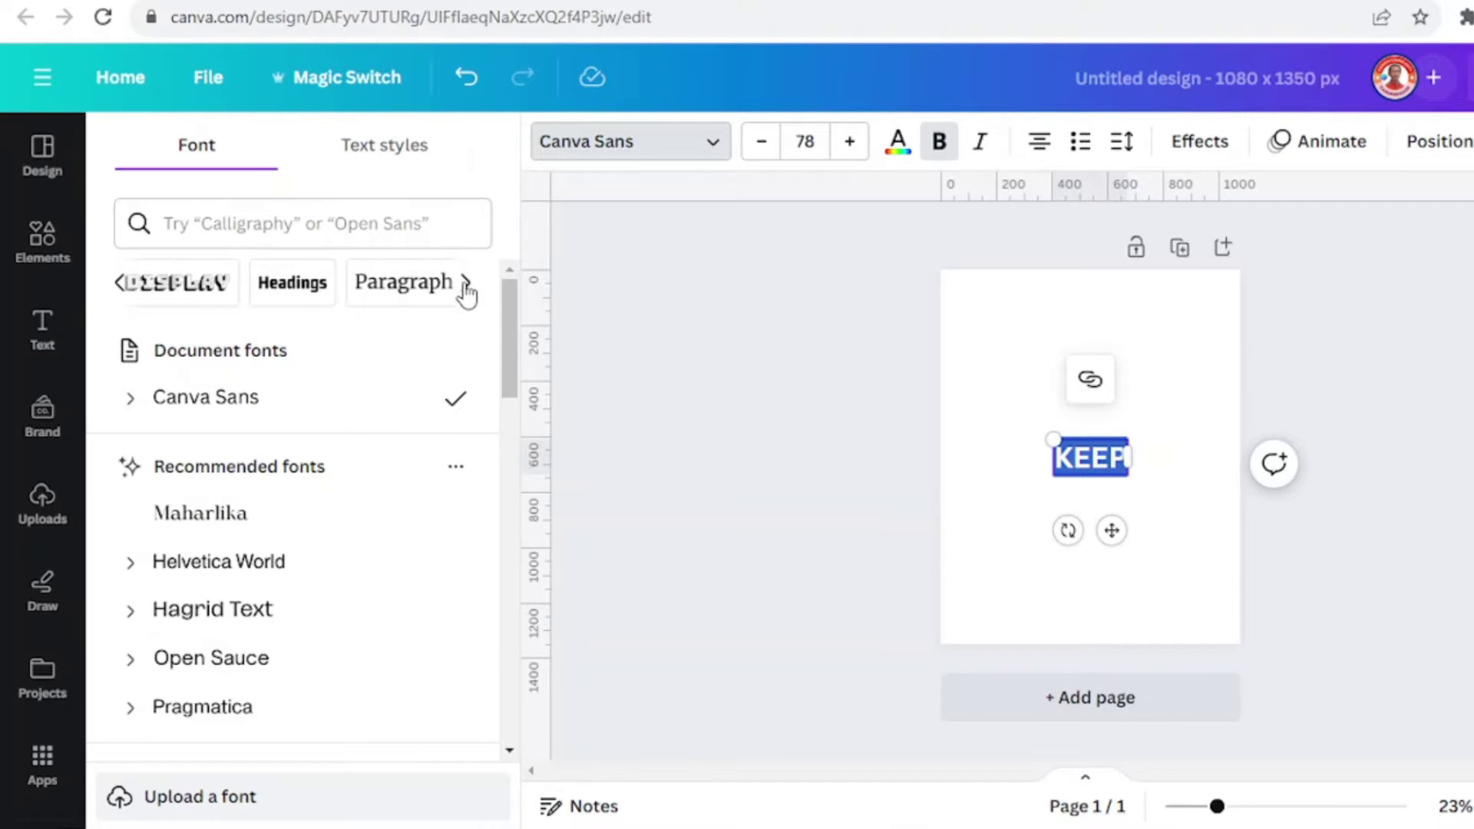
click(466, 284)
click(466, 284)
click(466, 284)
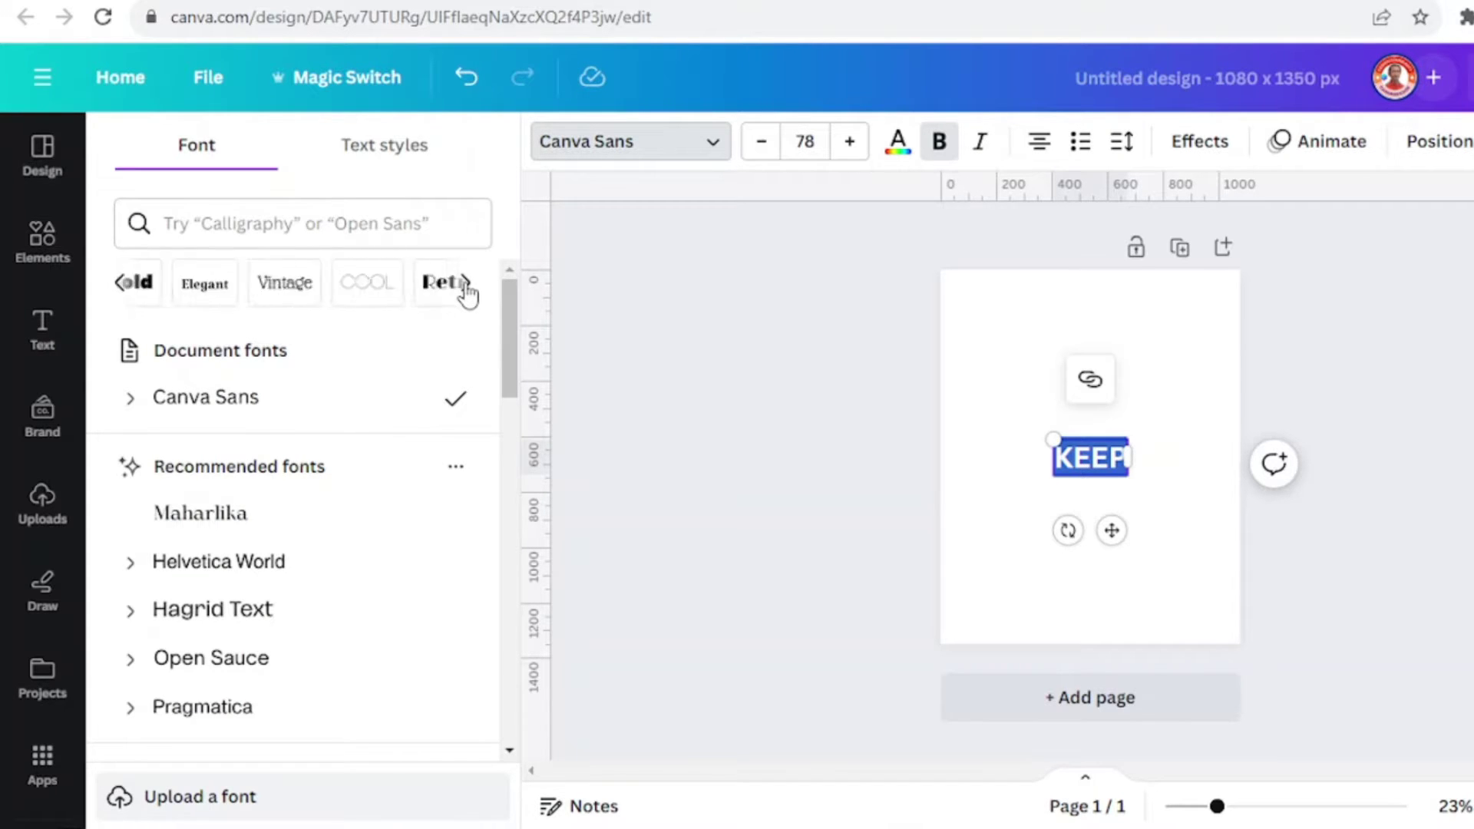
click(466, 284)
click(154, 286)
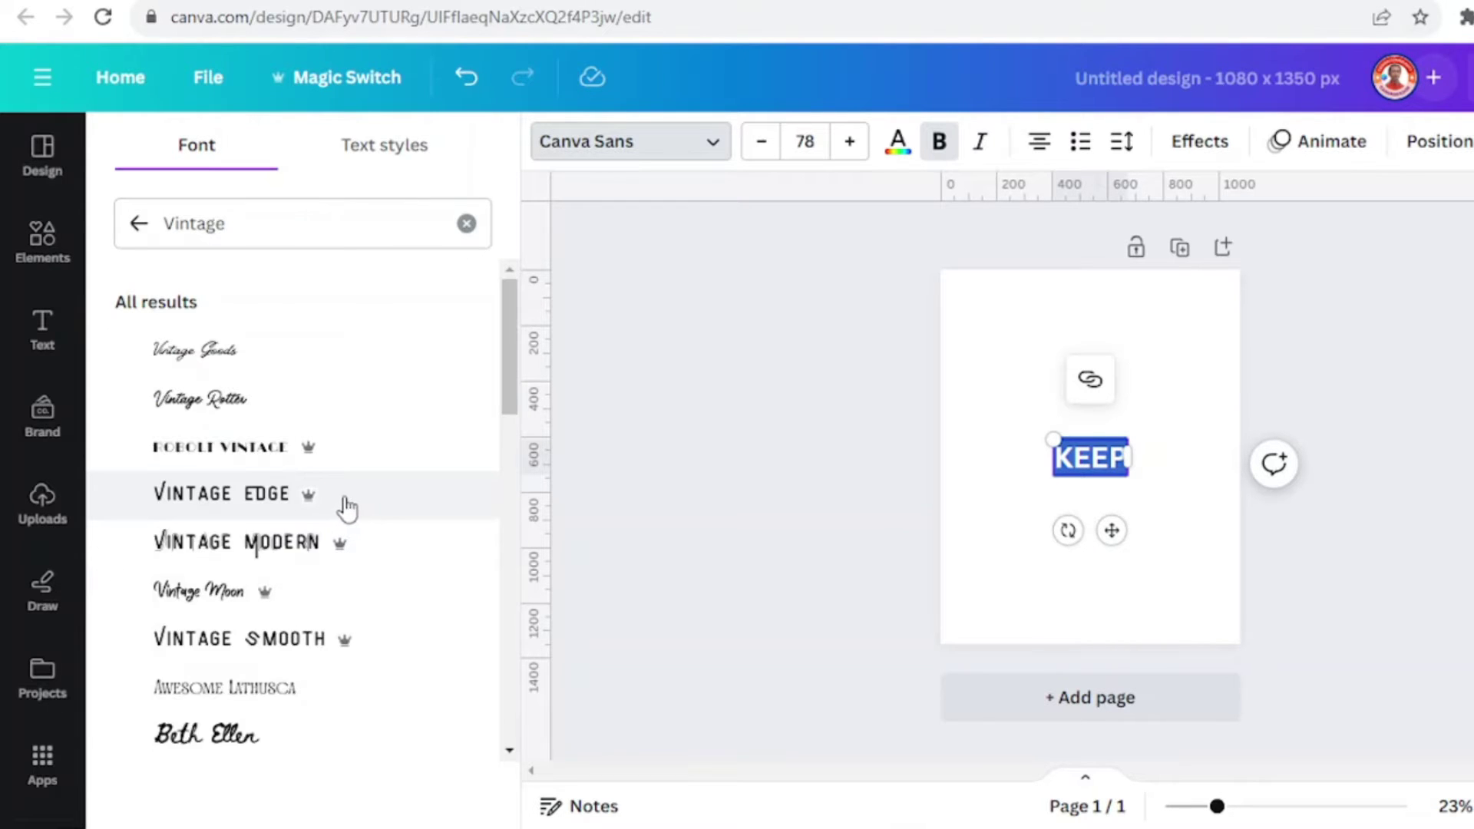
scroll(330, 515, down, 10)
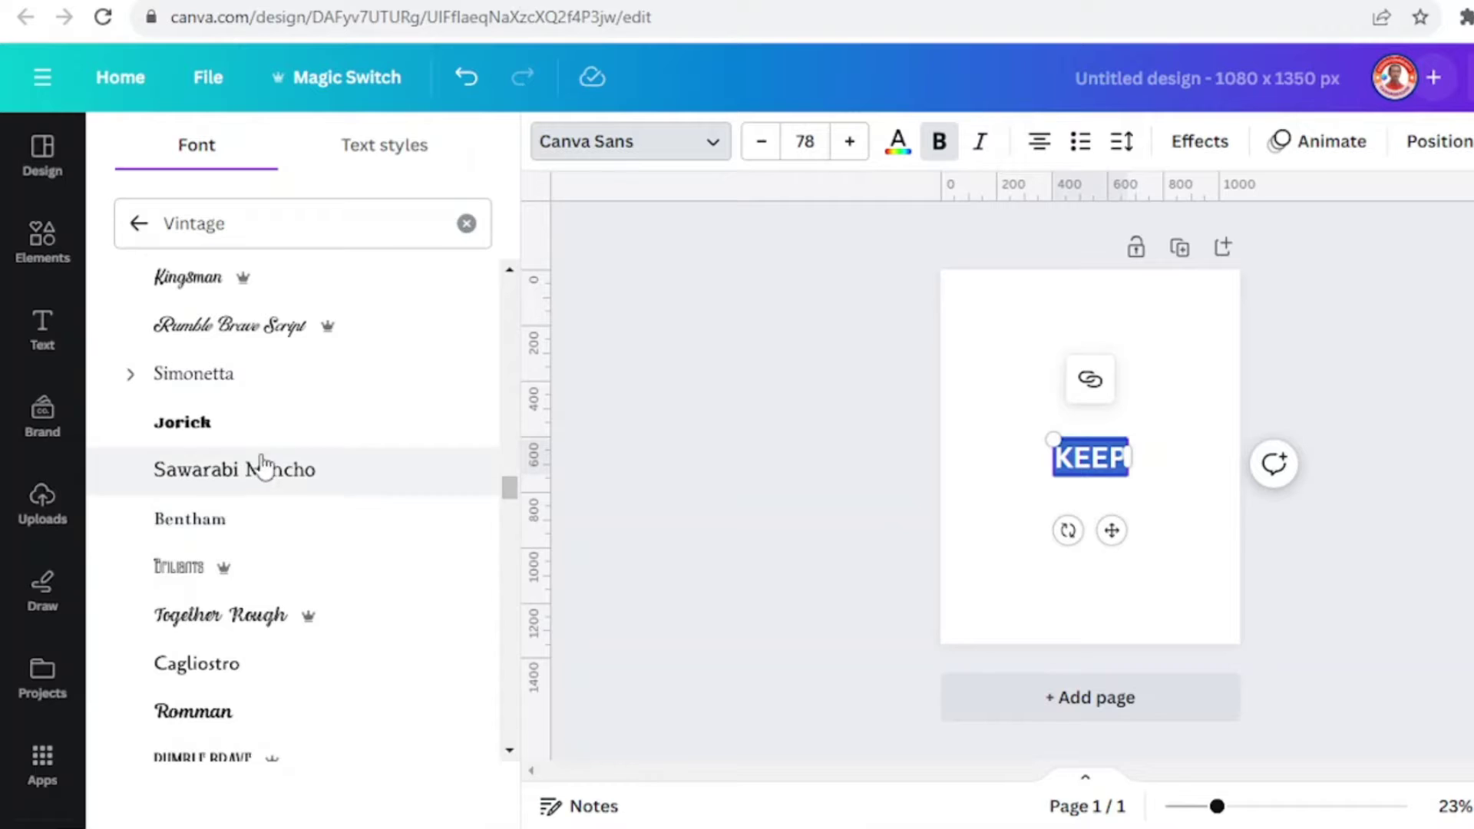
click(239, 423)
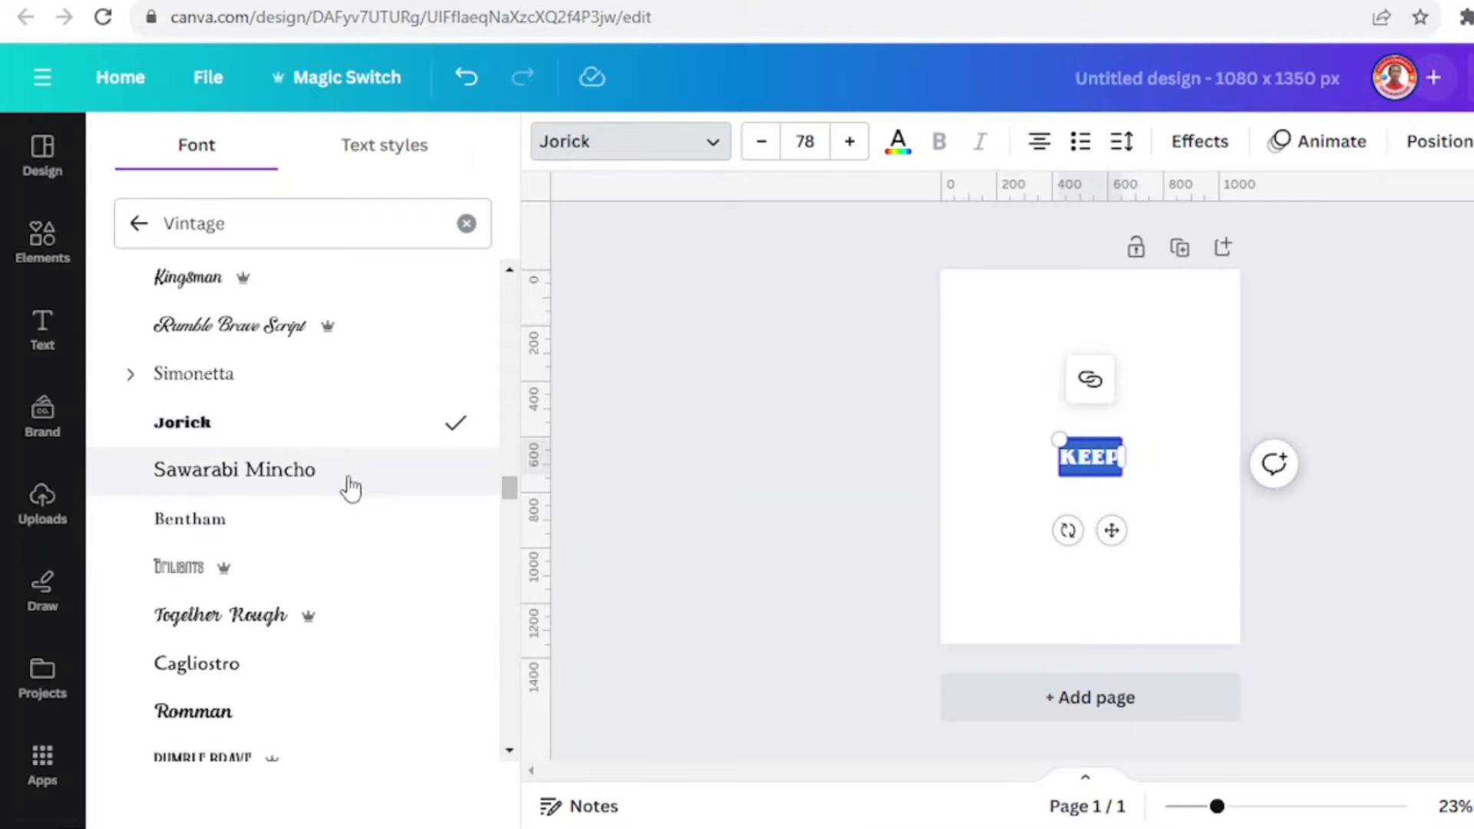
Enlarge the KEEP text to a font size of about 159 and move it higher on the page.
drag(1057, 434, 995, 401)
click(1182, 497)
drag(1078, 451, 1073, 415)
Duplicate the KEEP text four times and stack the copies evenly beneath the original.
click(1118, 284)
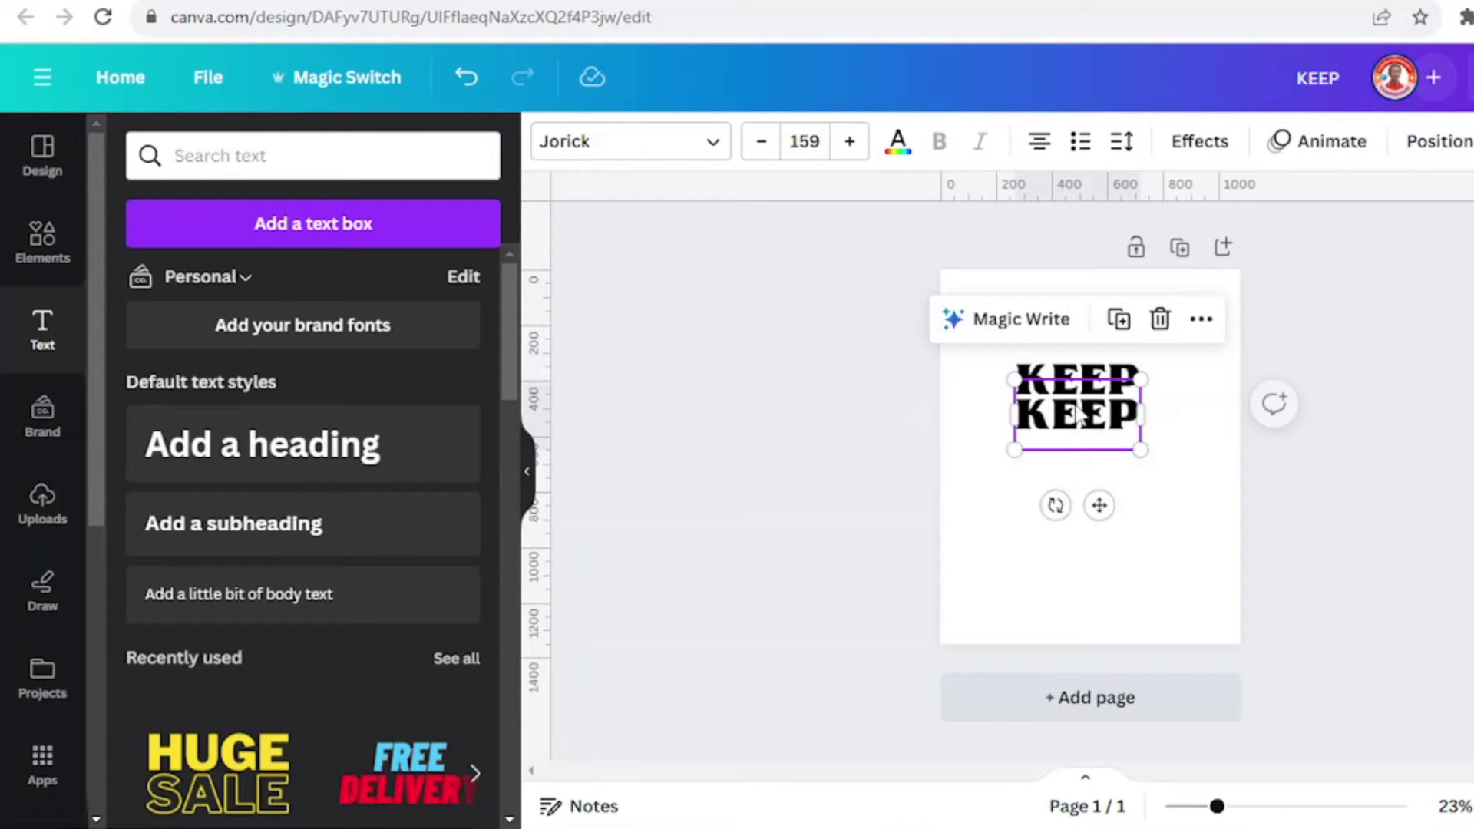
click(1118, 320)
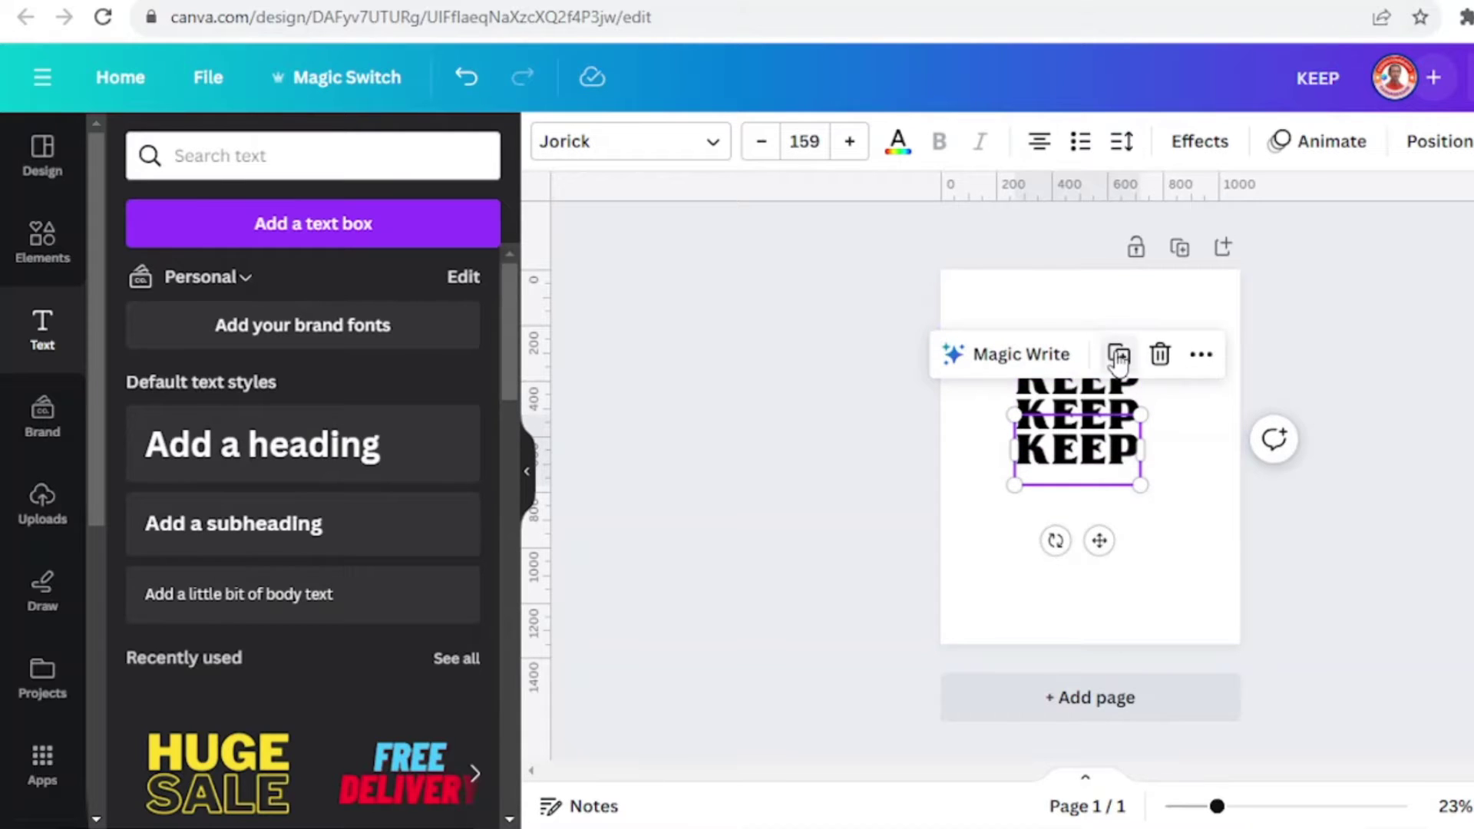
click(1118, 354)
click(1118, 388)
drag(1093, 513, 1093, 524)
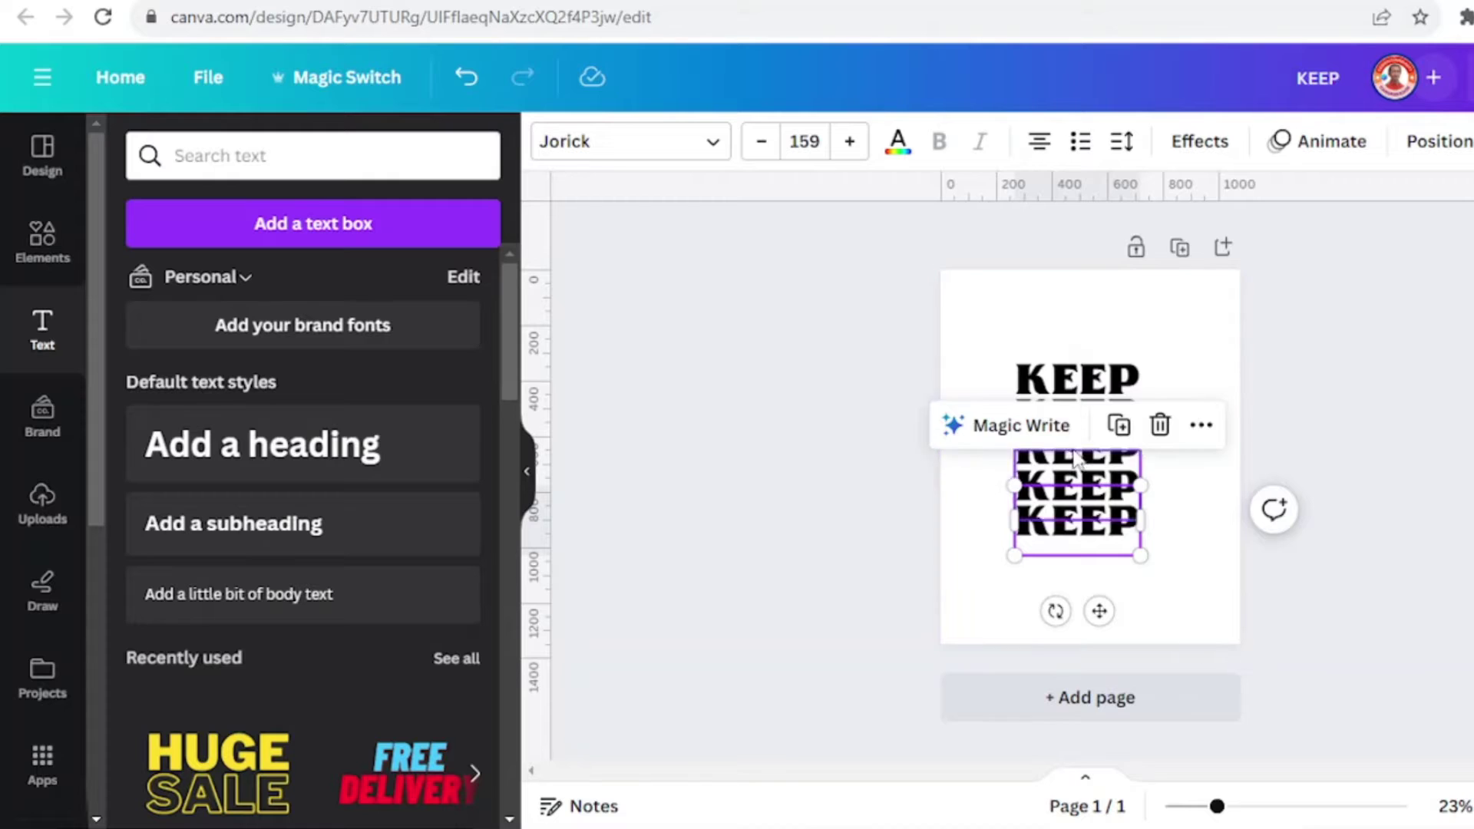
Replace the text of the four copies, from top to bottom, with FIGHTING, NEVER, GIVE and UP.
click(1256, 806)
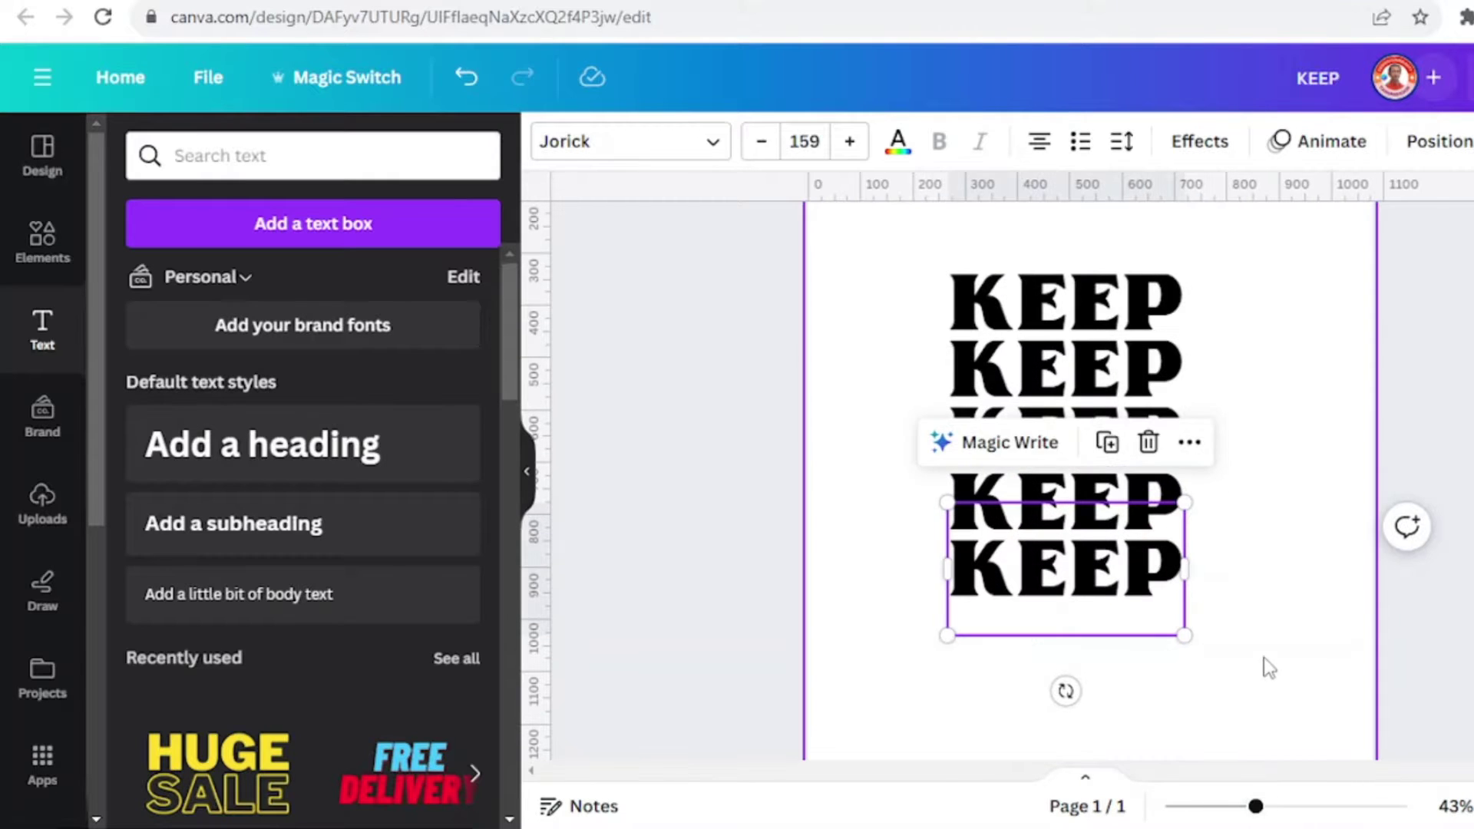
click(1305, 647)
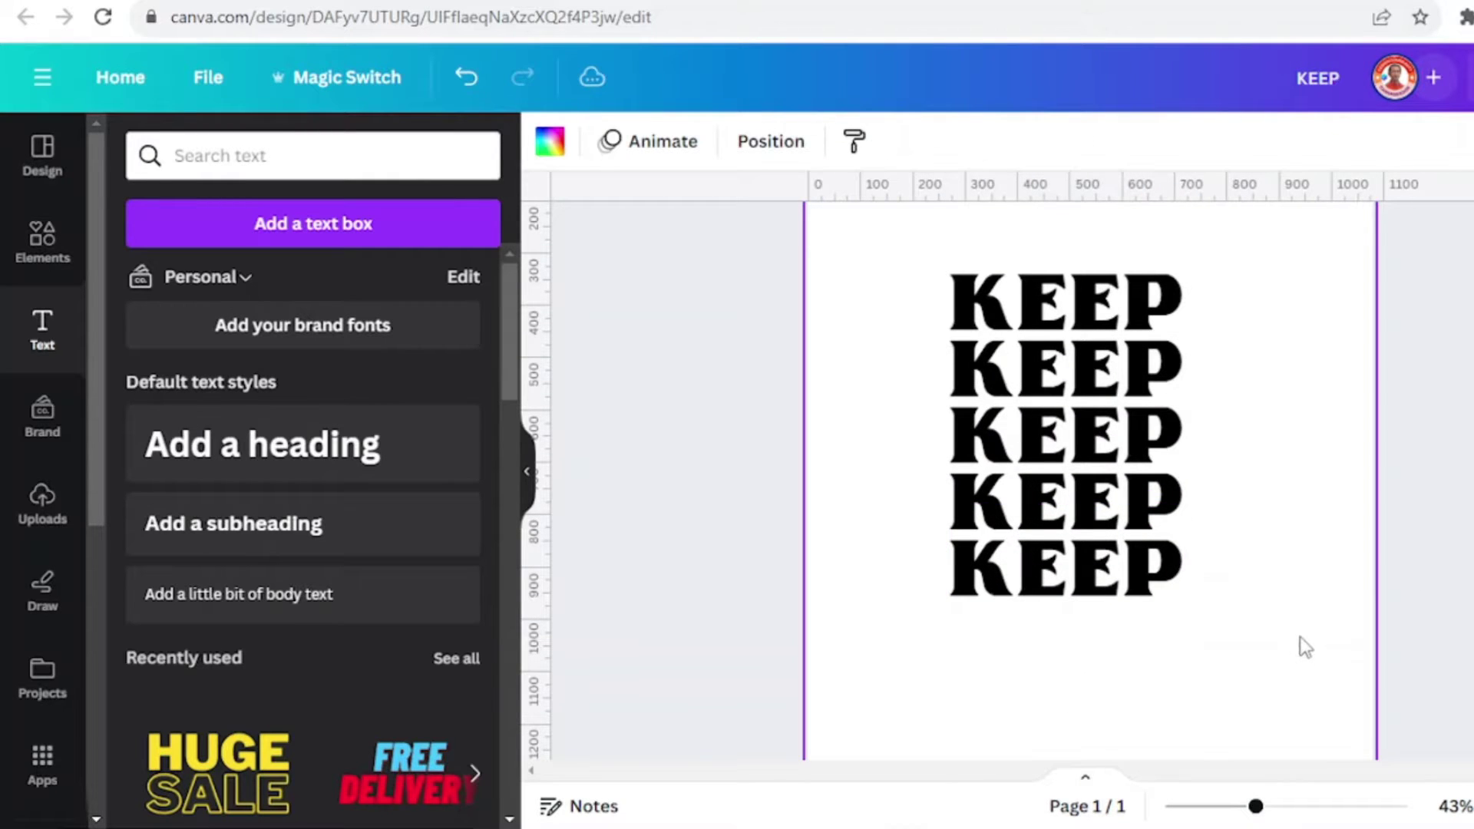
double_click(1013, 355)
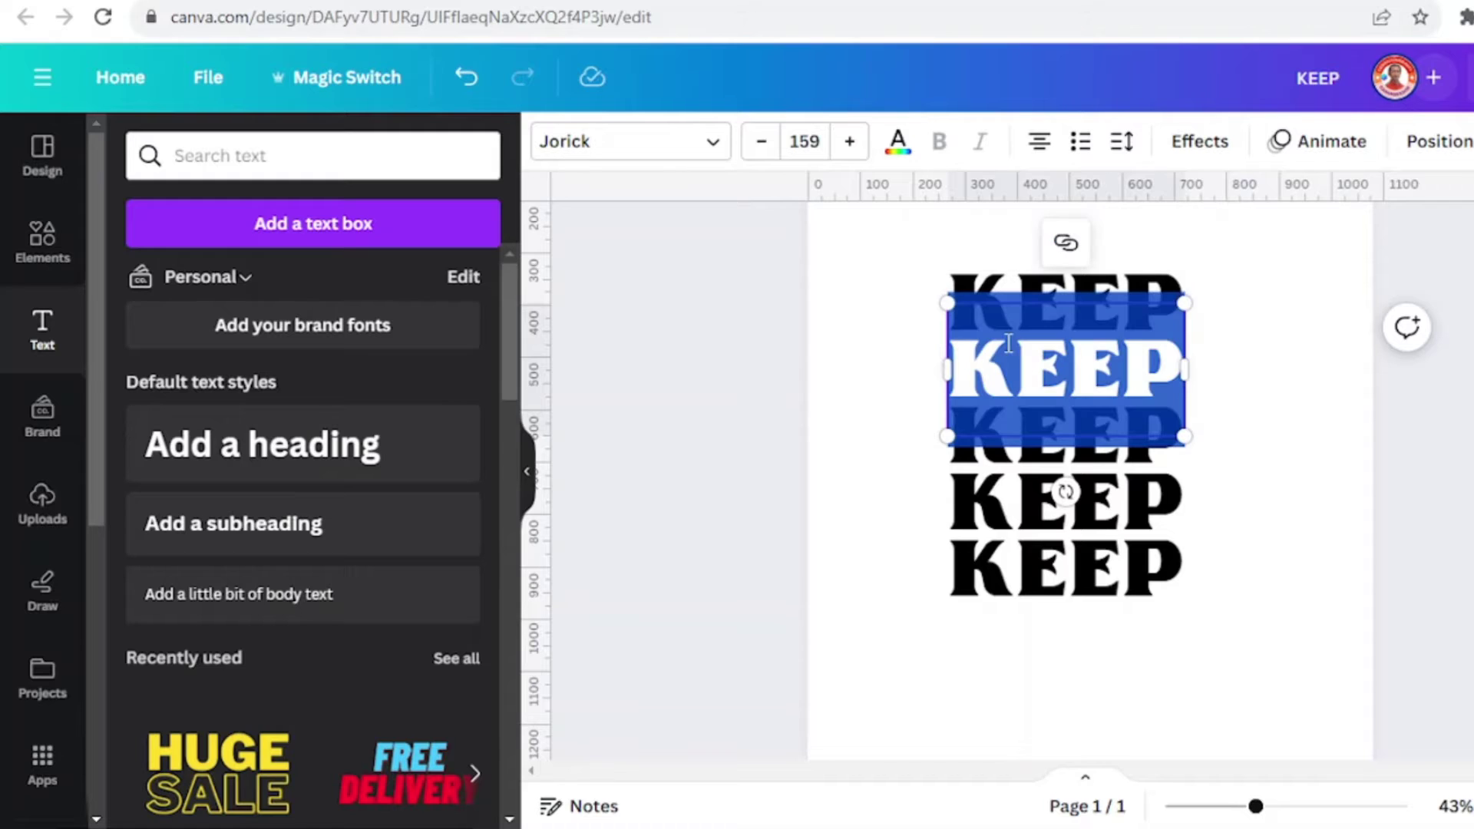
text(FIGHTIN)
right_click(1006, 338)
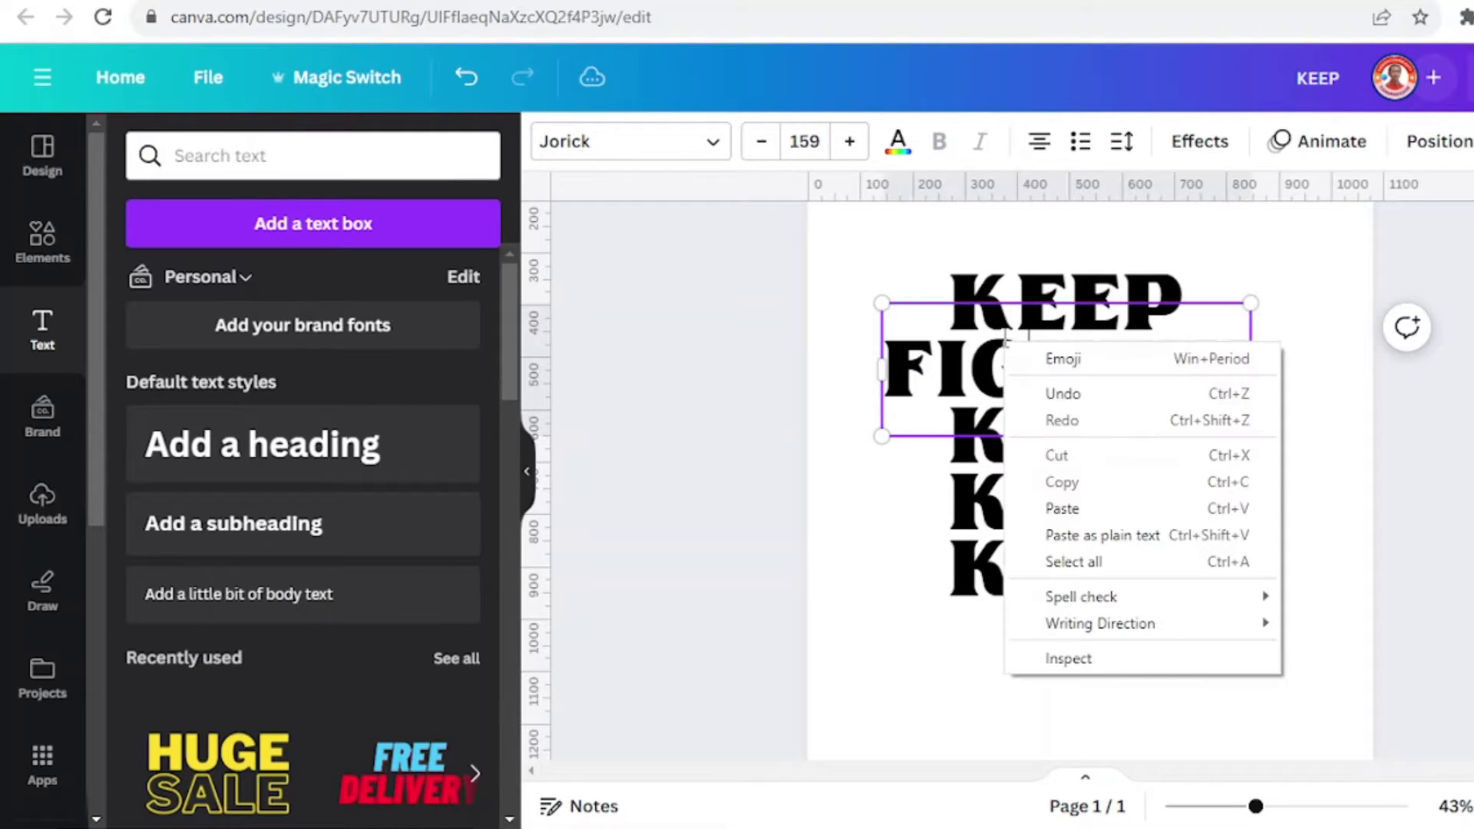
key(Escape)
text(G)
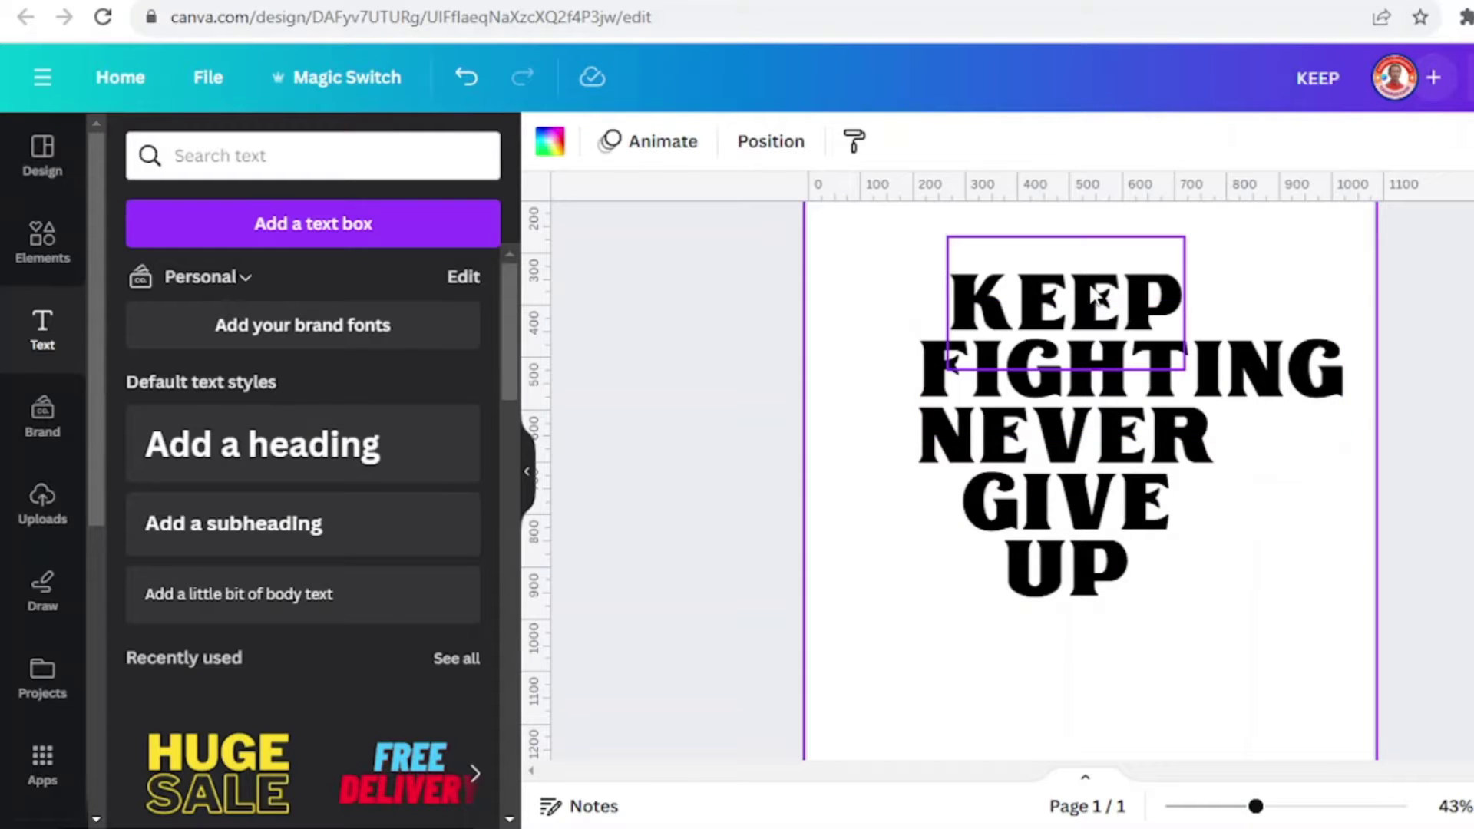
Resize the FIGHTING, NEVER, GIVE and UP lines to match the width of KEEP and stack them closely beneath it.
click(1335, 406)
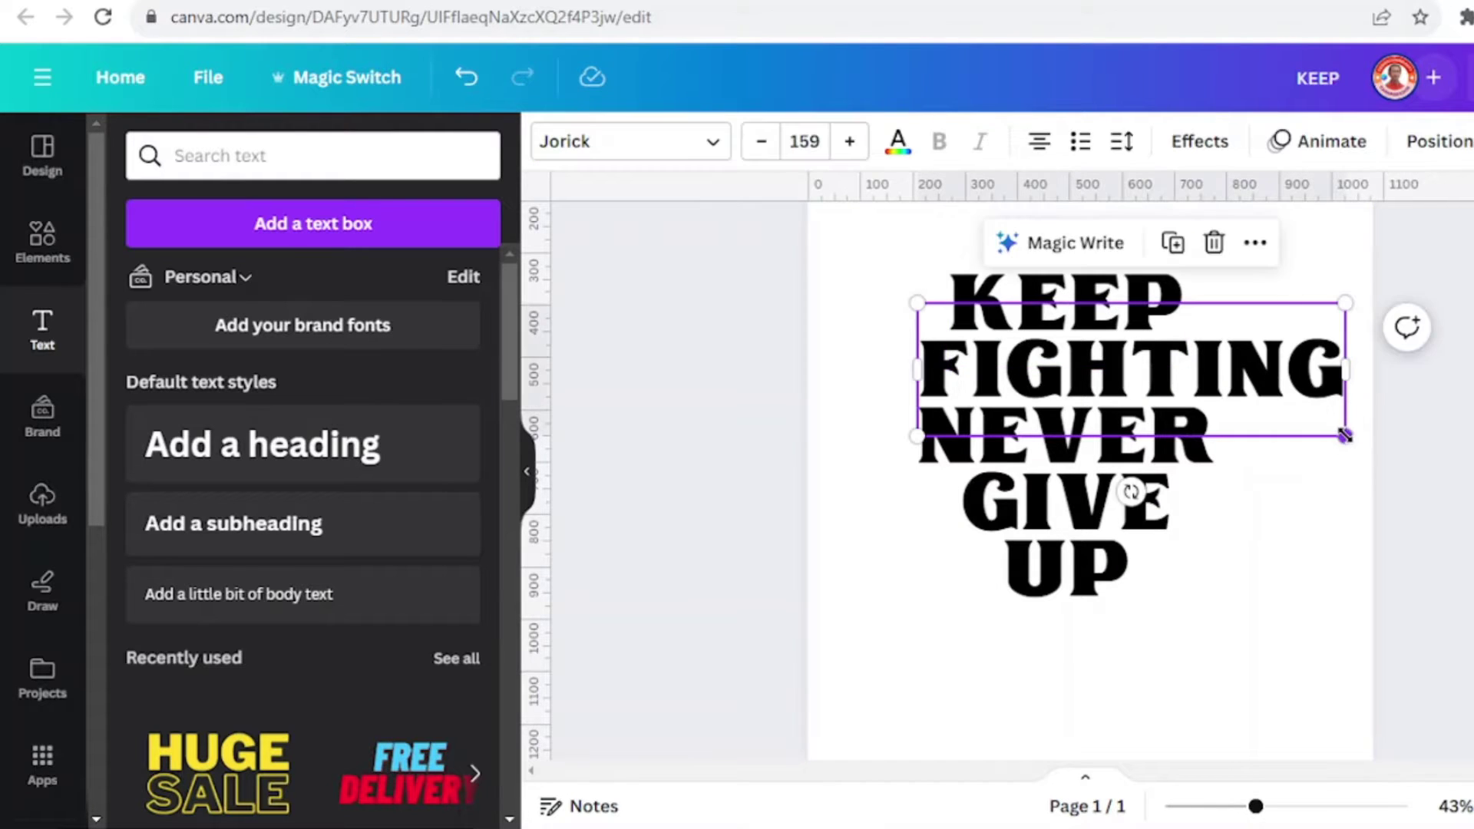
drag(1343, 435, 1205, 449)
click(1067, 503)
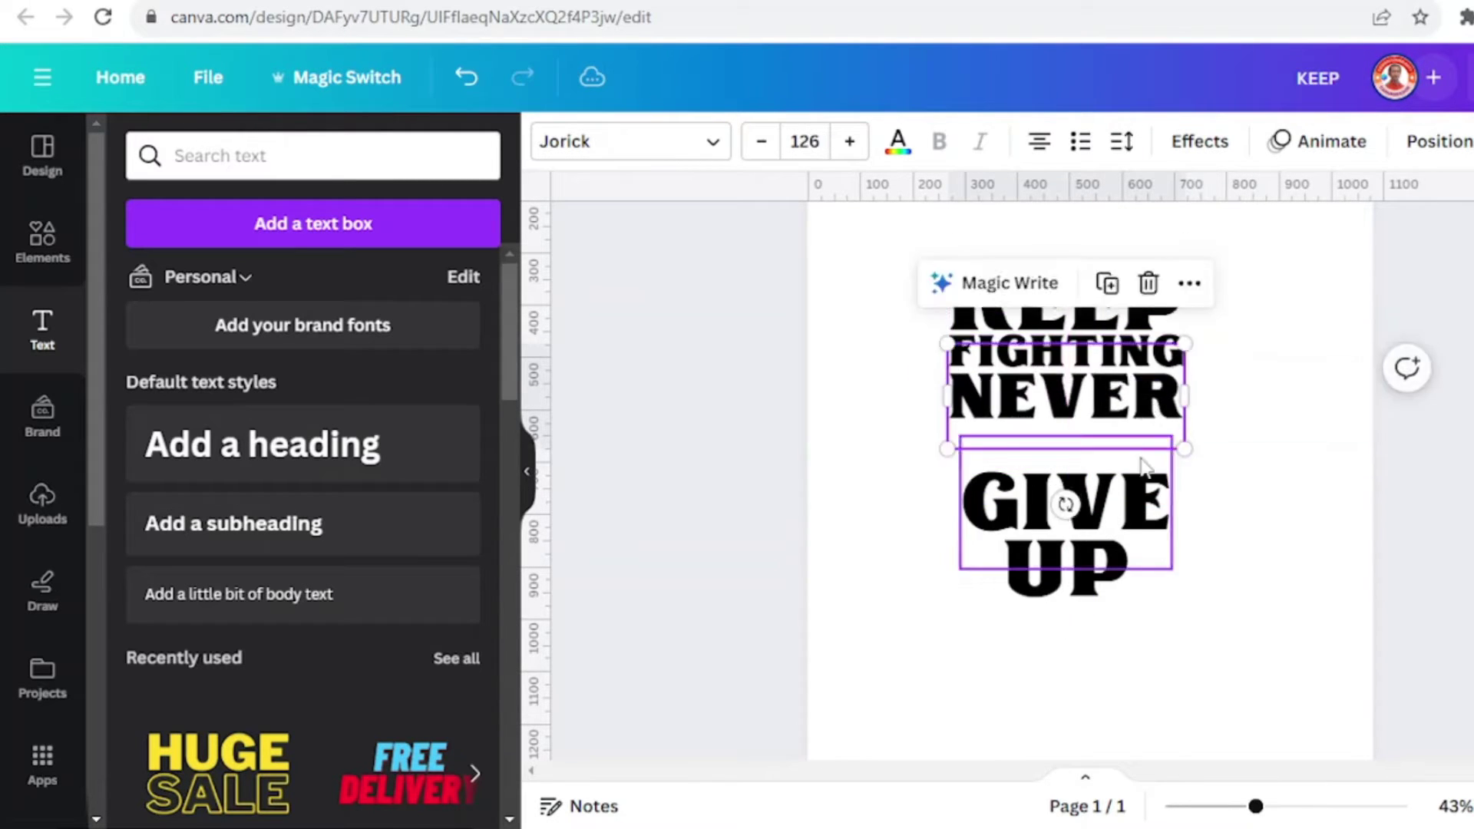
drag(1177, 527, 1010, 591)
click(1090, 568)
click(1284, 546)
Select all five text lines and rotate them together about 45 degrees counterclockwise.
click(771, 141)
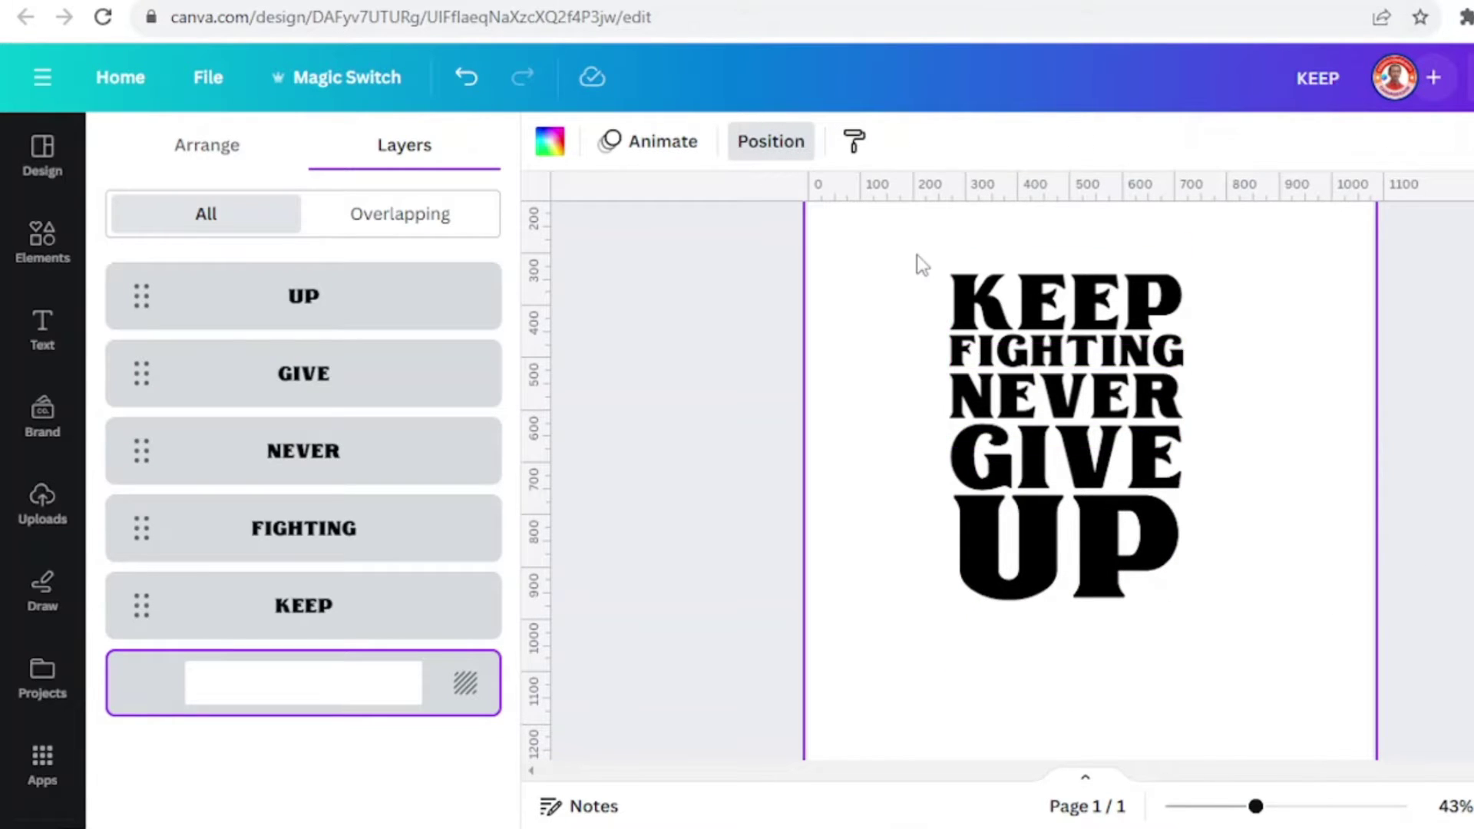
drag(912, 230, 1274, 690)
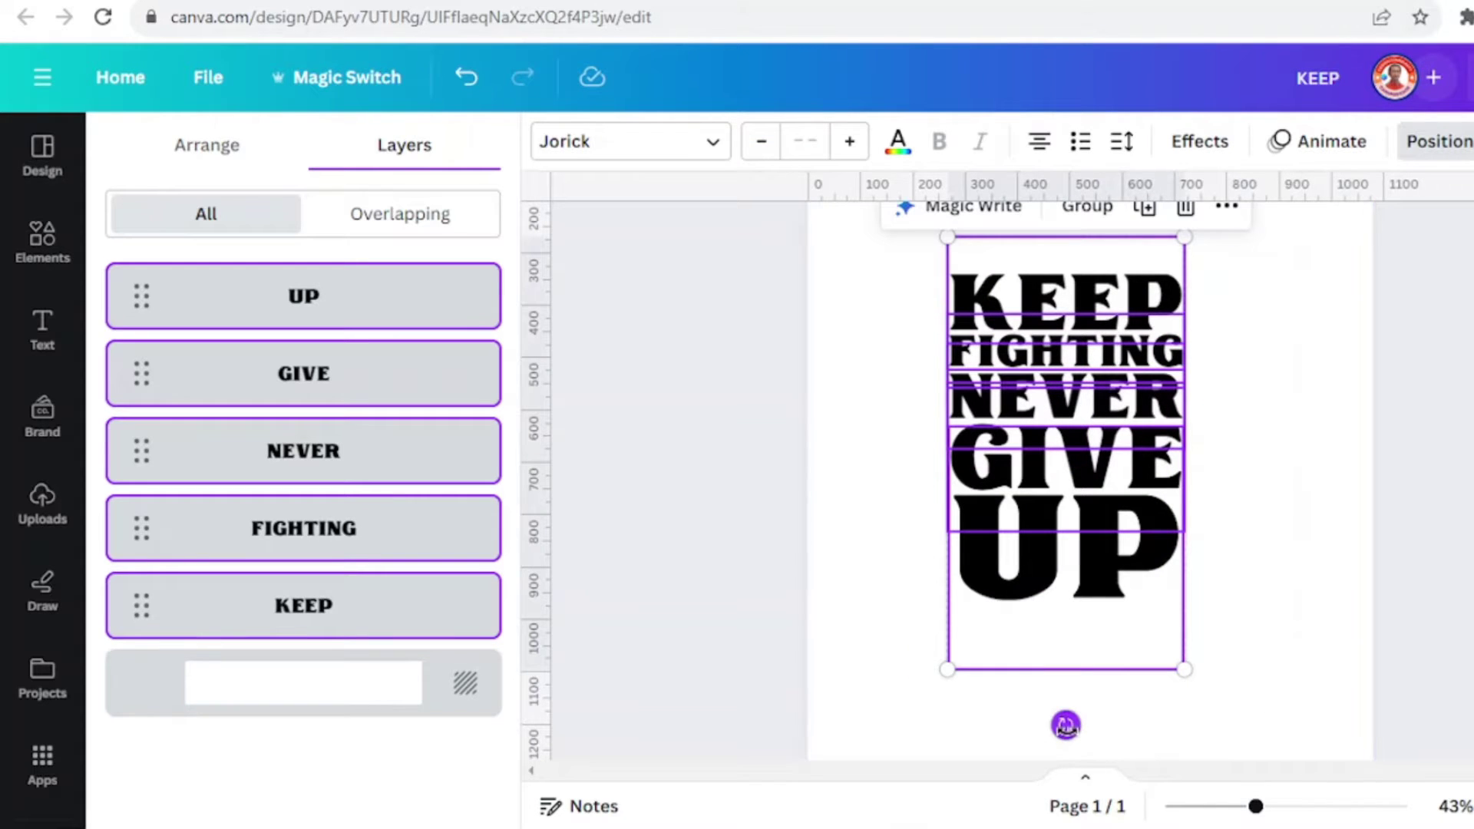
drag(1065, 726, 1242, 634)
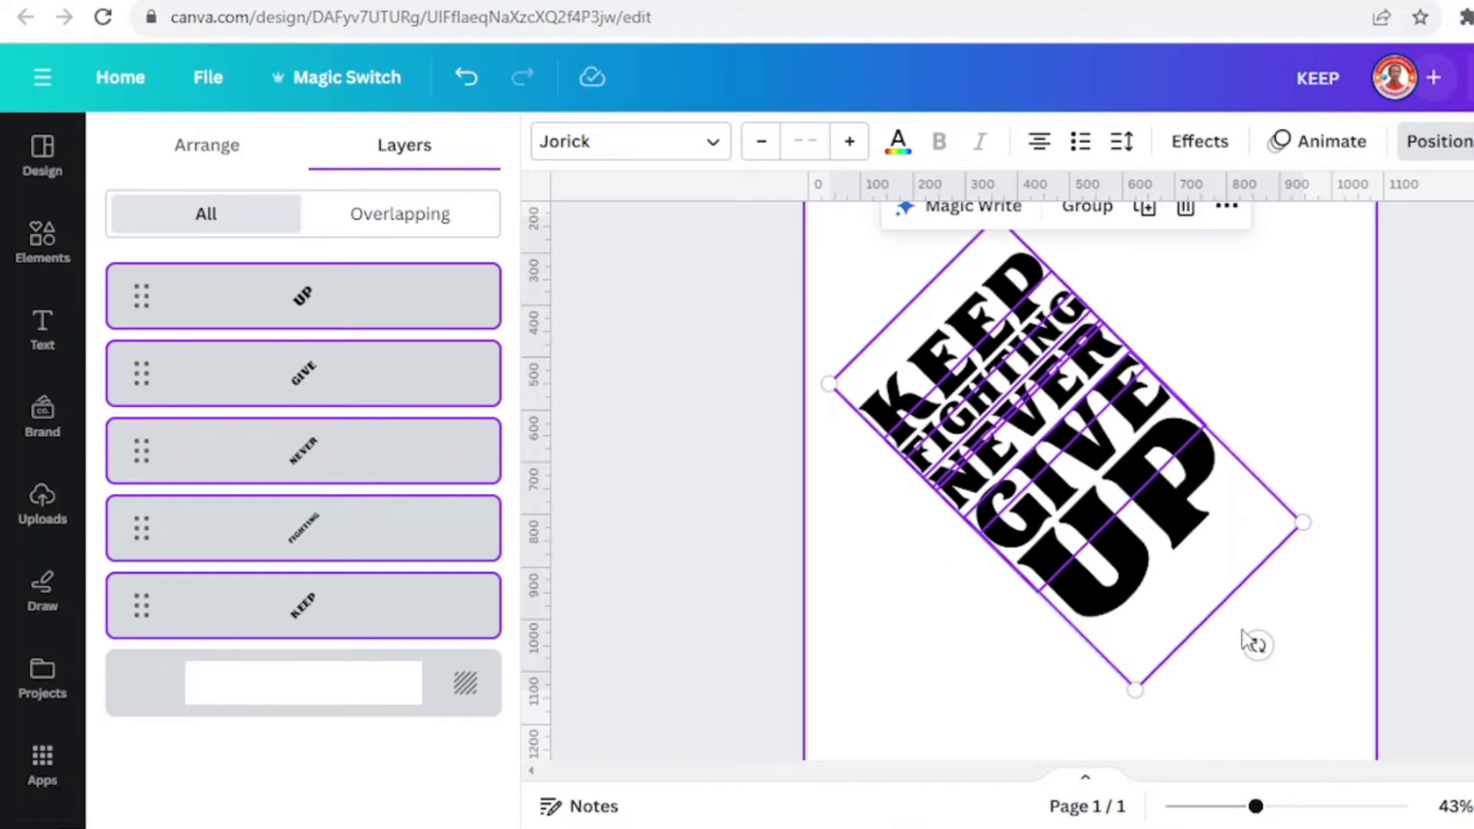
click(1328, 625)
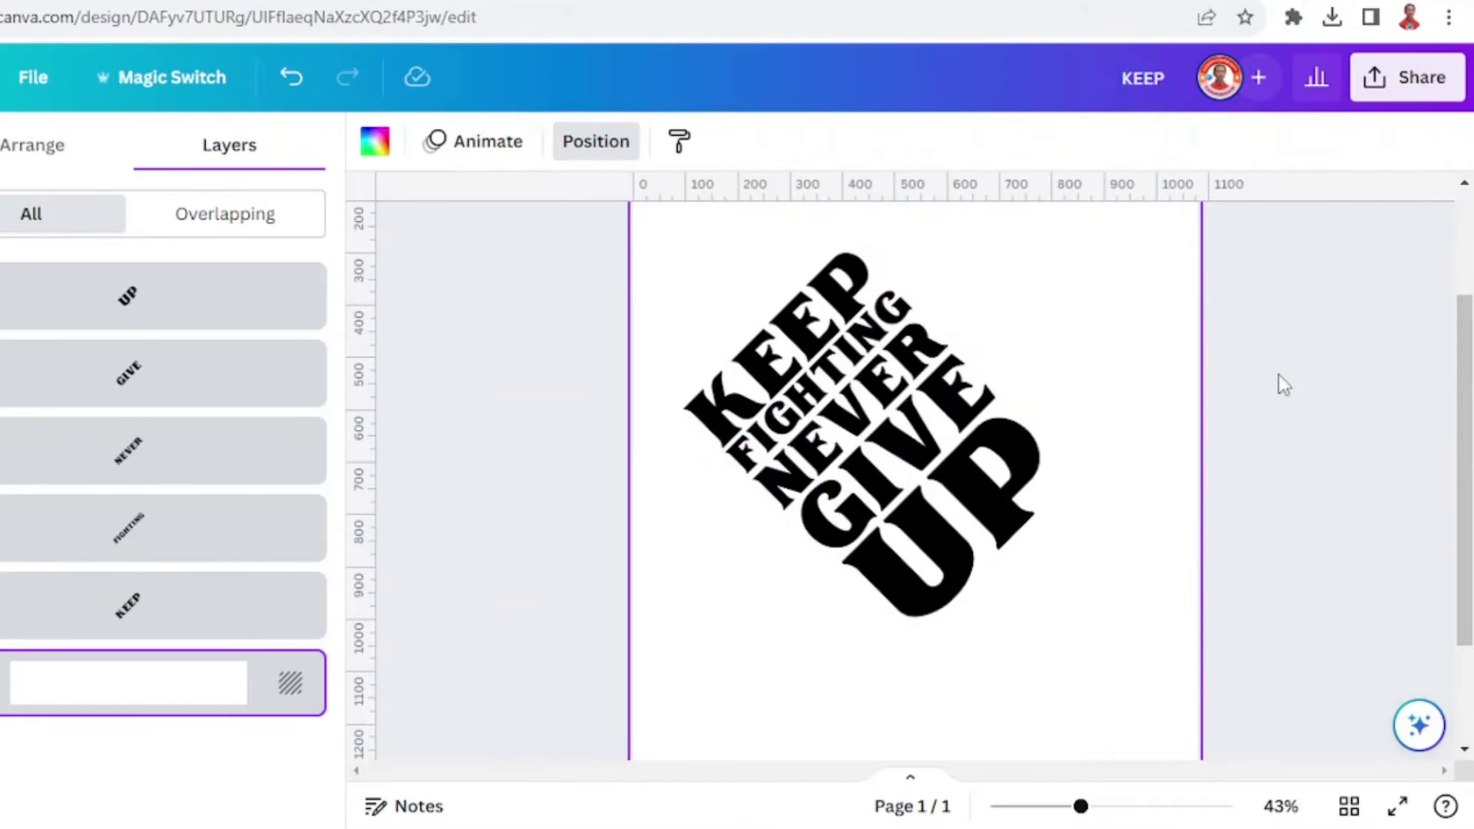
Download the design as a PNG with a transparent background.
click(1407, 76)
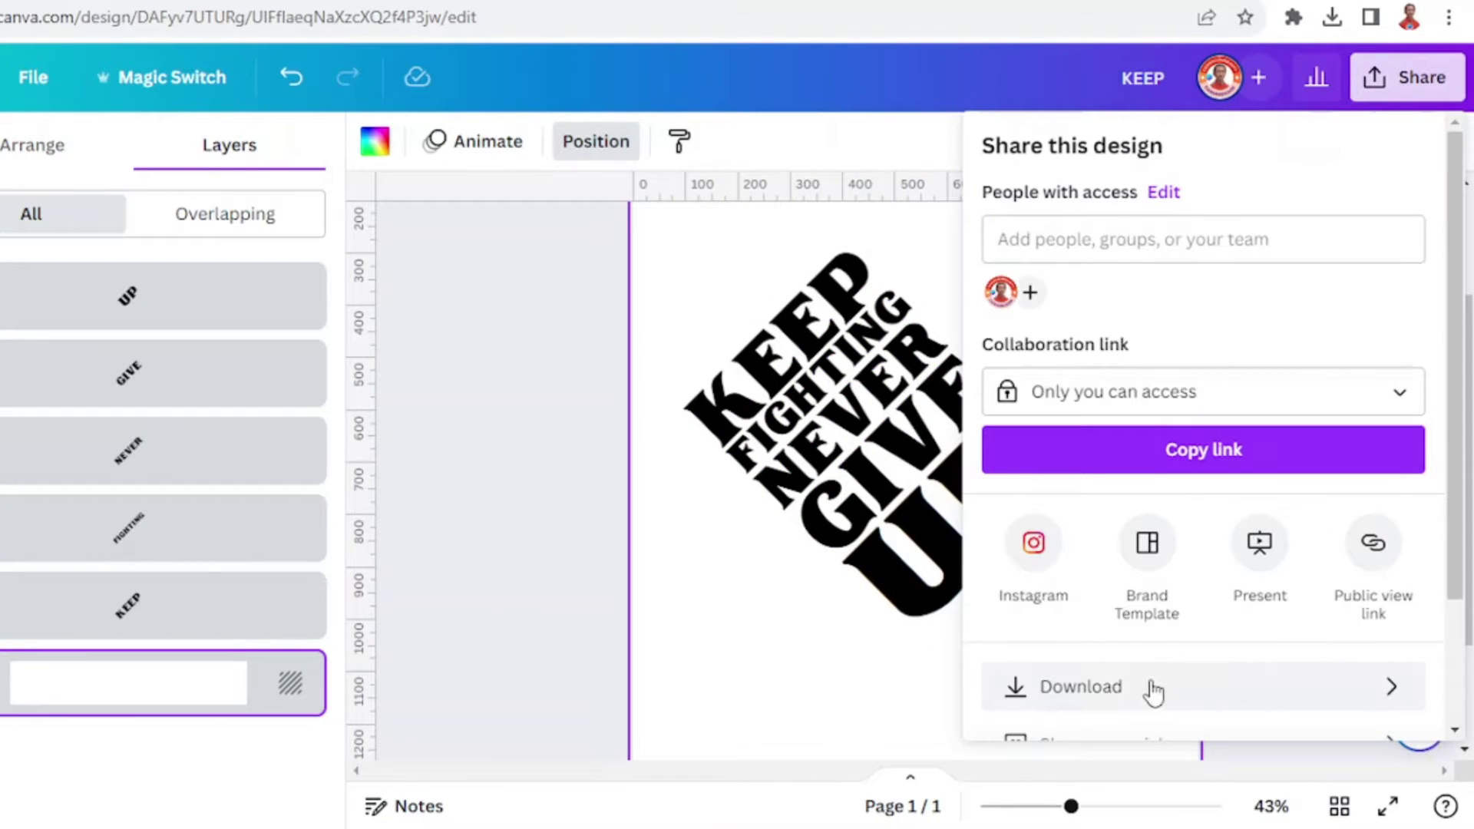
click(1154, 692)
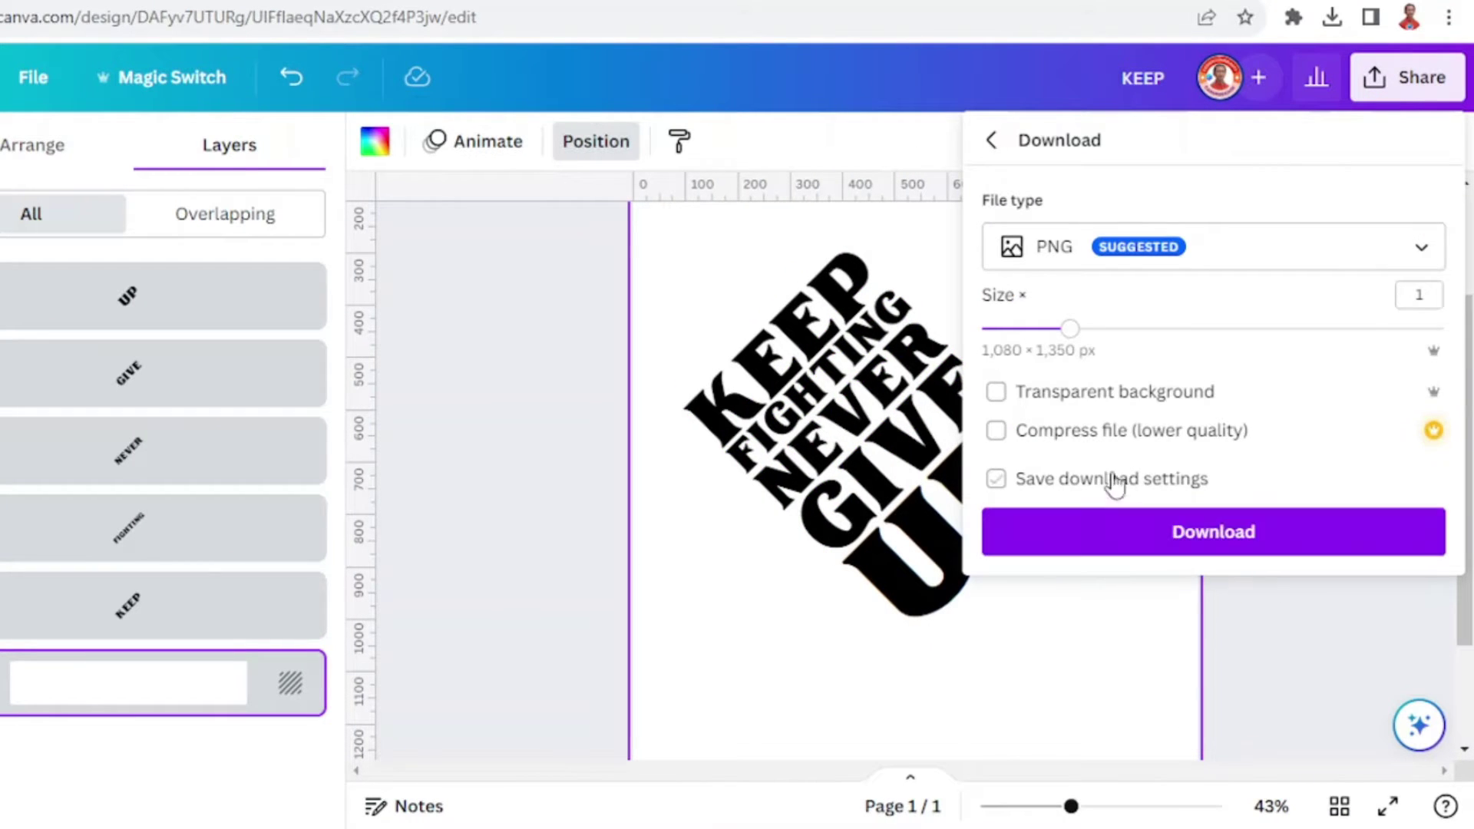
click(1086, 397)
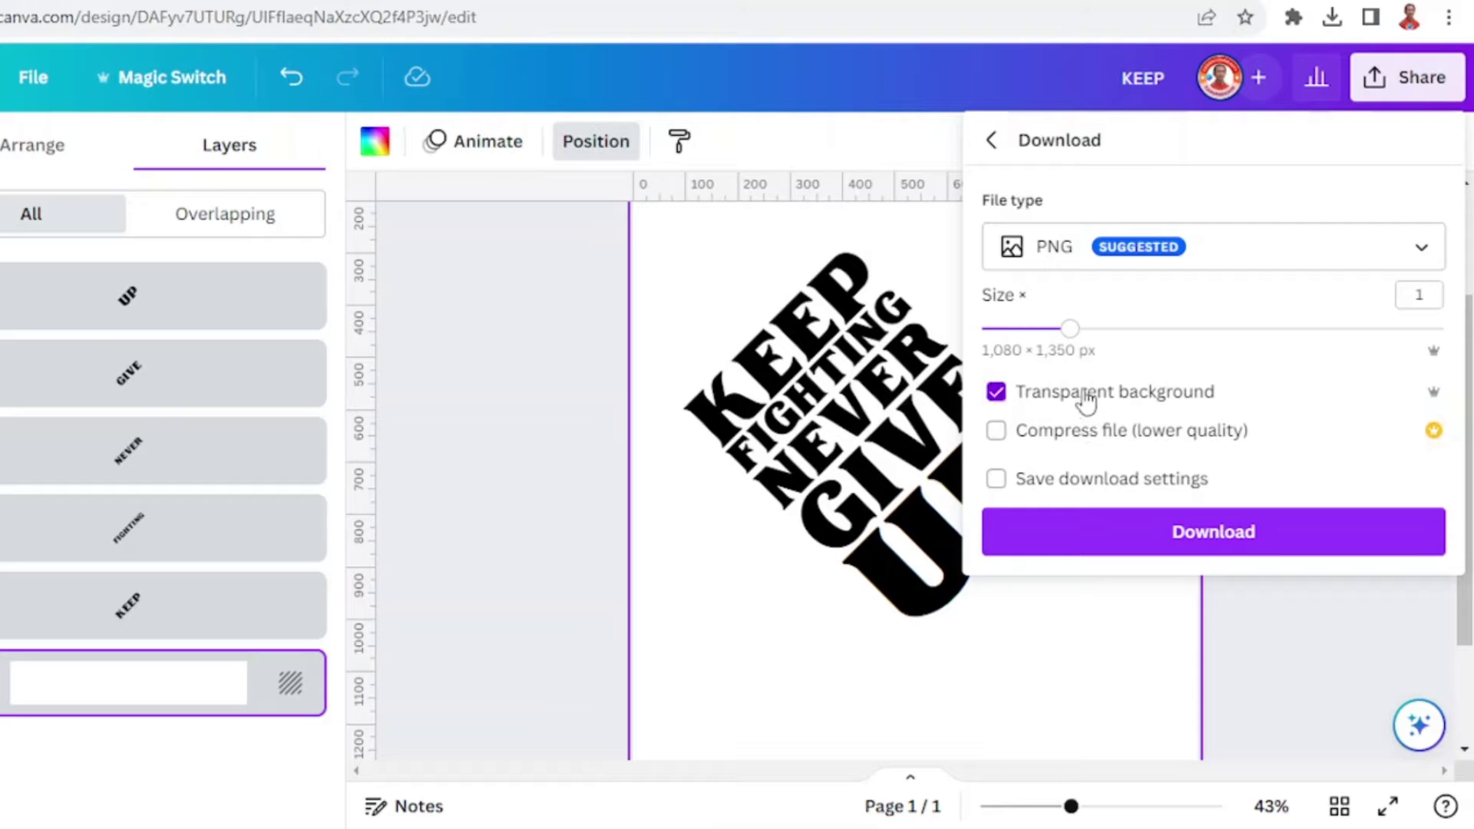
click(1202, 538)
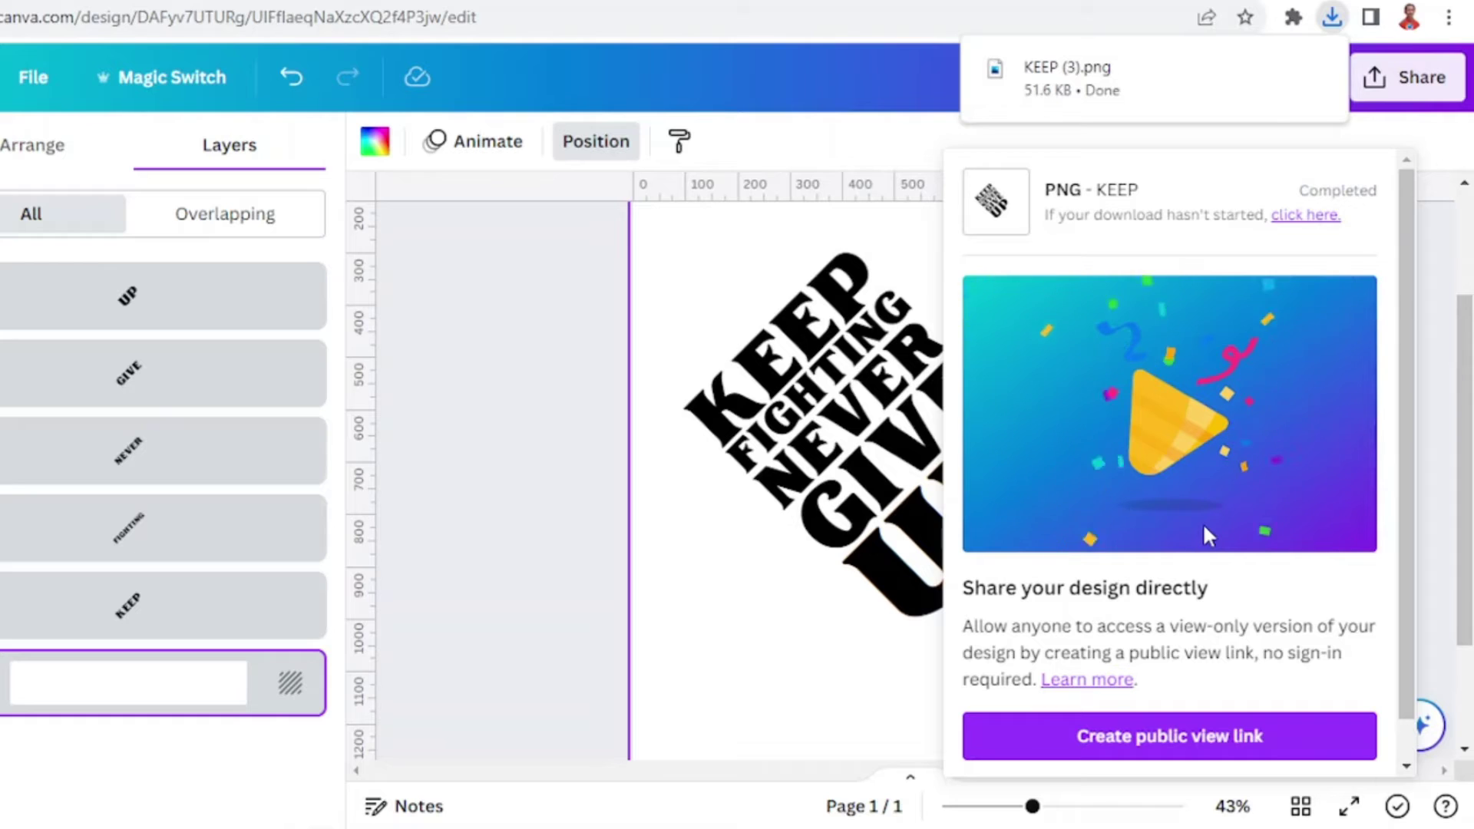
Add a blank second page and place the downloaded KEEP (3).png image on it.
click(812, 582)
drag(665, 280, 1121, 745)
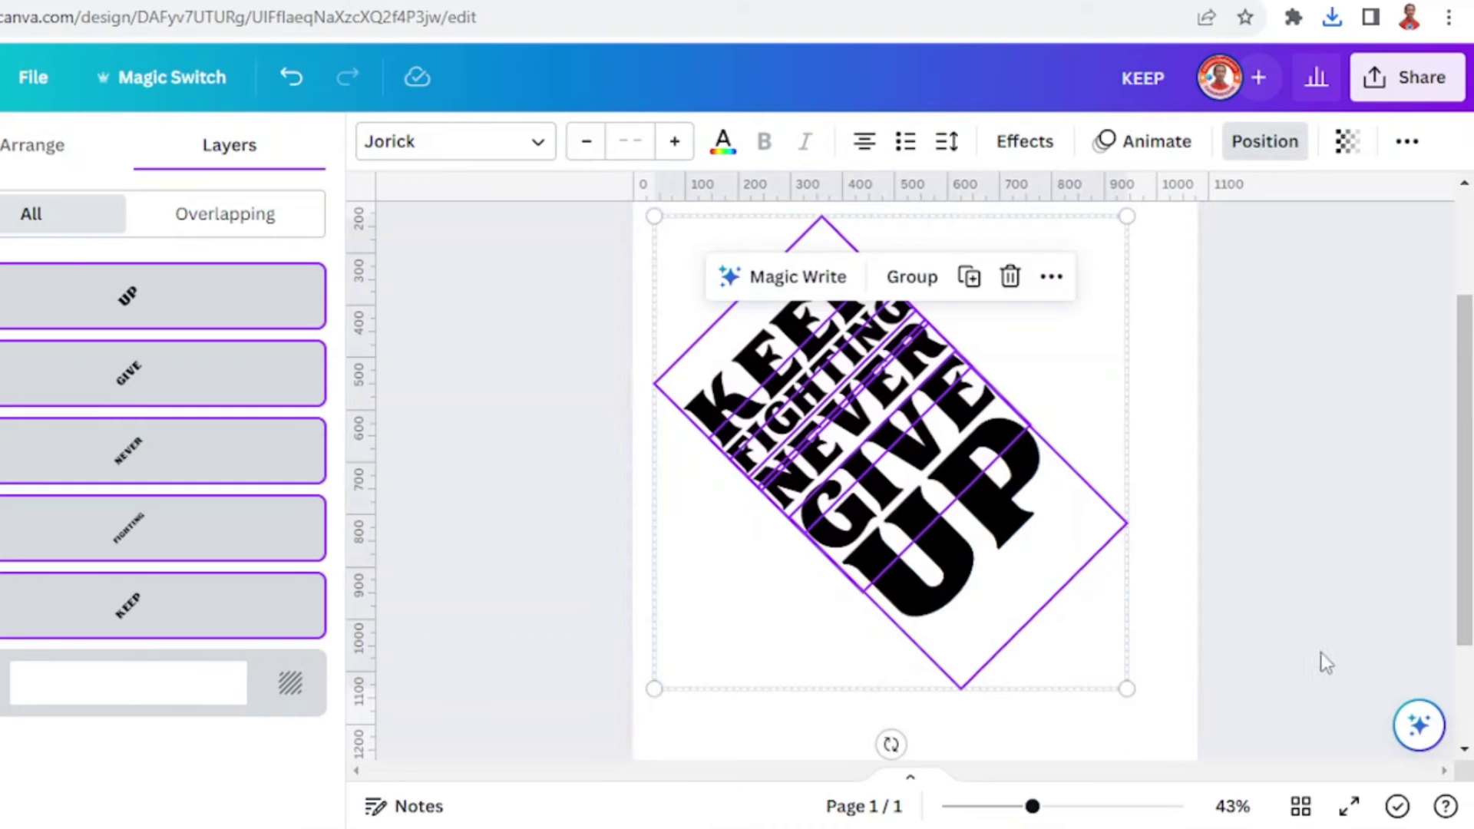
key(t)
scroll(1152, 595, down, 3)
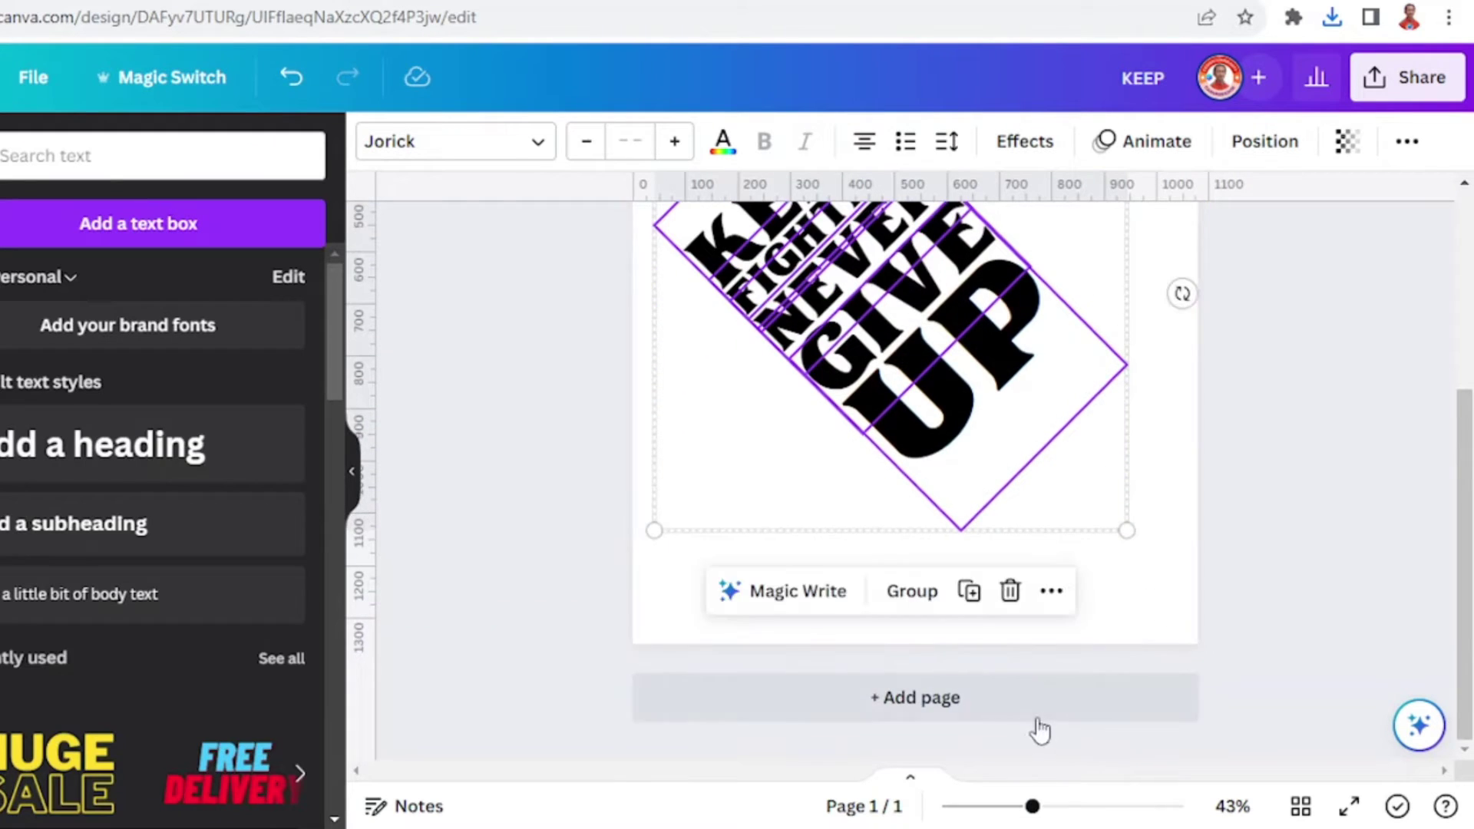
click(1036, 722)
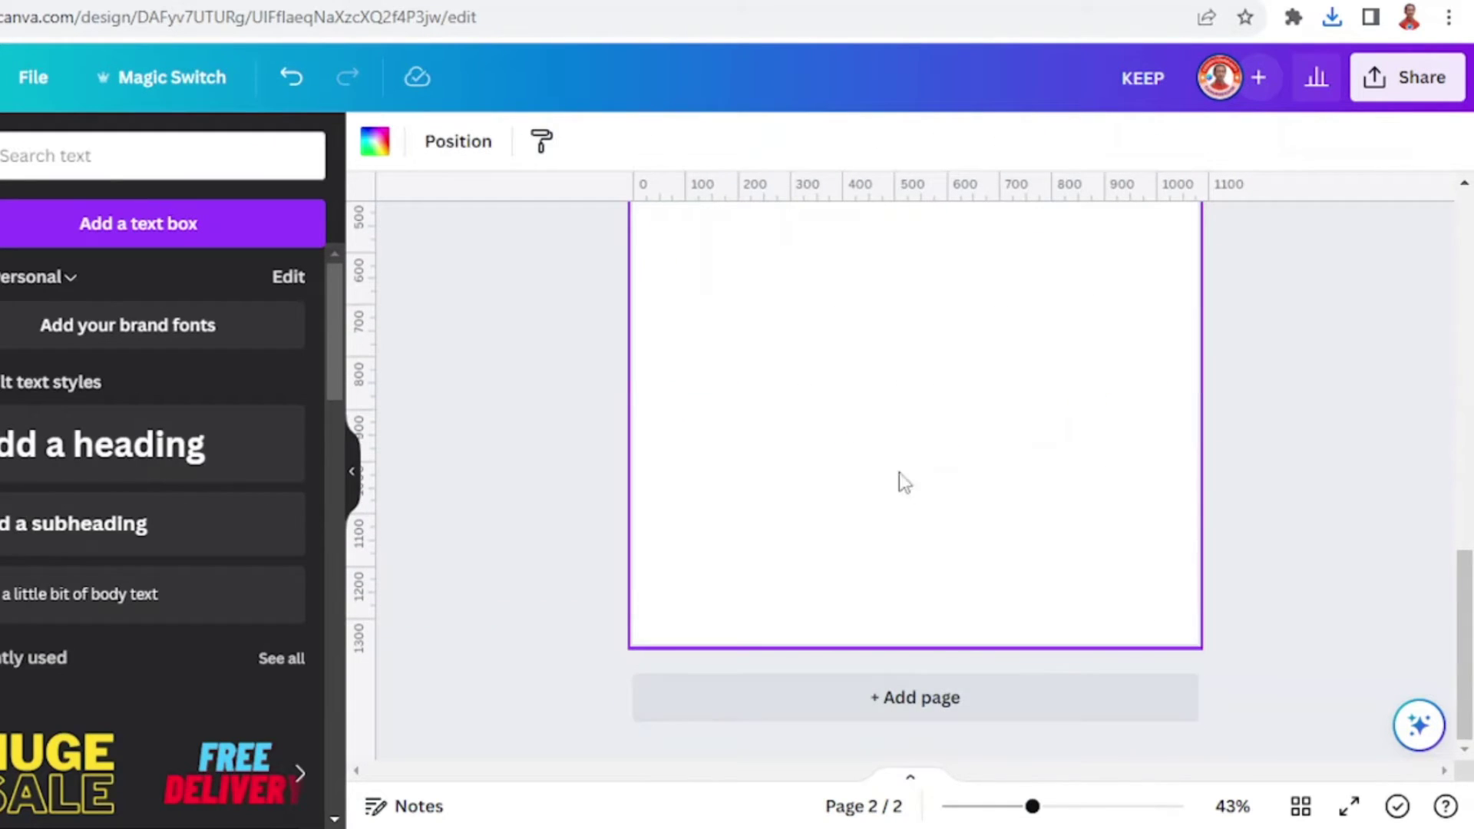
click(1332, 17)
drag(1133, 123, 853, 427)
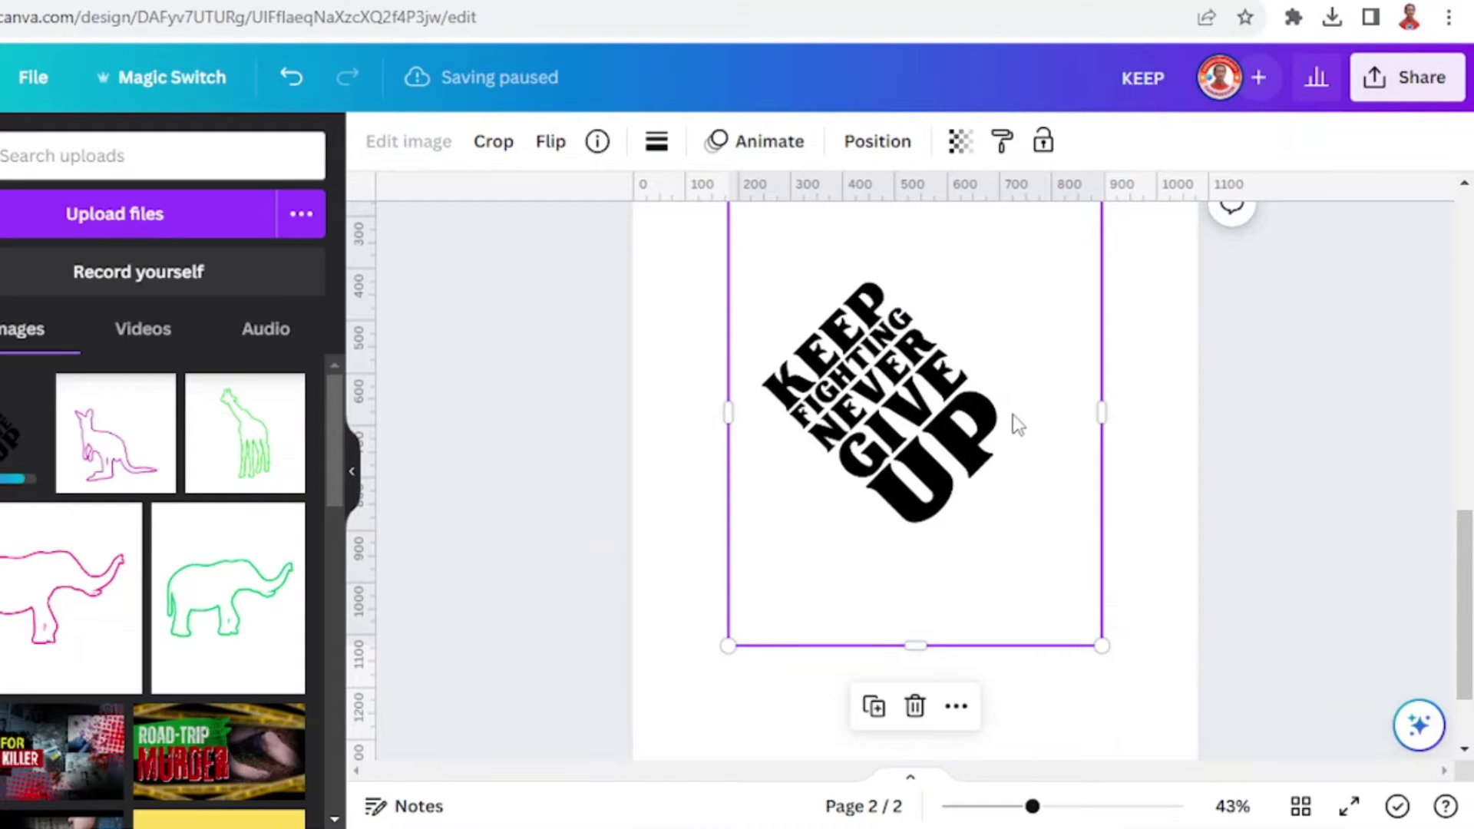
Enlarge the imported lettering image on page 2 and reposition it on the page.
scroll(1084, 607, down, 2)
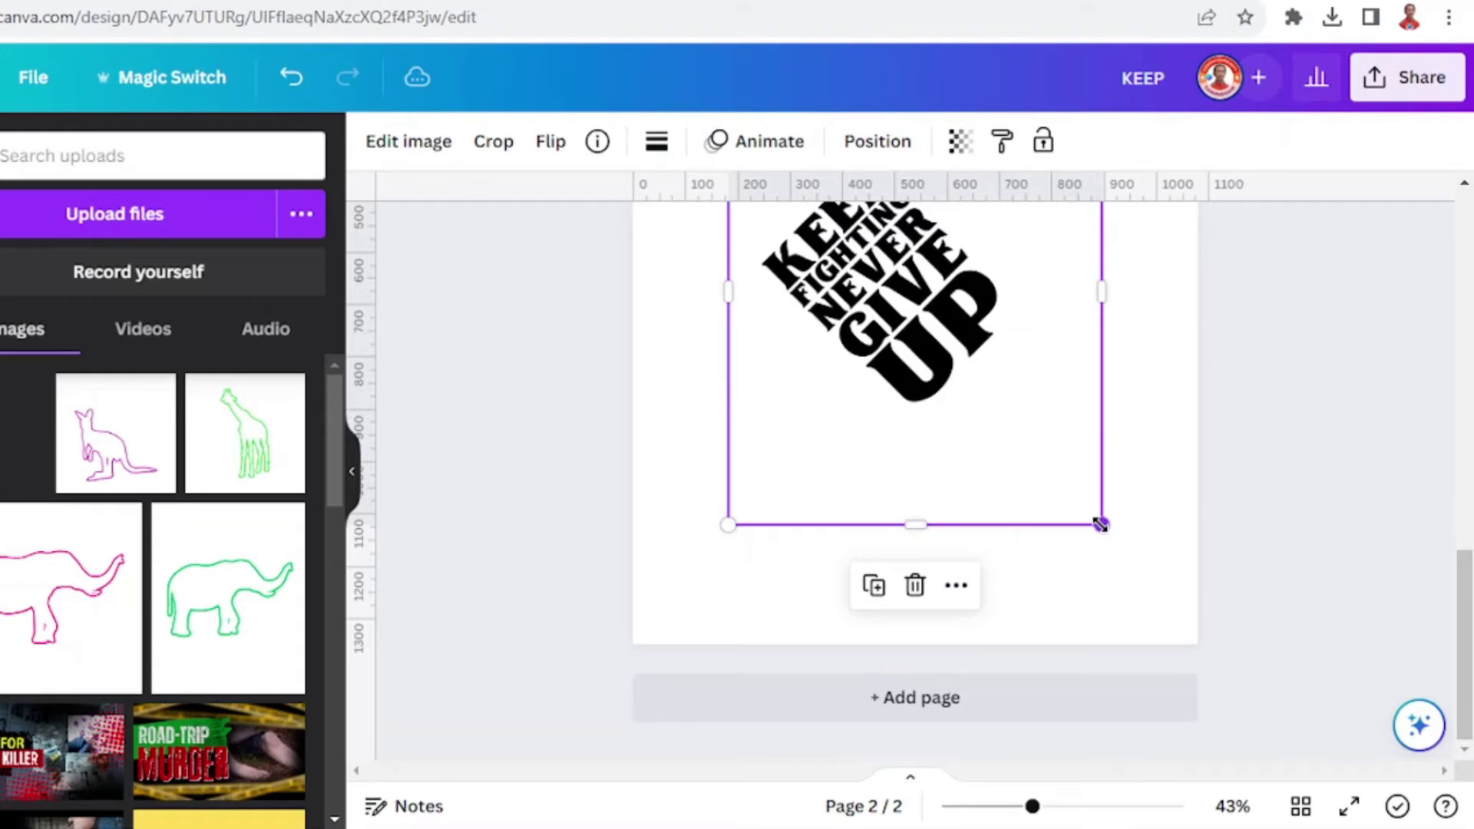
drag(1099, 520, 1381, 771)
drag(1121, 573, 1019, 447)
Crop the empty margins on all four sides of the lettering image, close to the artwork.
drag(980, 743, 973, 566)
scroll(1182, 511, up, 2)
drag(1274, 362, 1128, 370)
drag(634, 370, 658, 371)
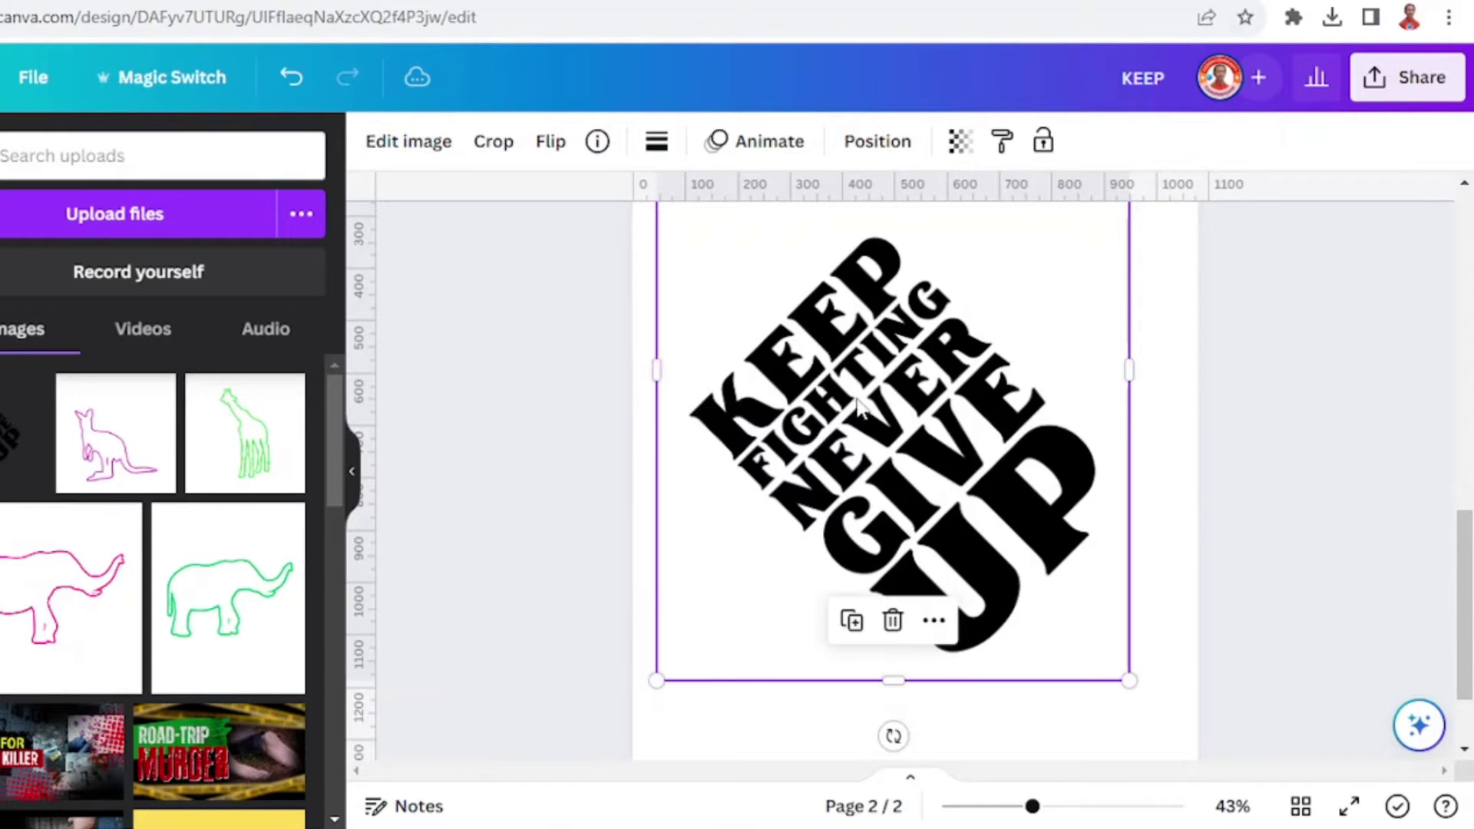
scroll(895, 322, up, 2)
drag(895, 319, 898, 451)
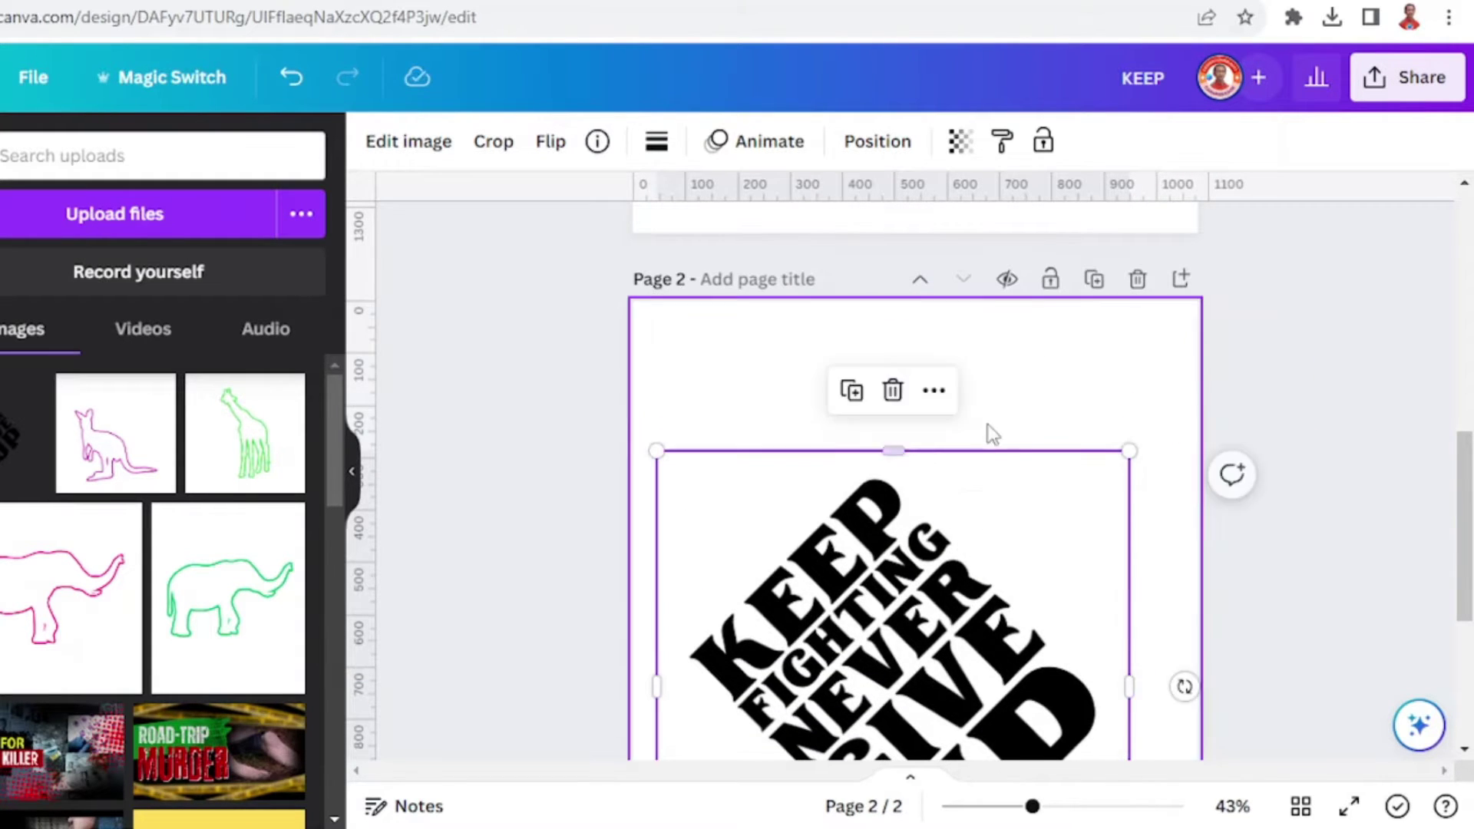
Choose the Myrtle Duotone preset for the cropped lettering image on page 2.
scroll(952, 430, down, 3)
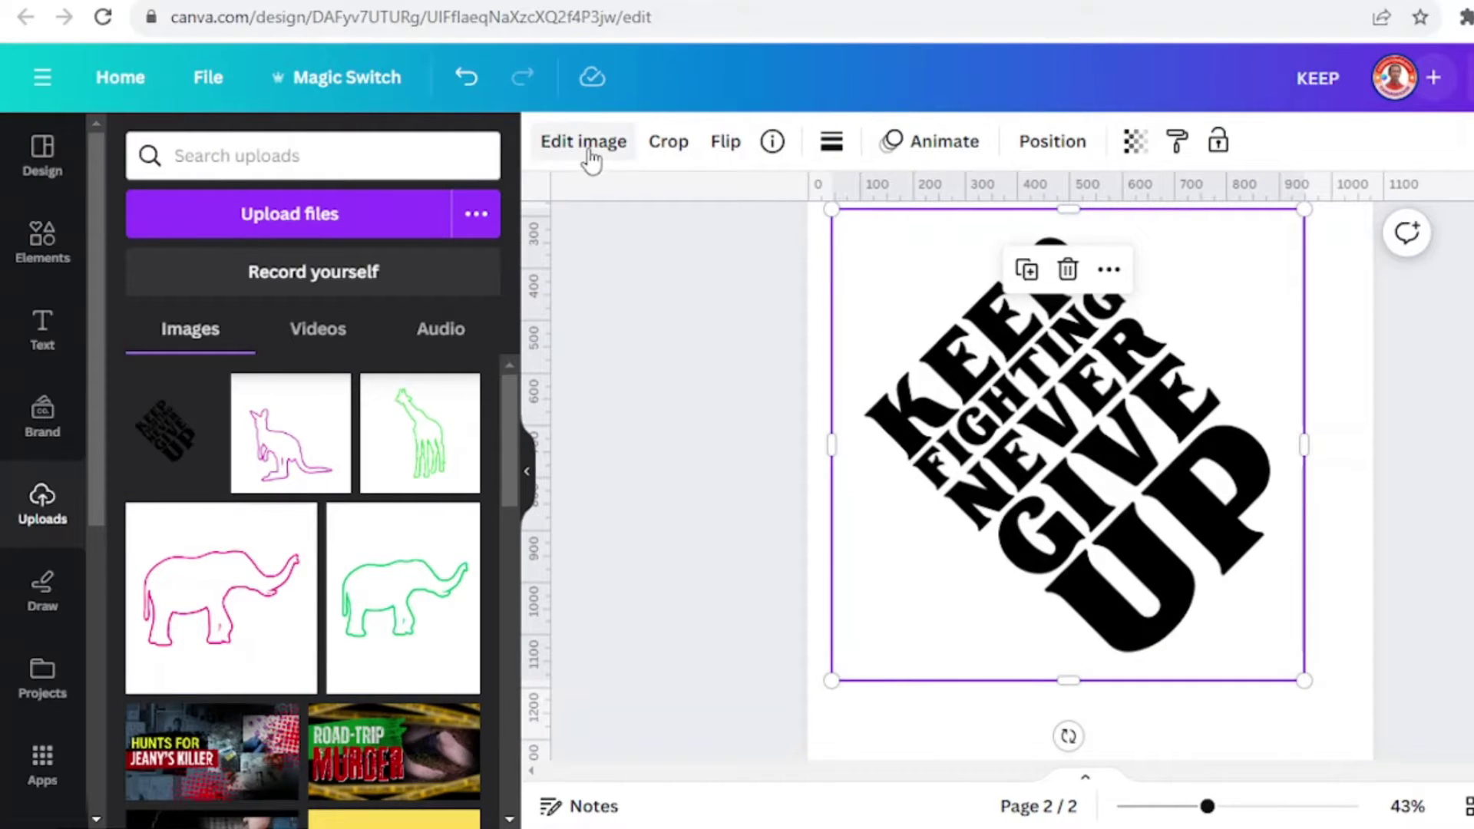
click(591, 154)
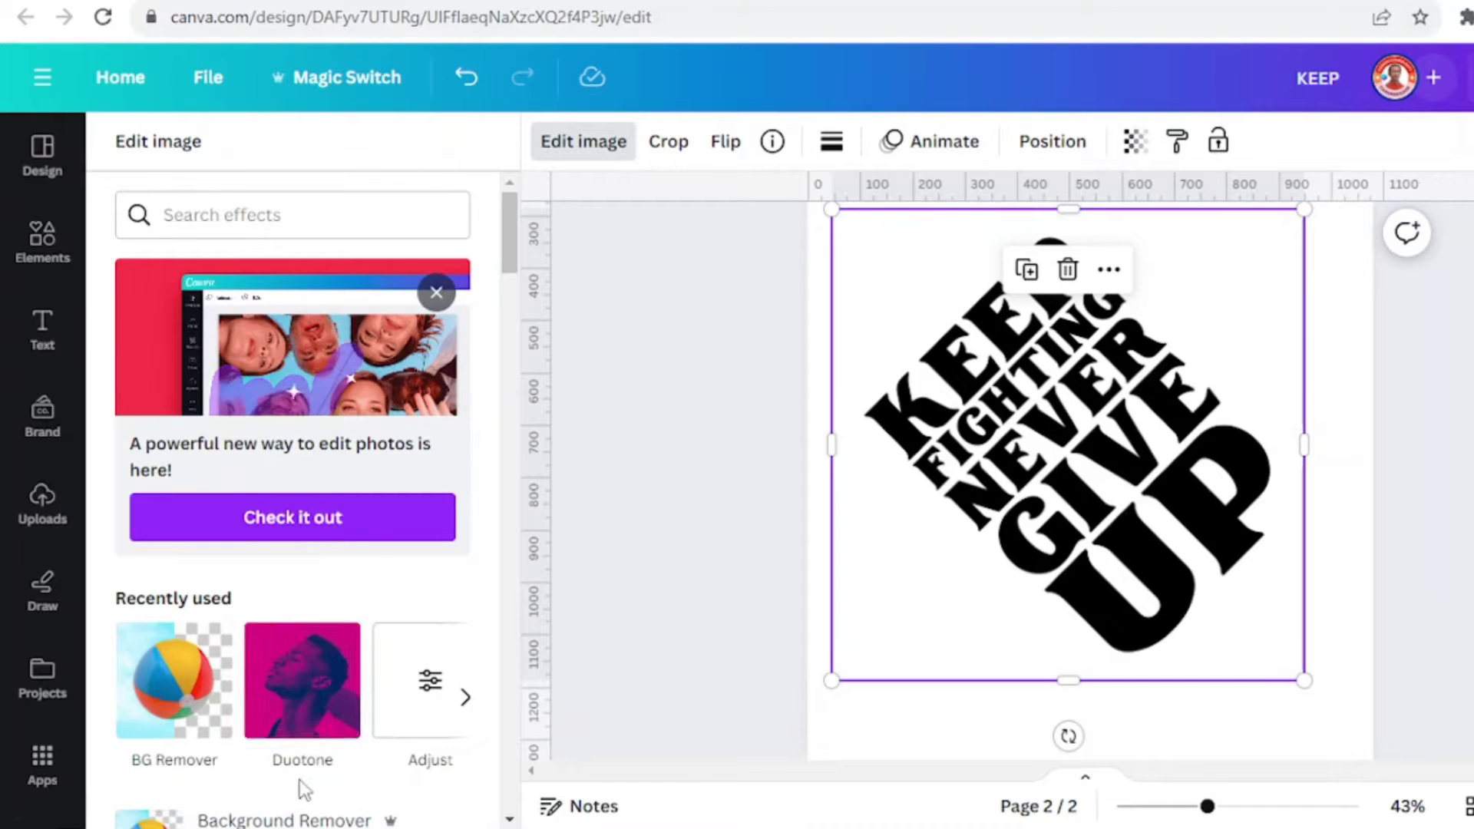
click(313, 681)
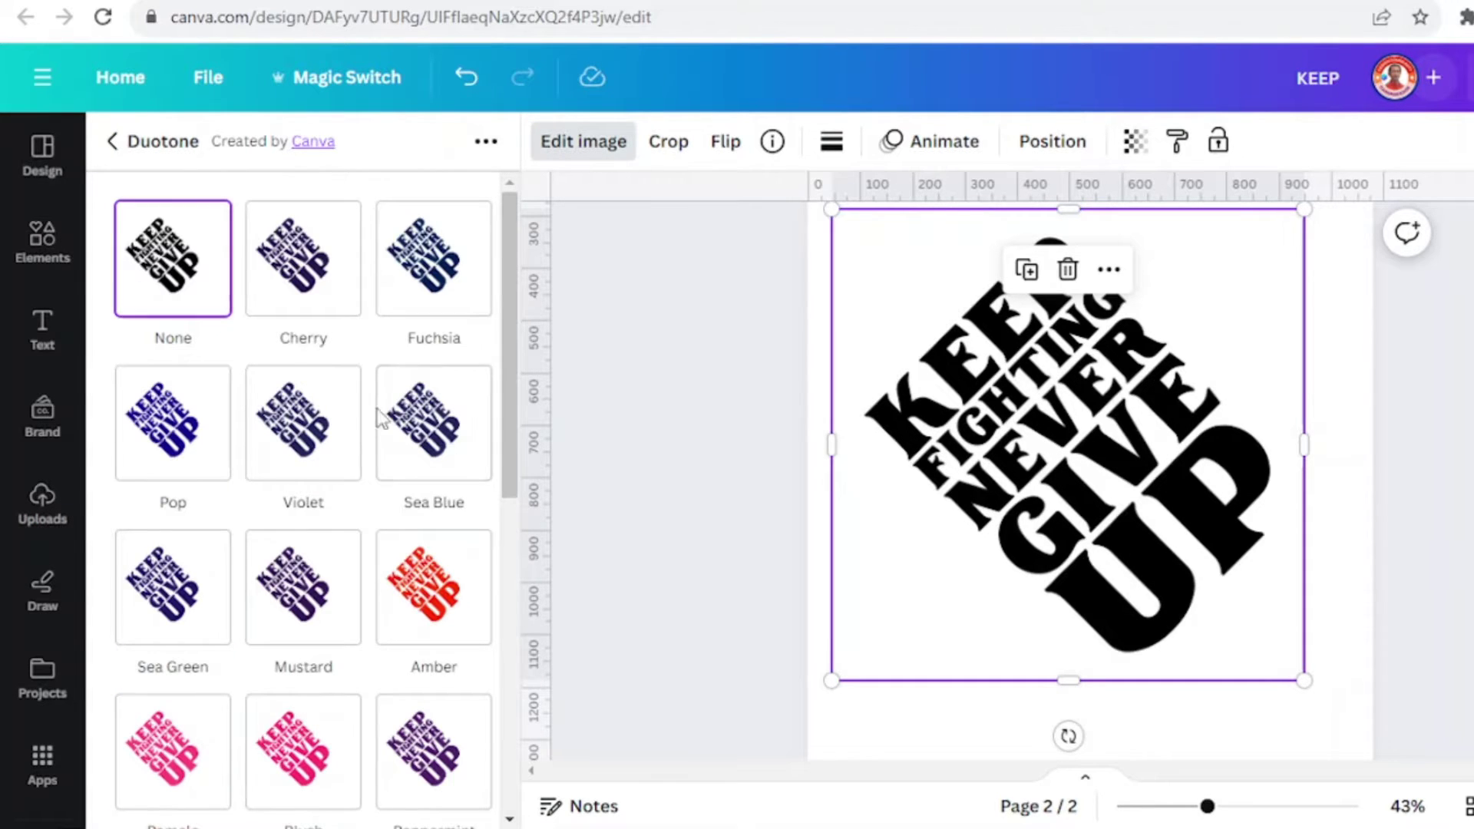
scroll(352, 359, down, 8)
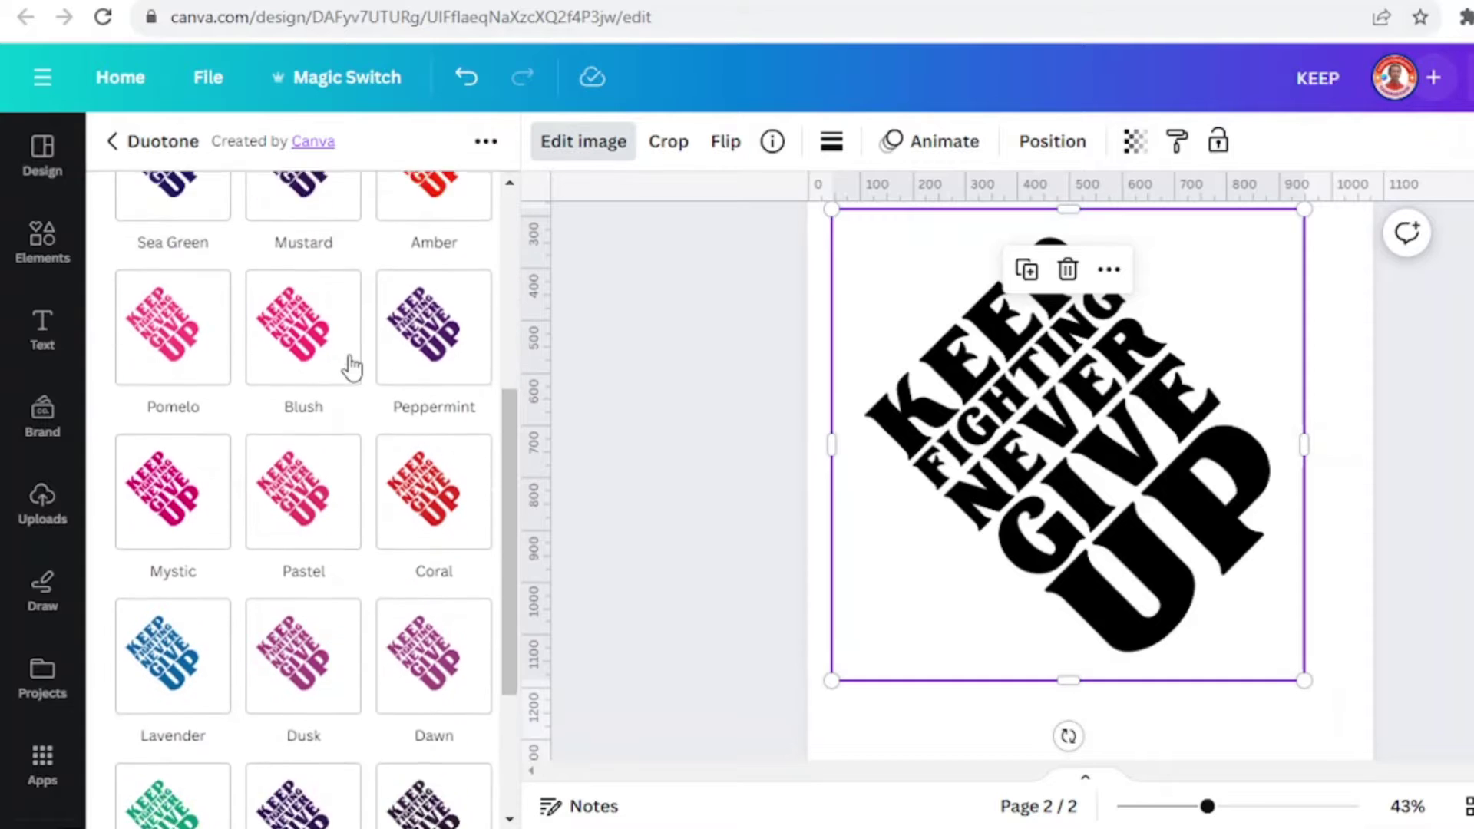
scroll(347, 365, down, 1)
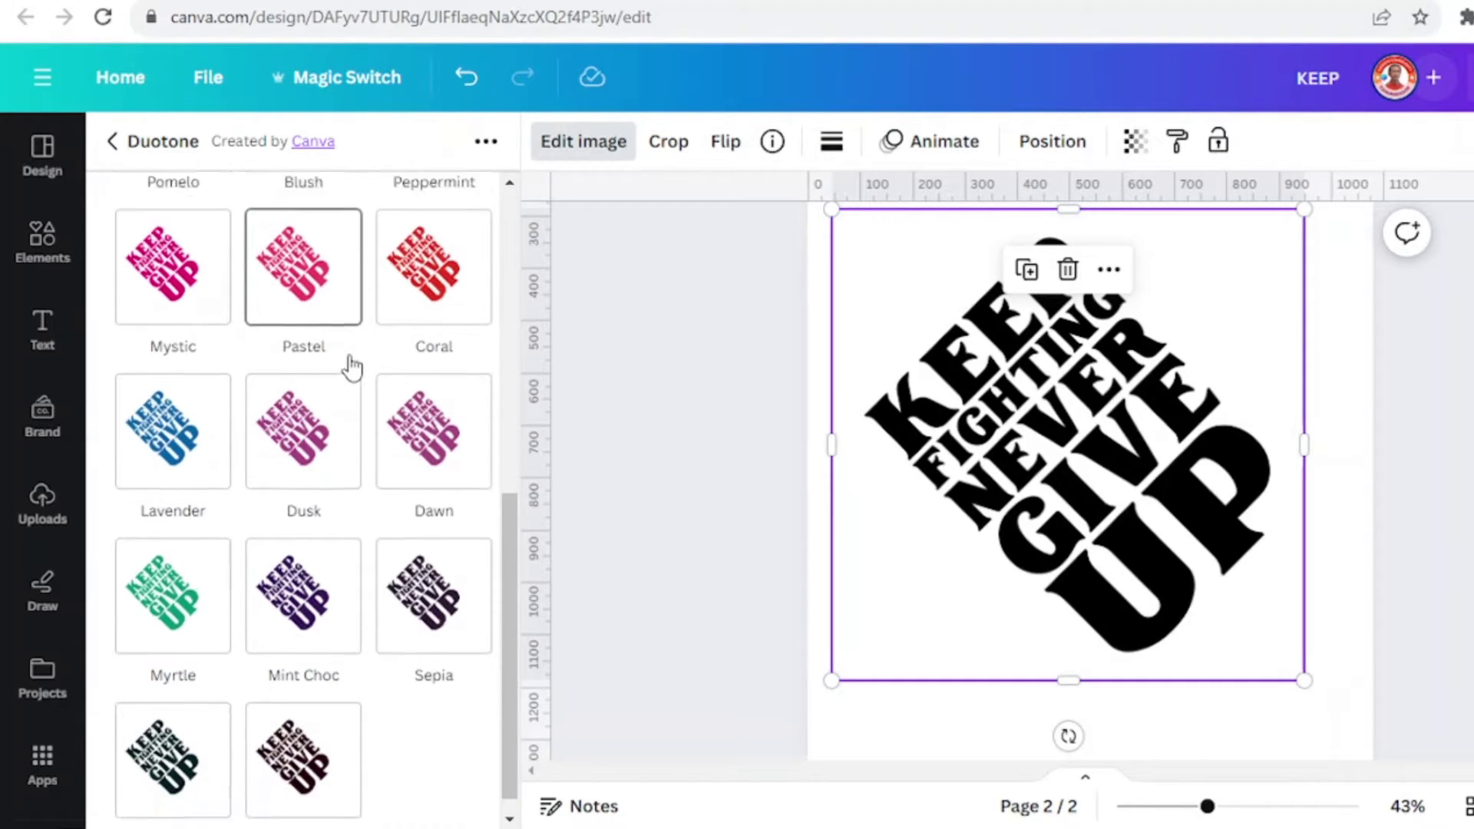
click(192, 590)
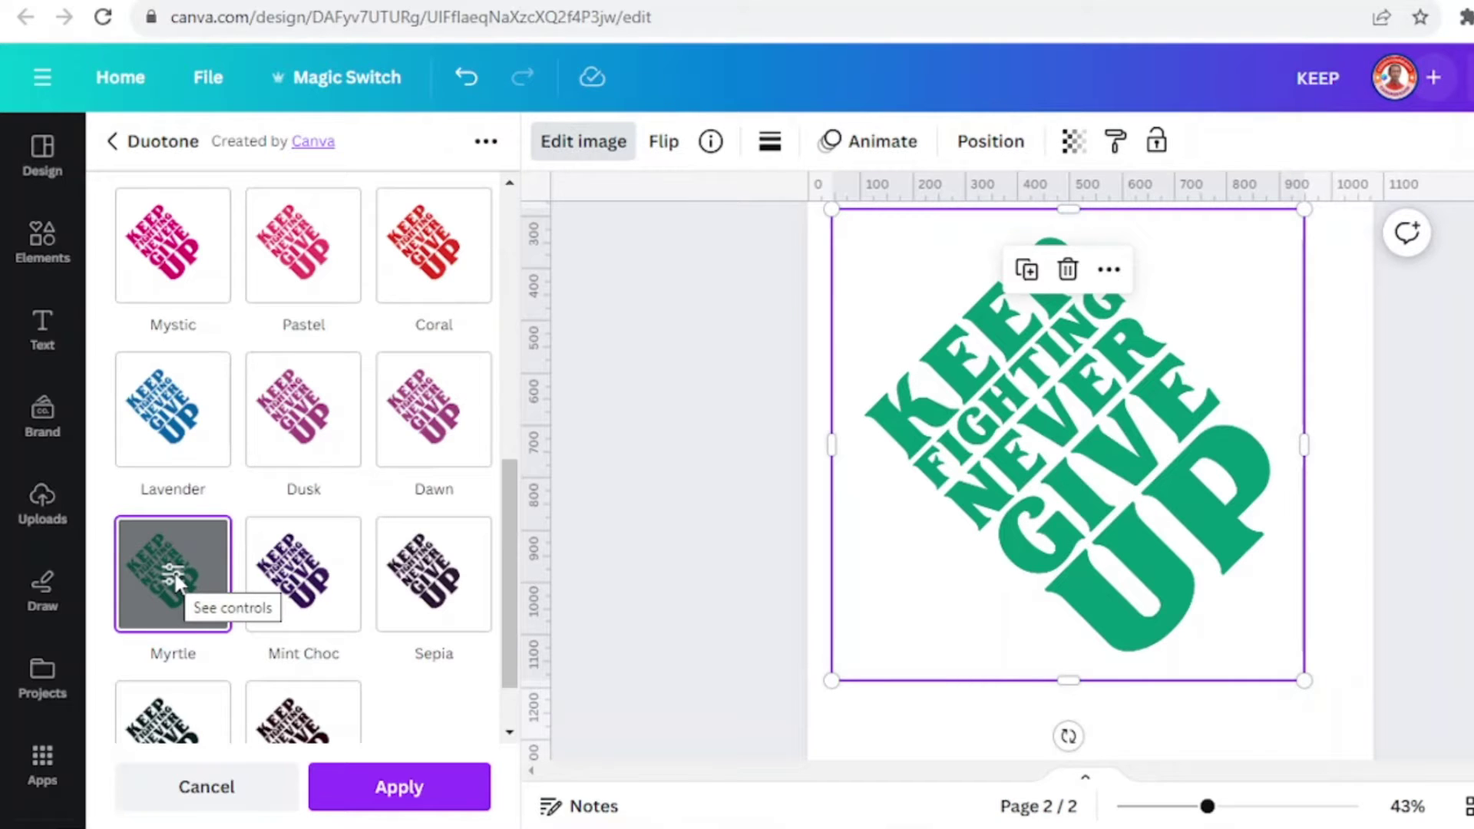
scroll(231, 499, up, 7)
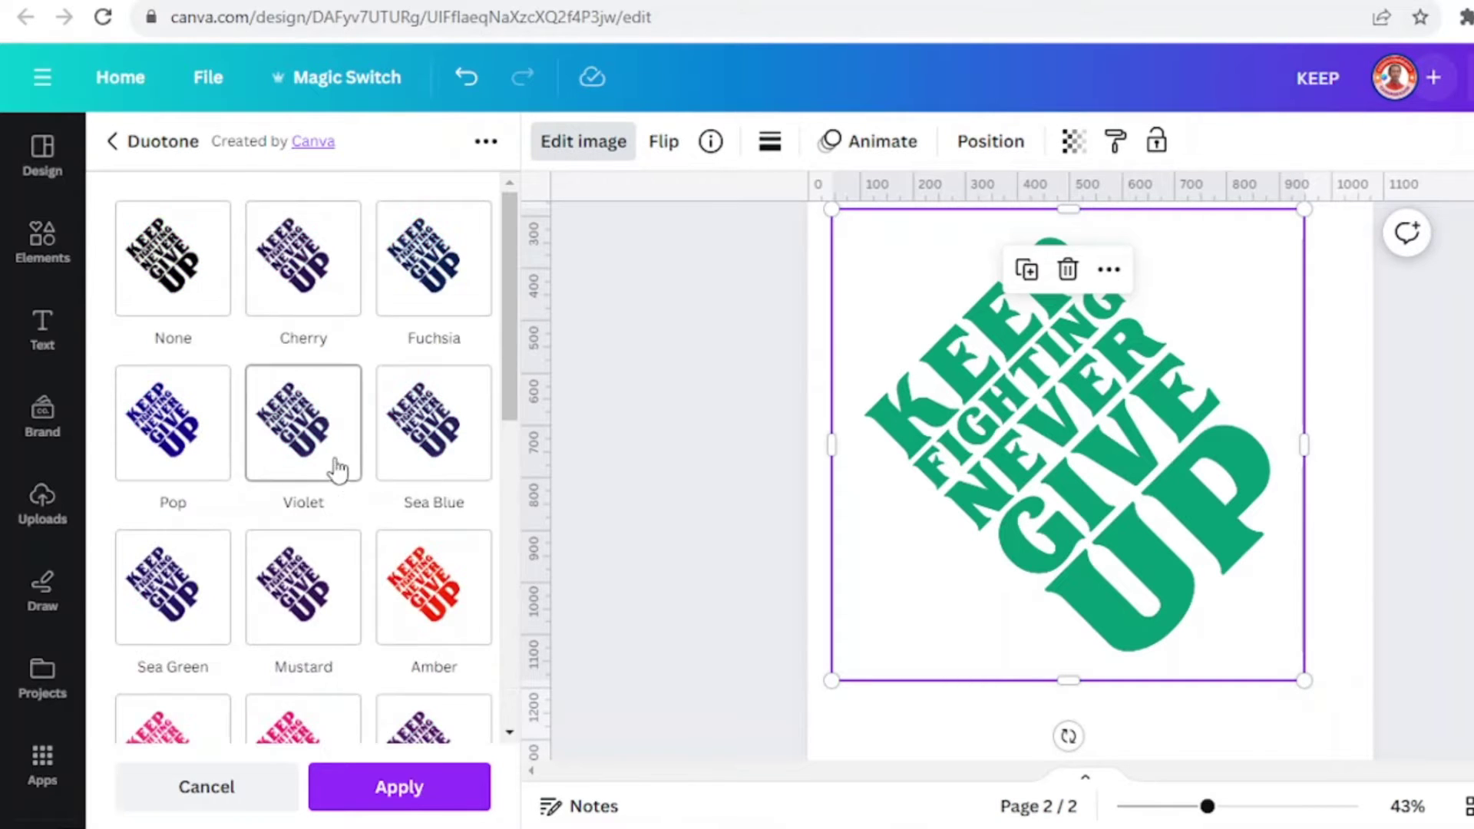
scroll(174, 469, down, 8)
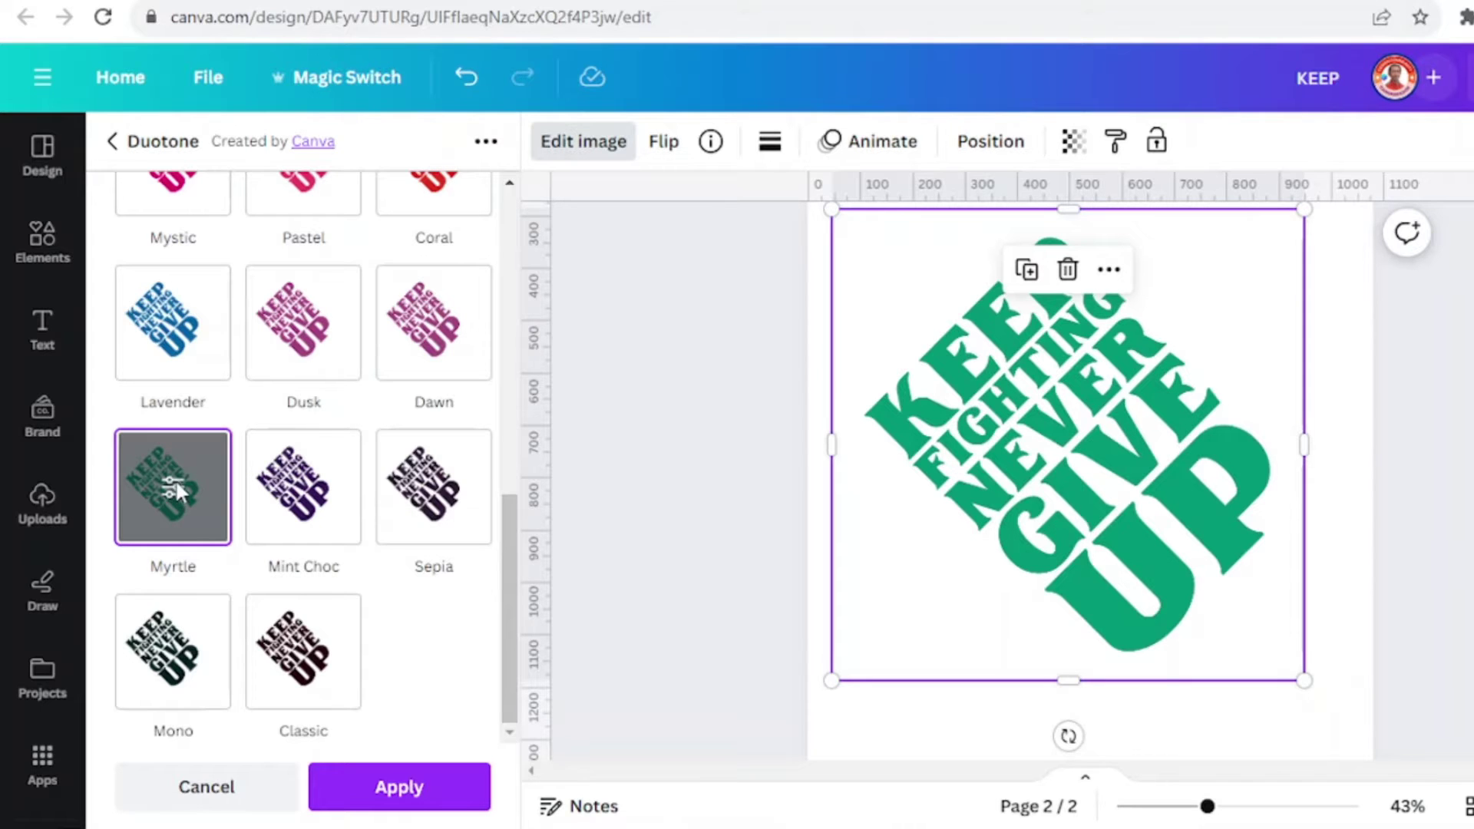
click(174, 487)
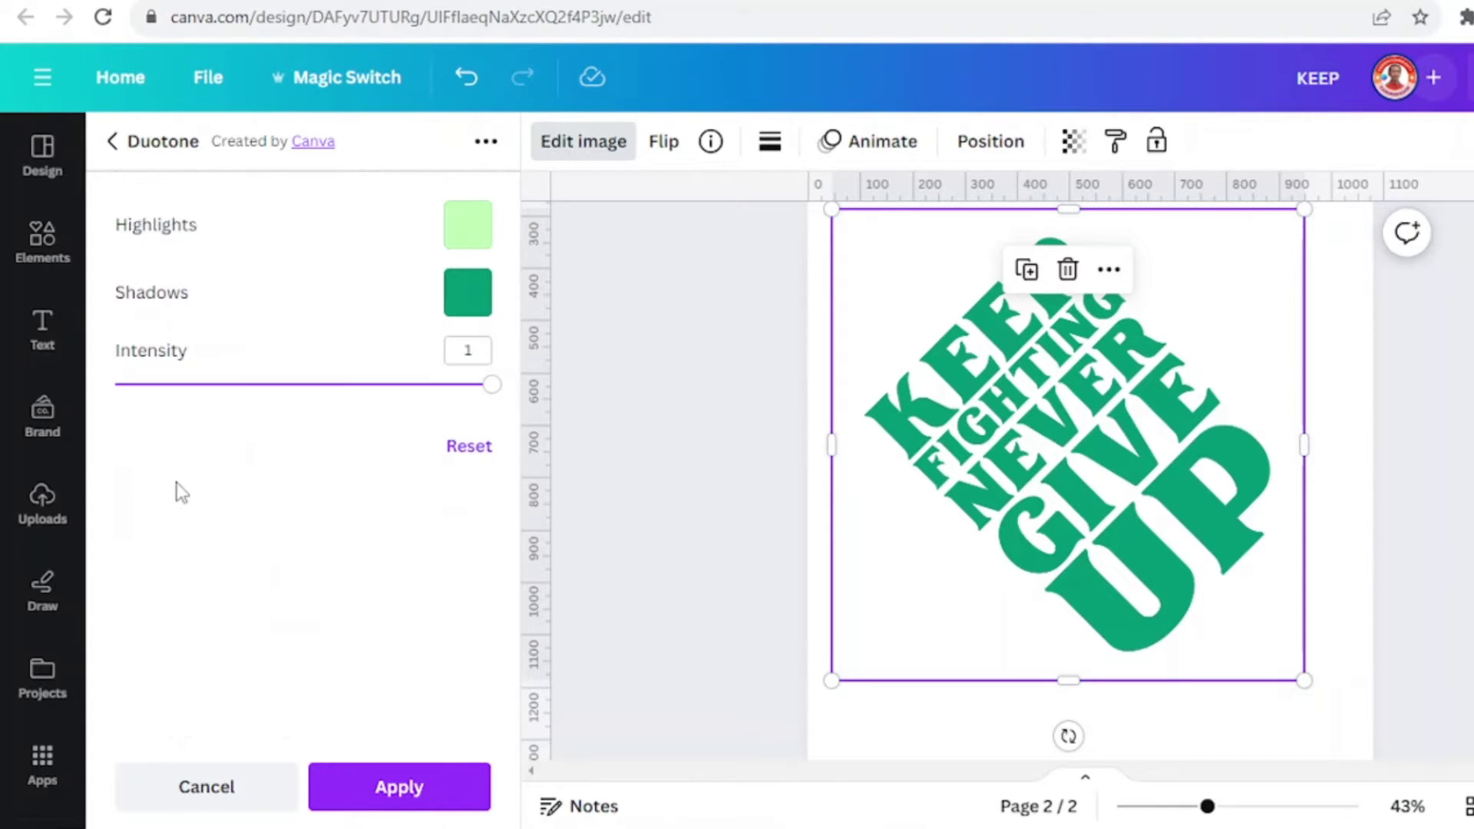
click(466, 229)
click(543, 346)
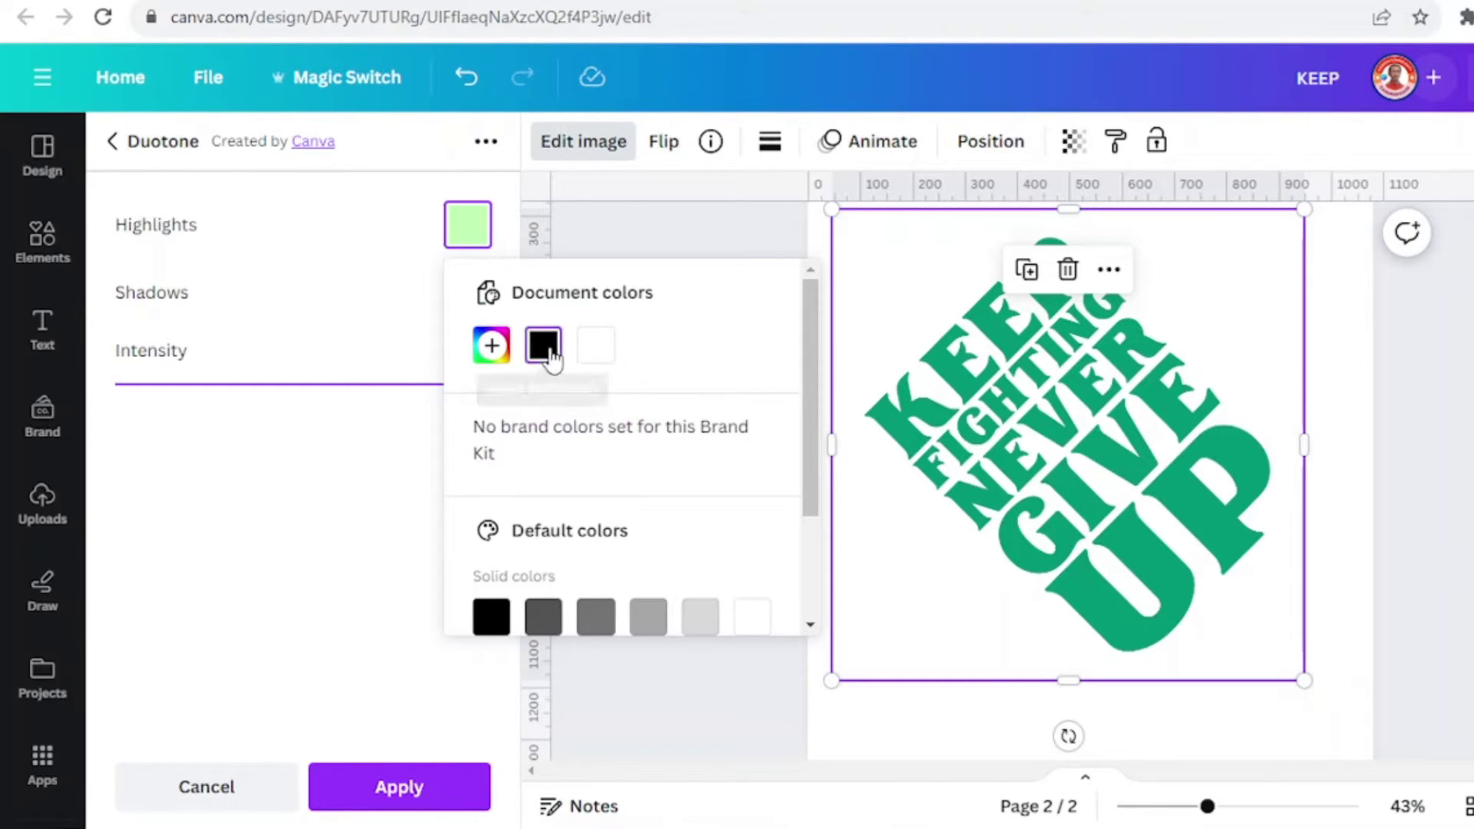
click(468, 292)
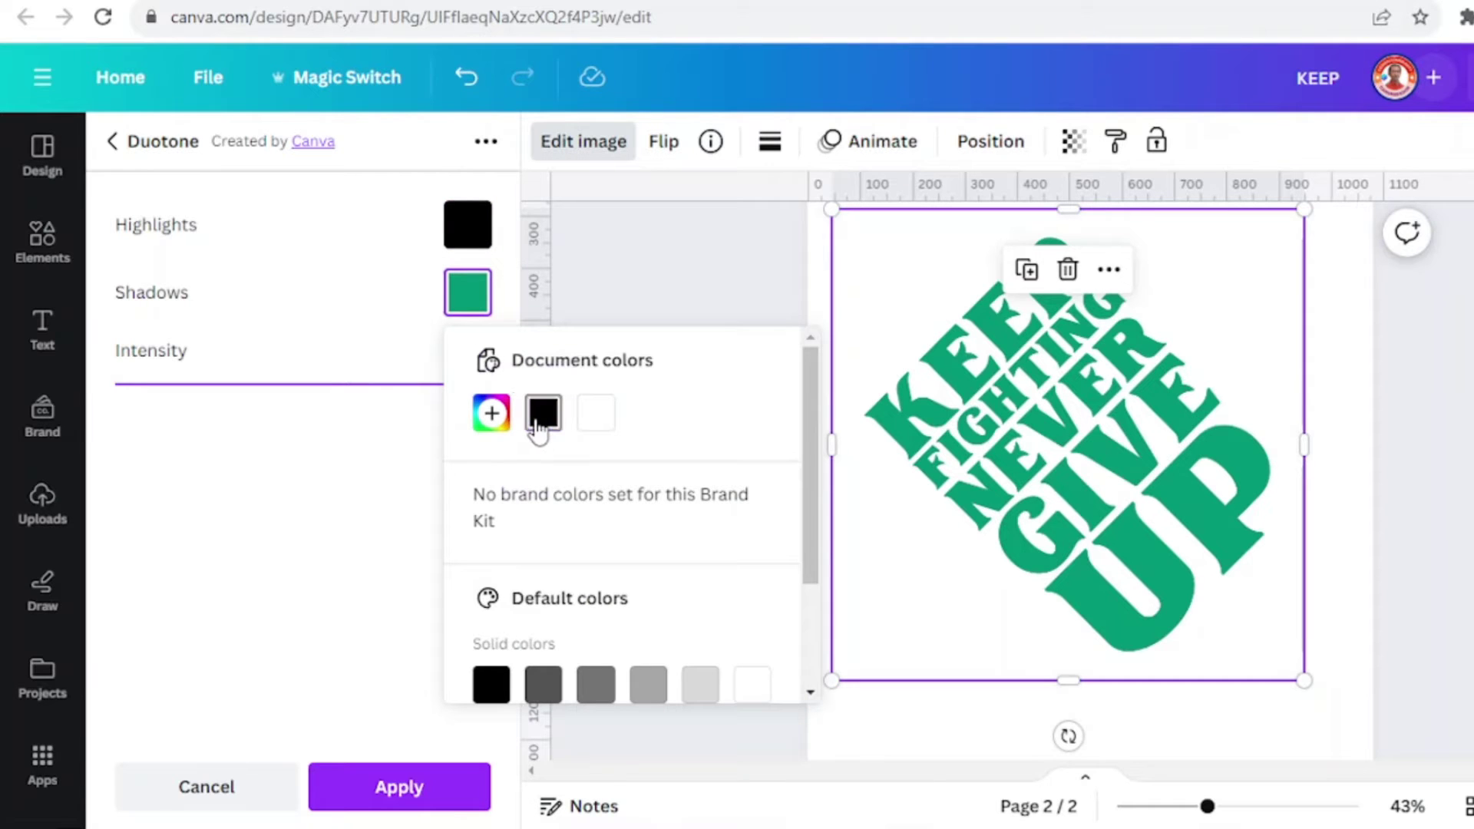
click(543, 412)
click(207, 787)
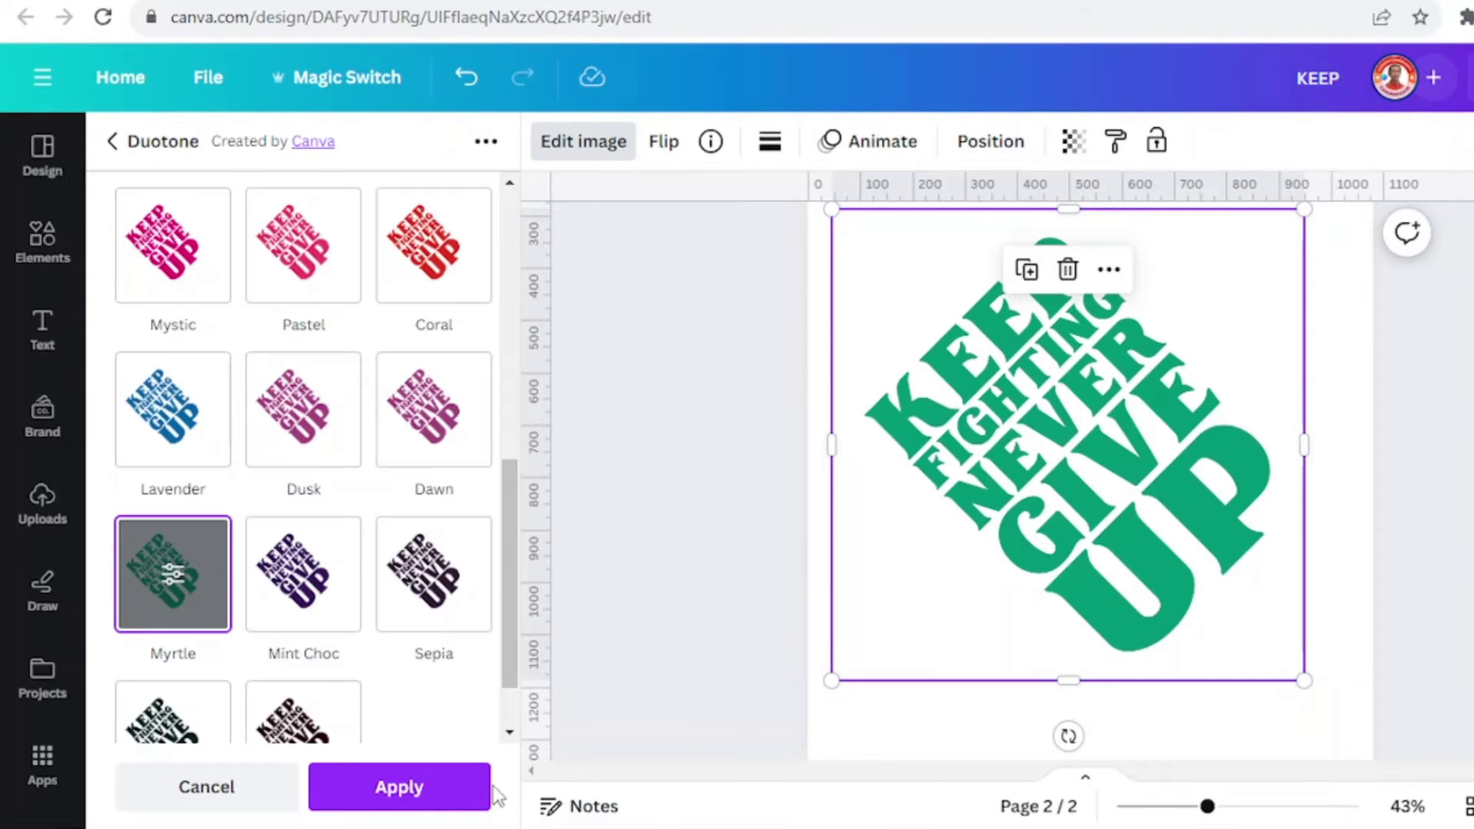
Apply the Myrtle duotone, then duplicate the green lettering and align the copy exactly over the original.
click(430, 794)
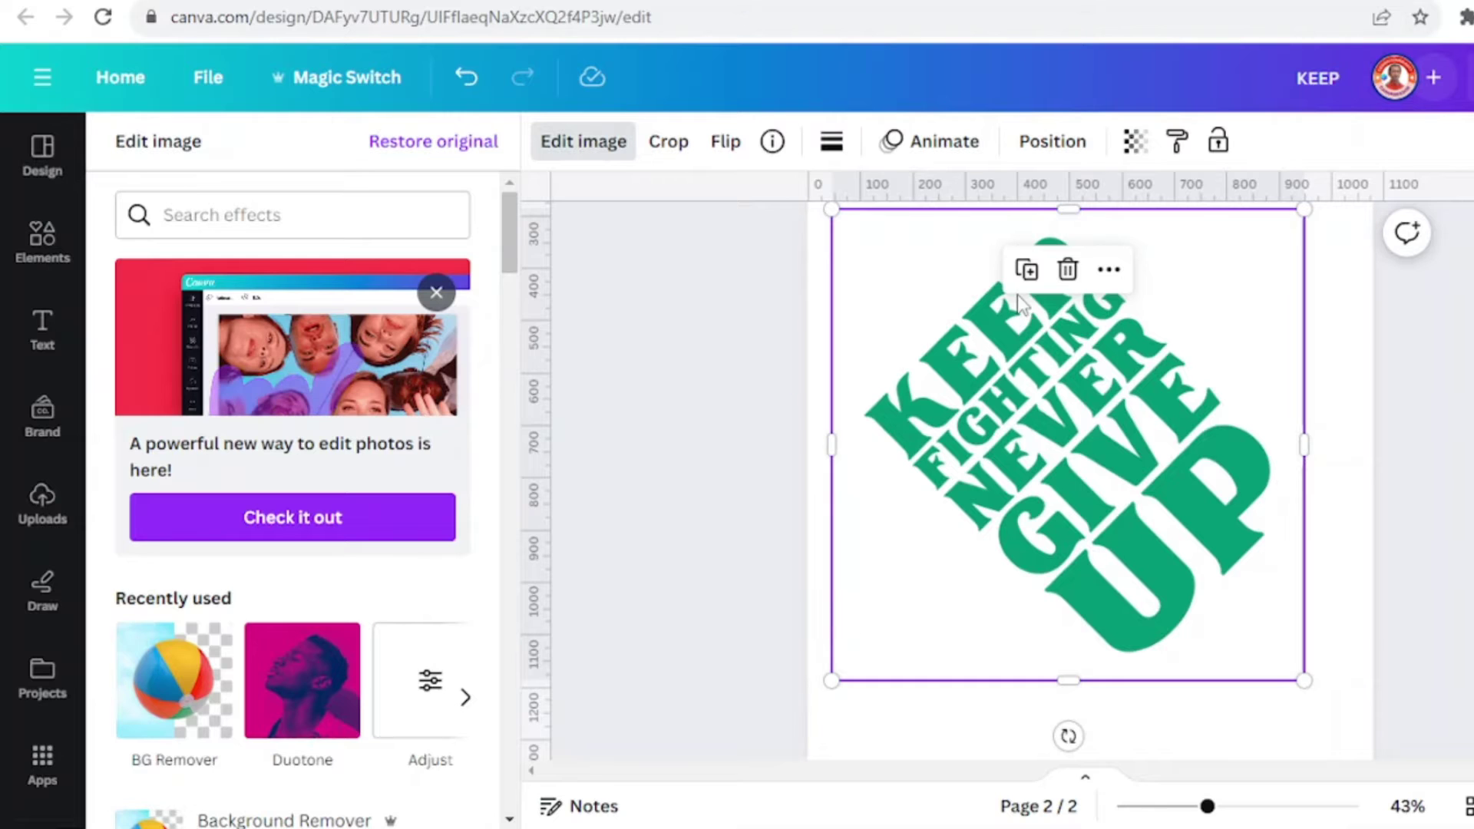
click(1026, 269)
mouse_move(1172, 569)
mouse_down()
mouse_move(1195, 565)
mouse_move(1162, 559)
mouse_up()
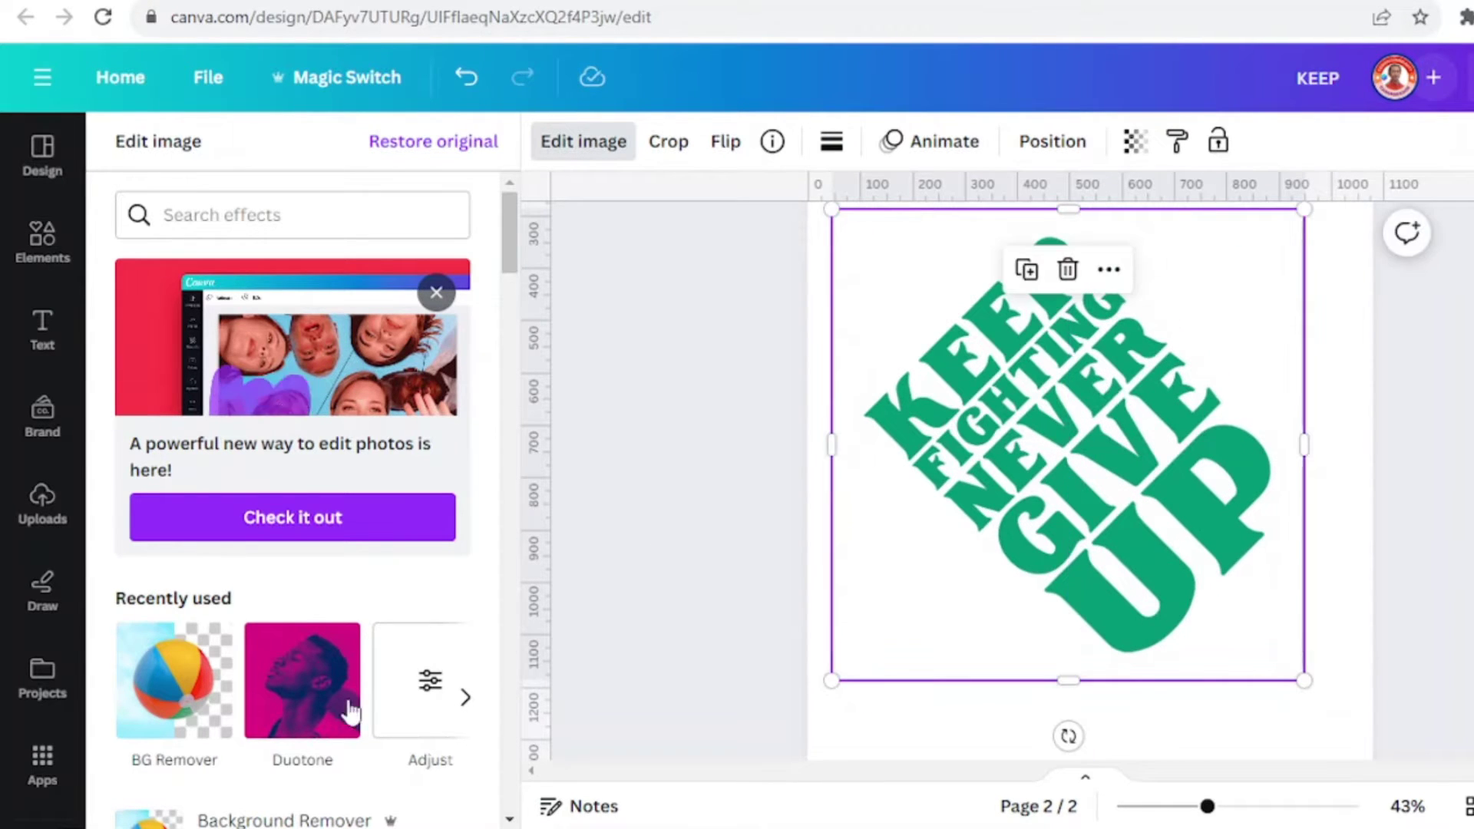
Choose the Amber Duotone preset for the duplicated lettering and open its color controls.
click(309, 688)
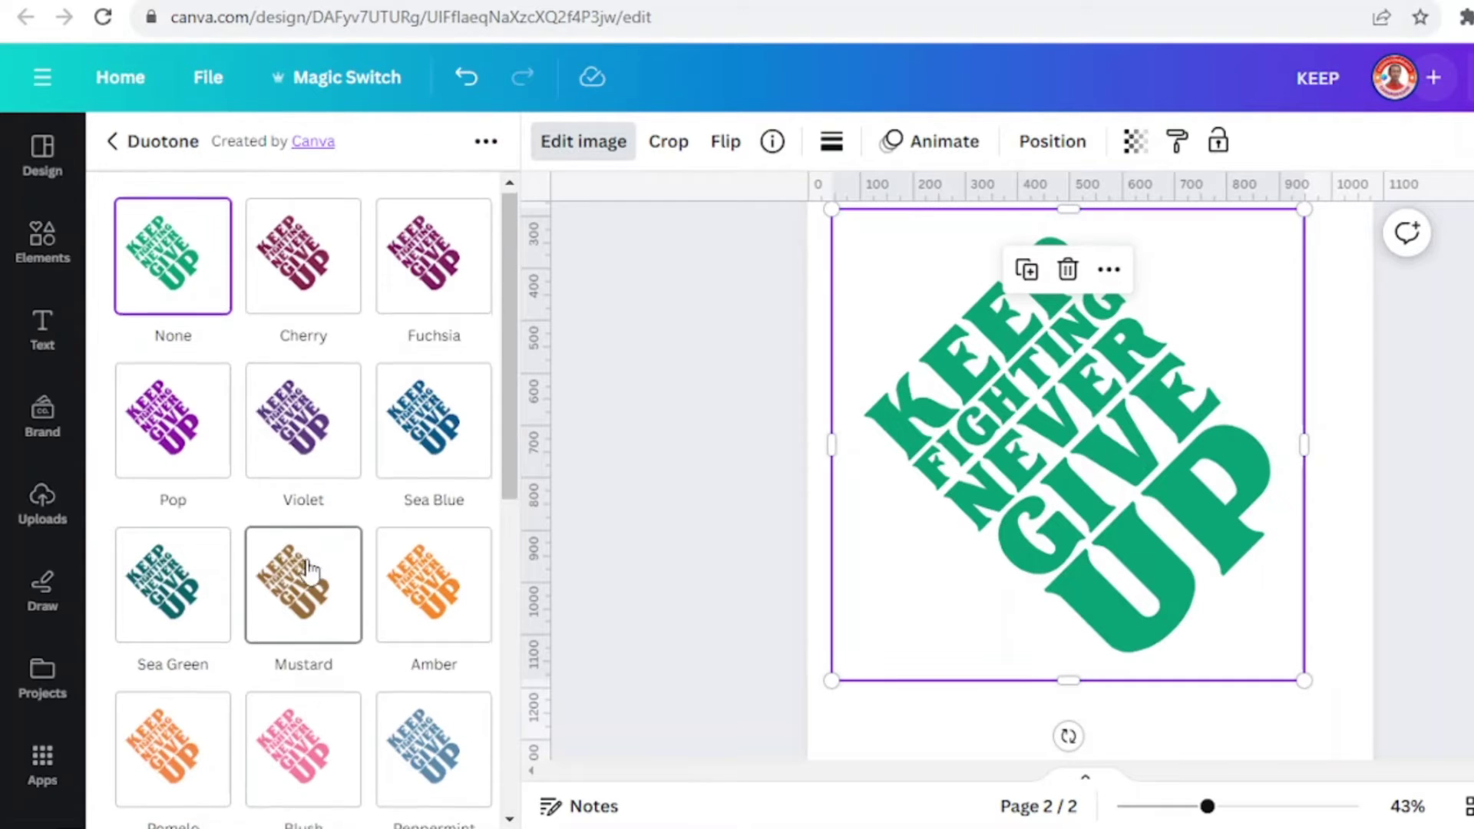
scroll(306, 572, down, 5)
scroll(305, 571, down, 2)
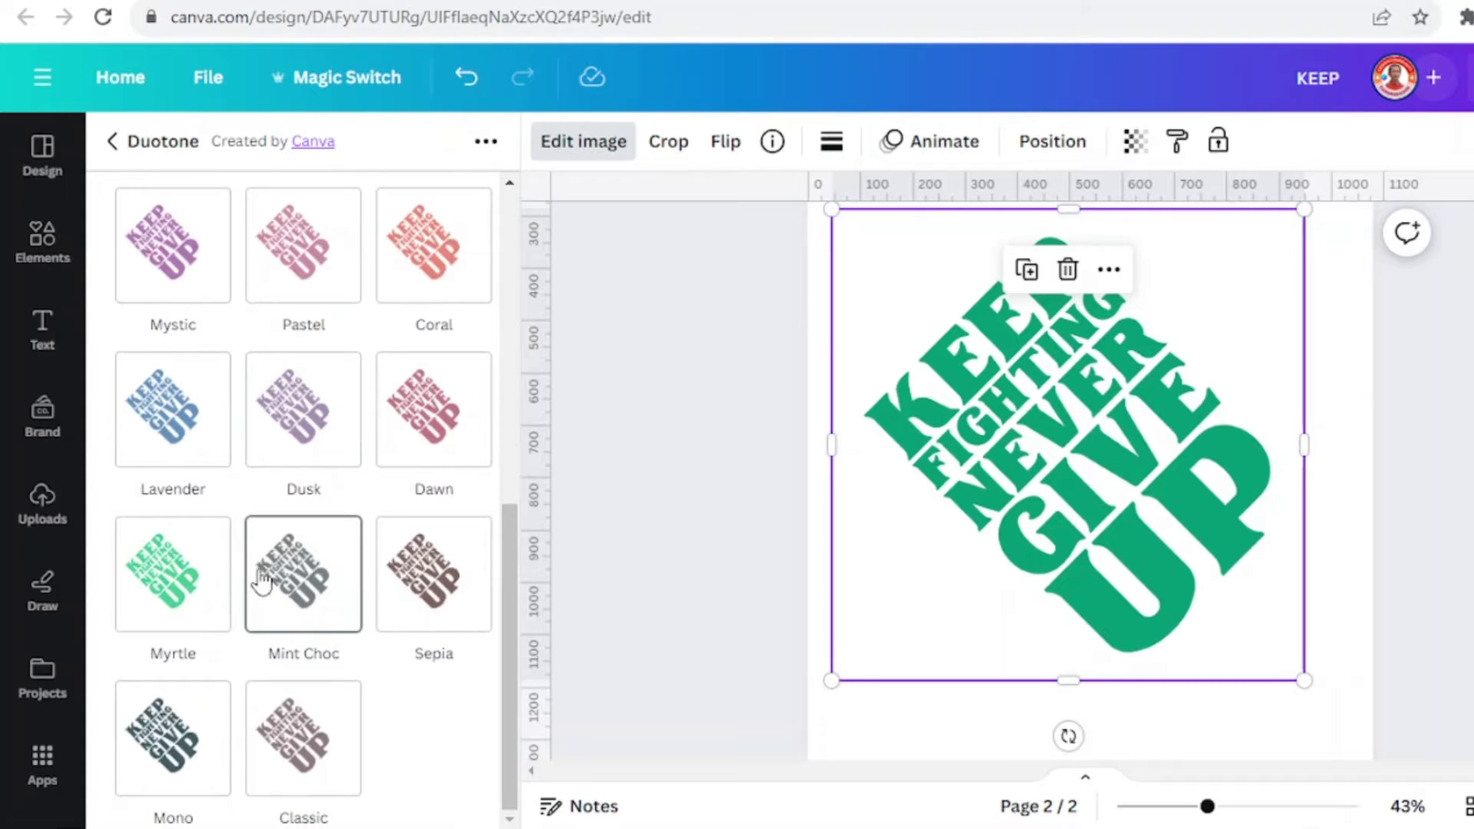
scroll(261, 583, up, 5)
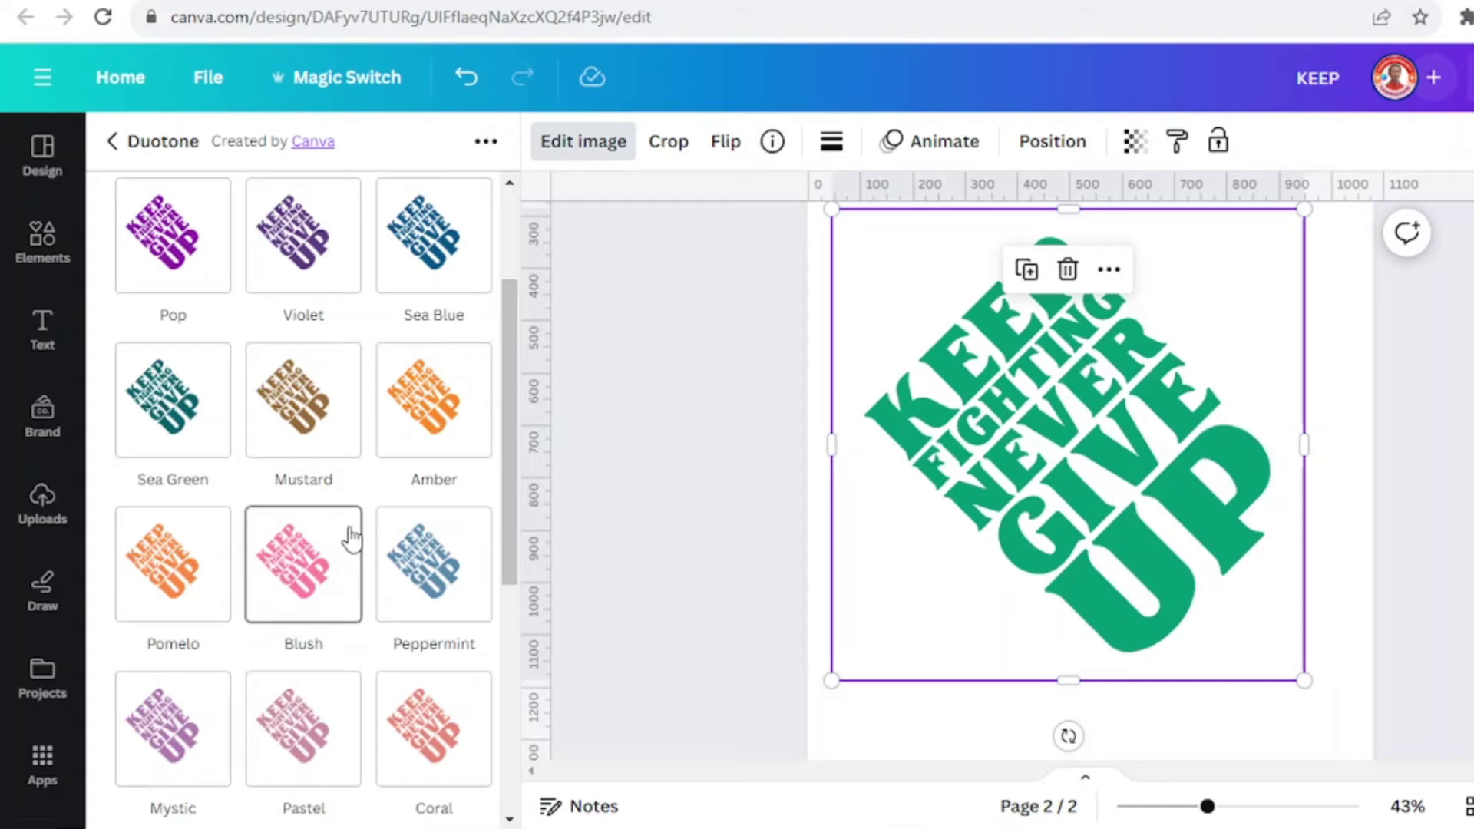
click(435, 405)
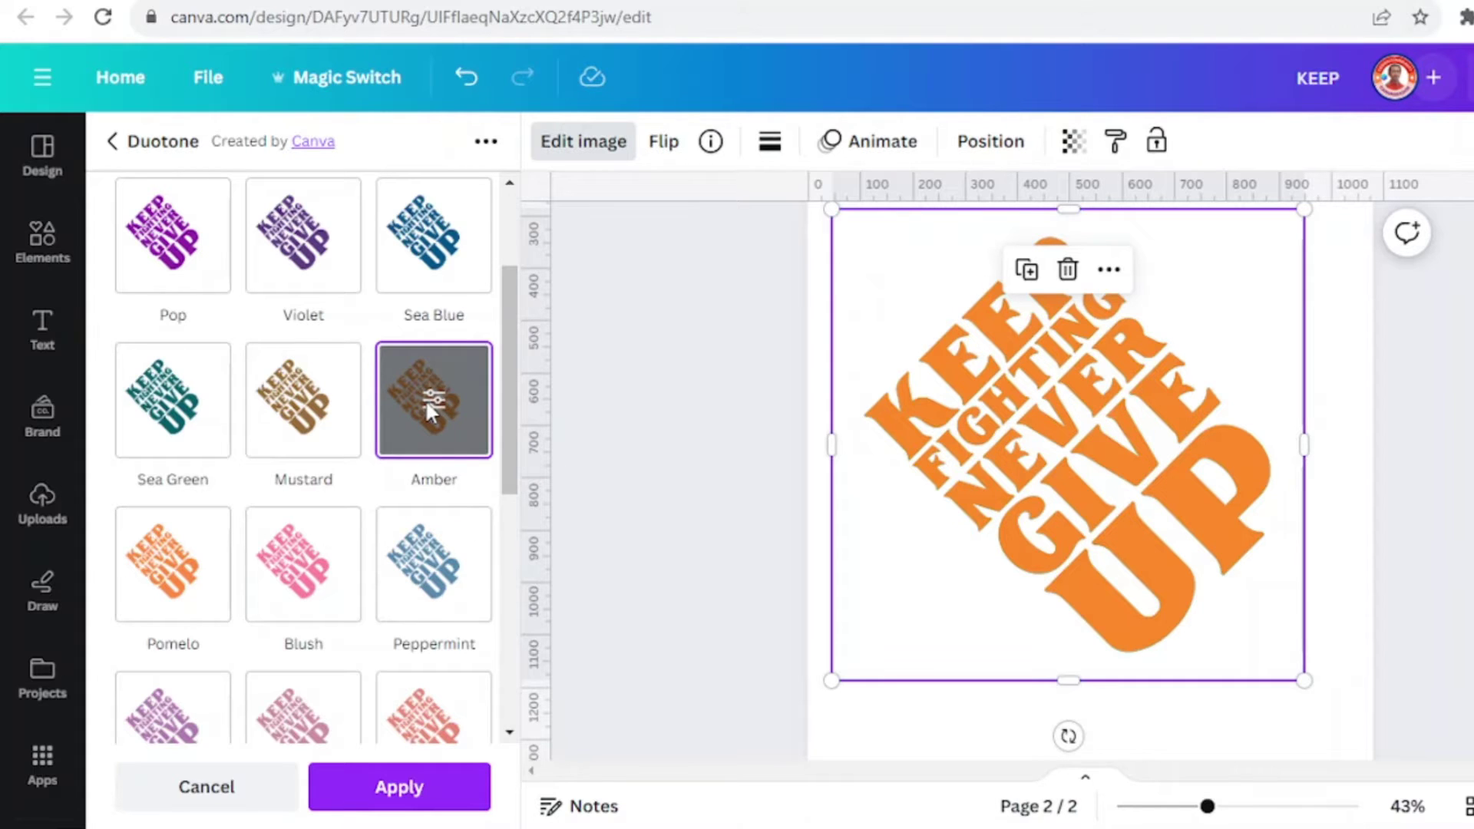
click(434, 395)
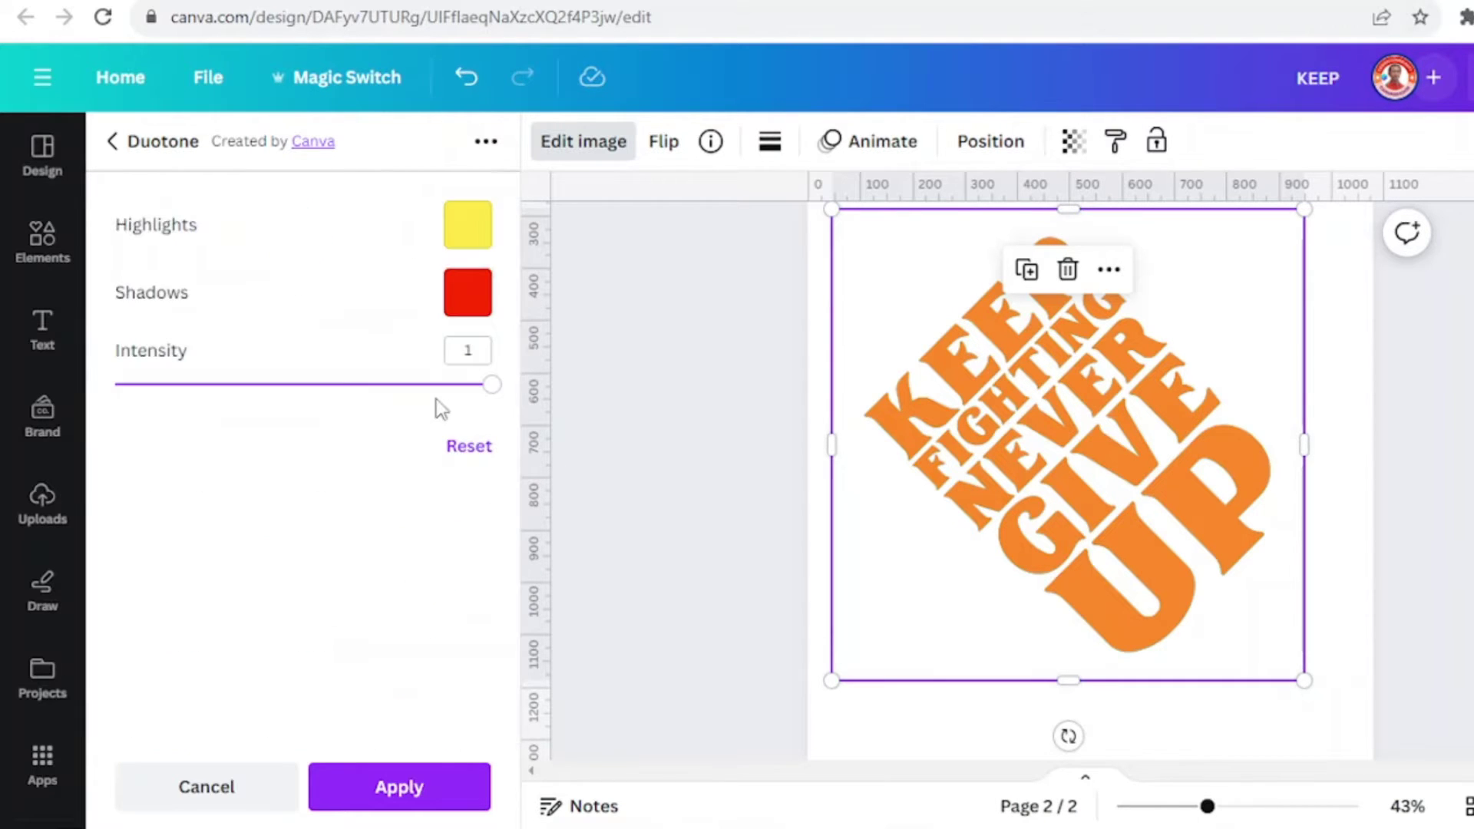
Set the Amber duotone's highlights to the custom dark yellow #D1BE27.
click(470, 232)
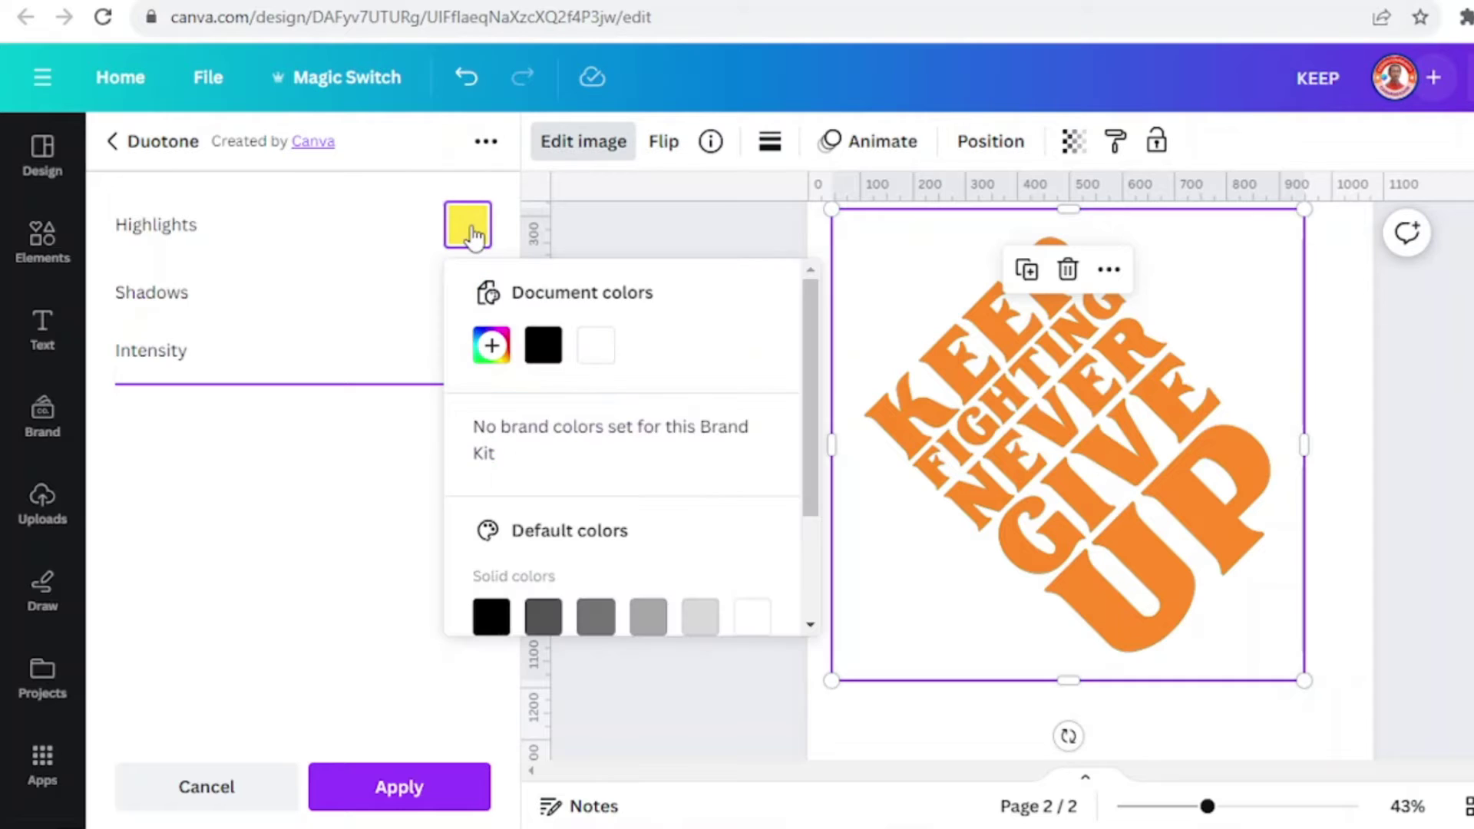
click(495, 352)
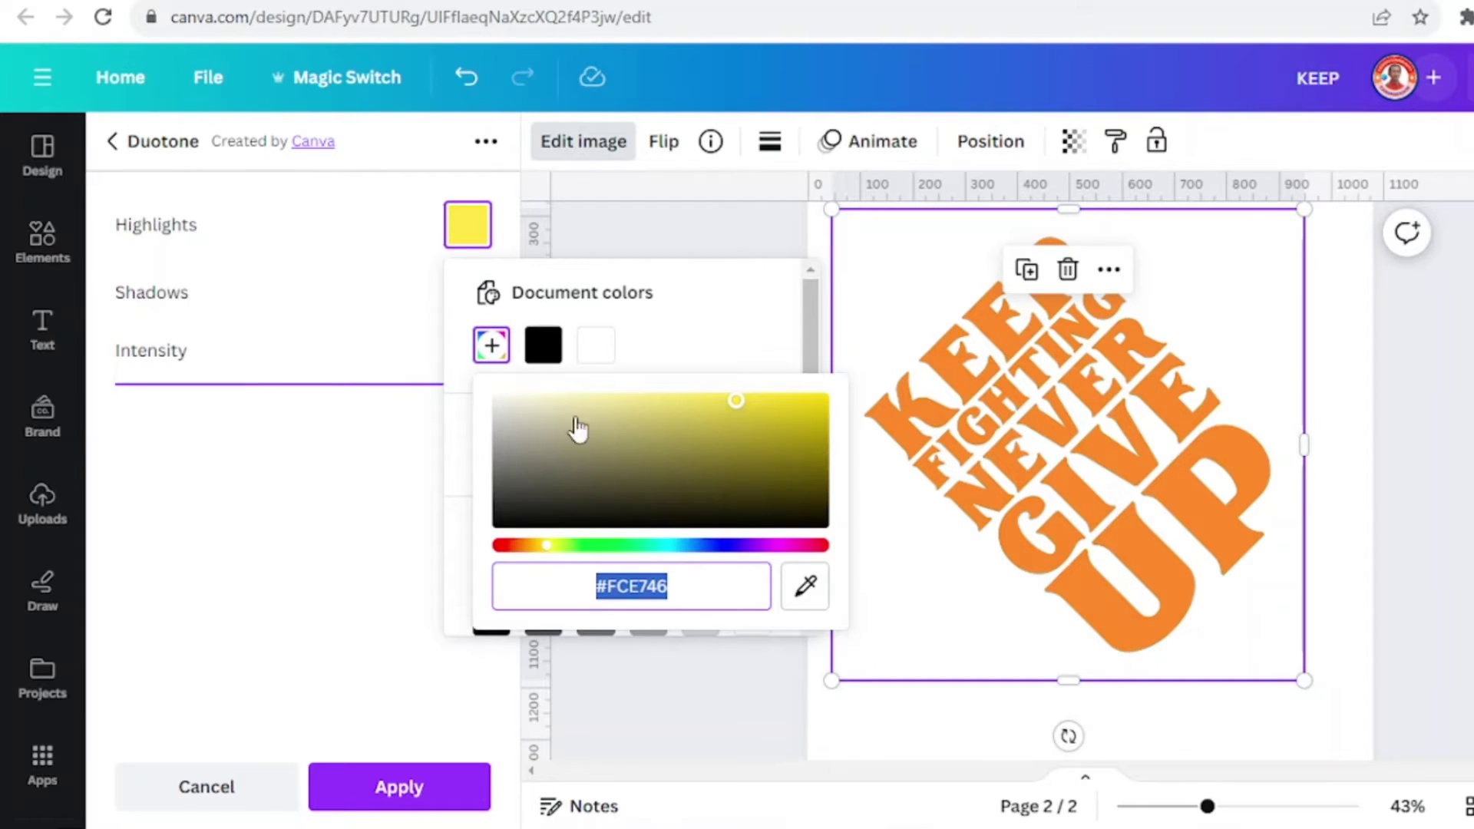
click(774, 430)
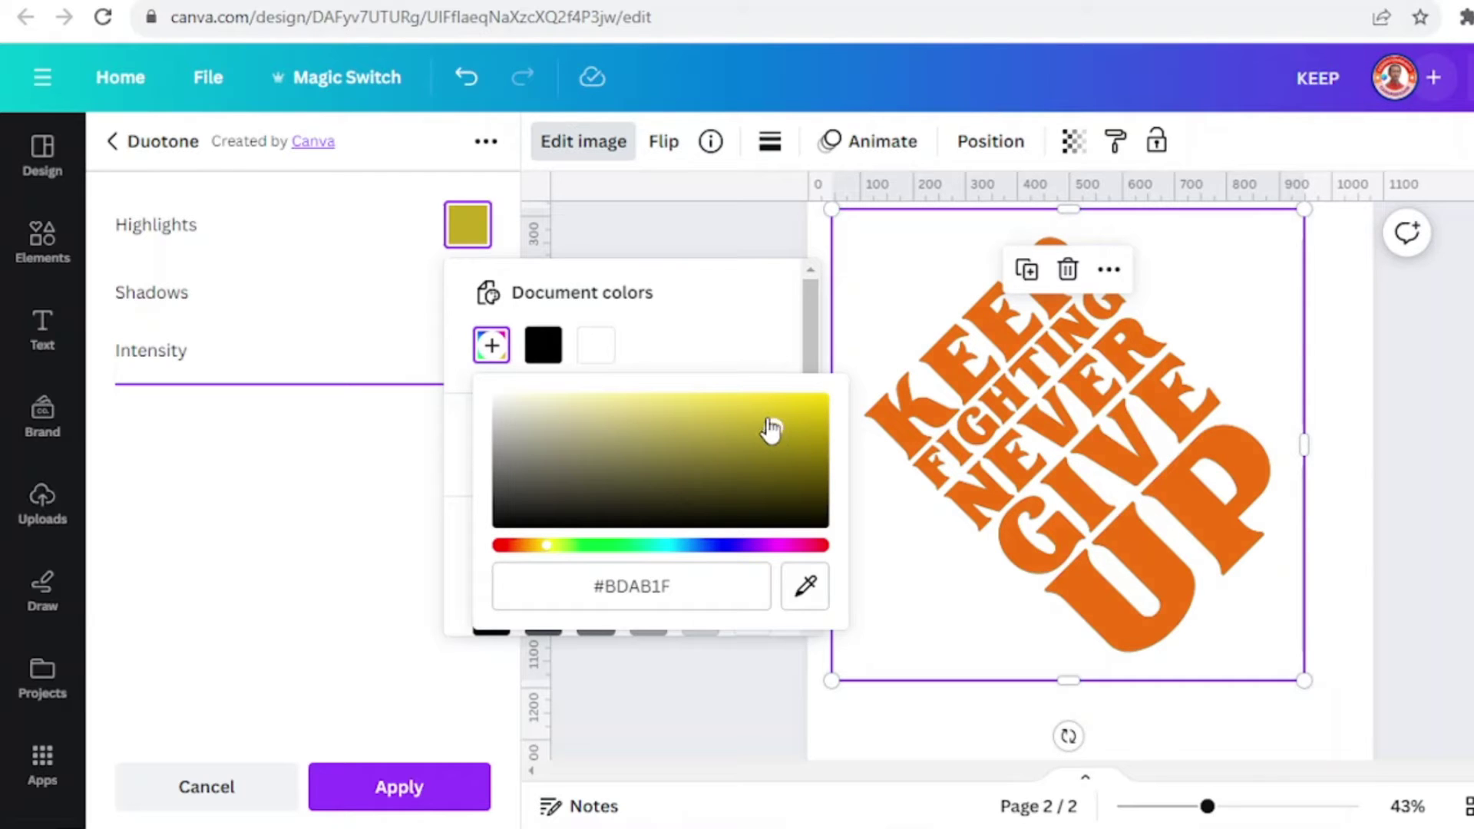
click(765, 419)
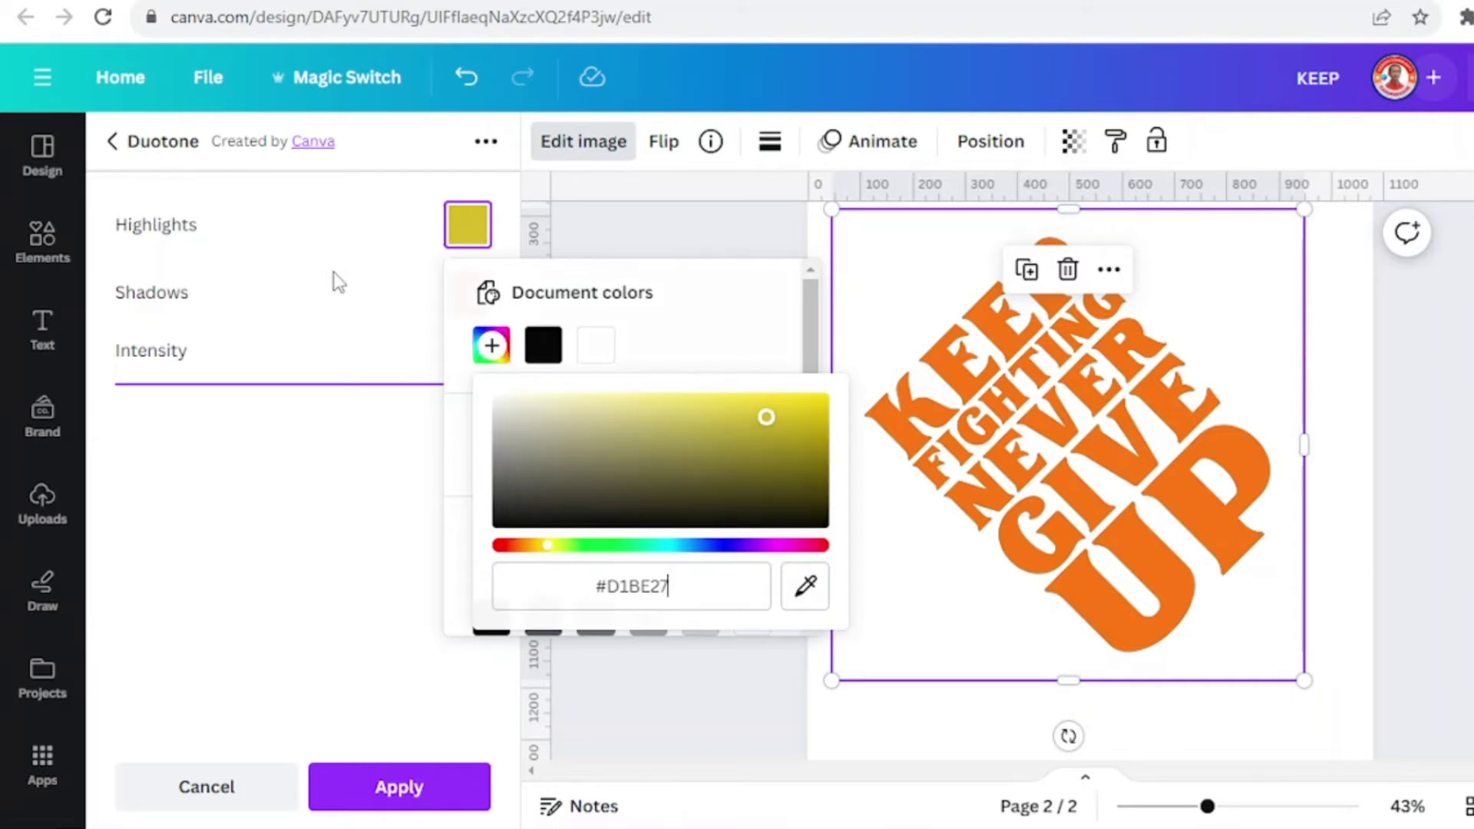
click(335, 279)
Match the duotone's shadows to its highlights by sampling the yellow highlights swatch, giving #D7BD2A.
click(467, 303)
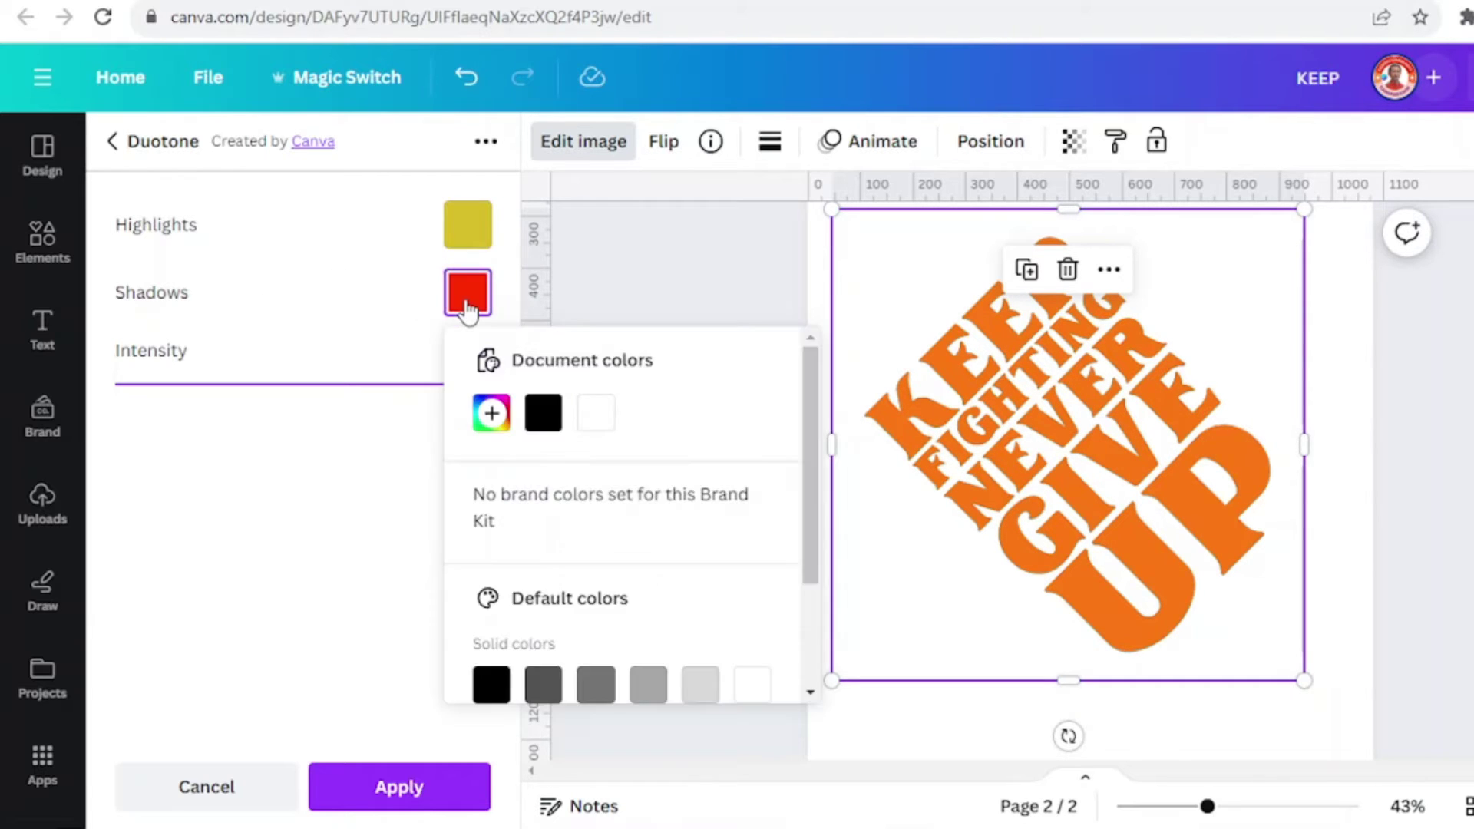
click(491, 413)
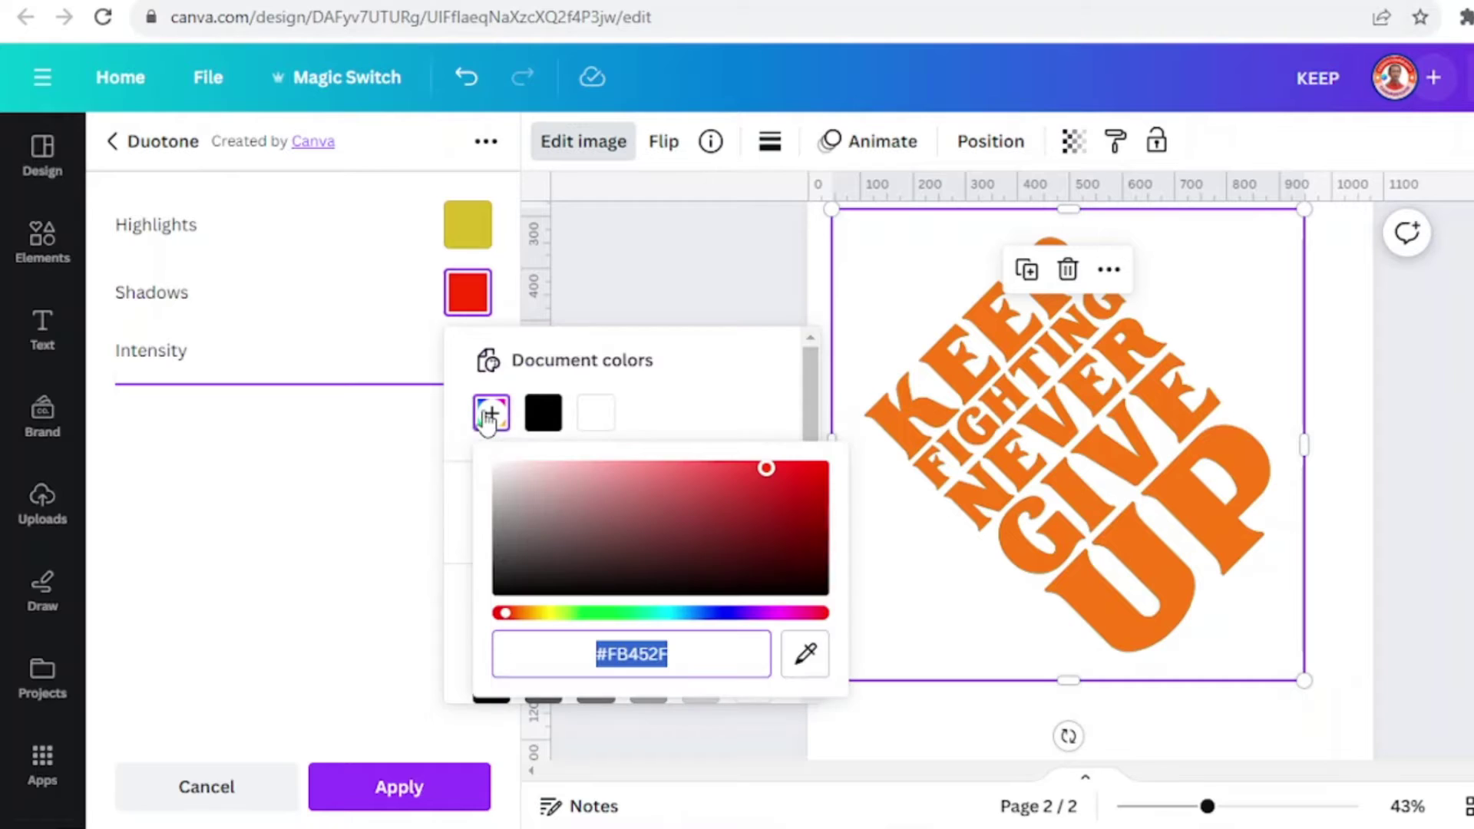
click(805, 655)
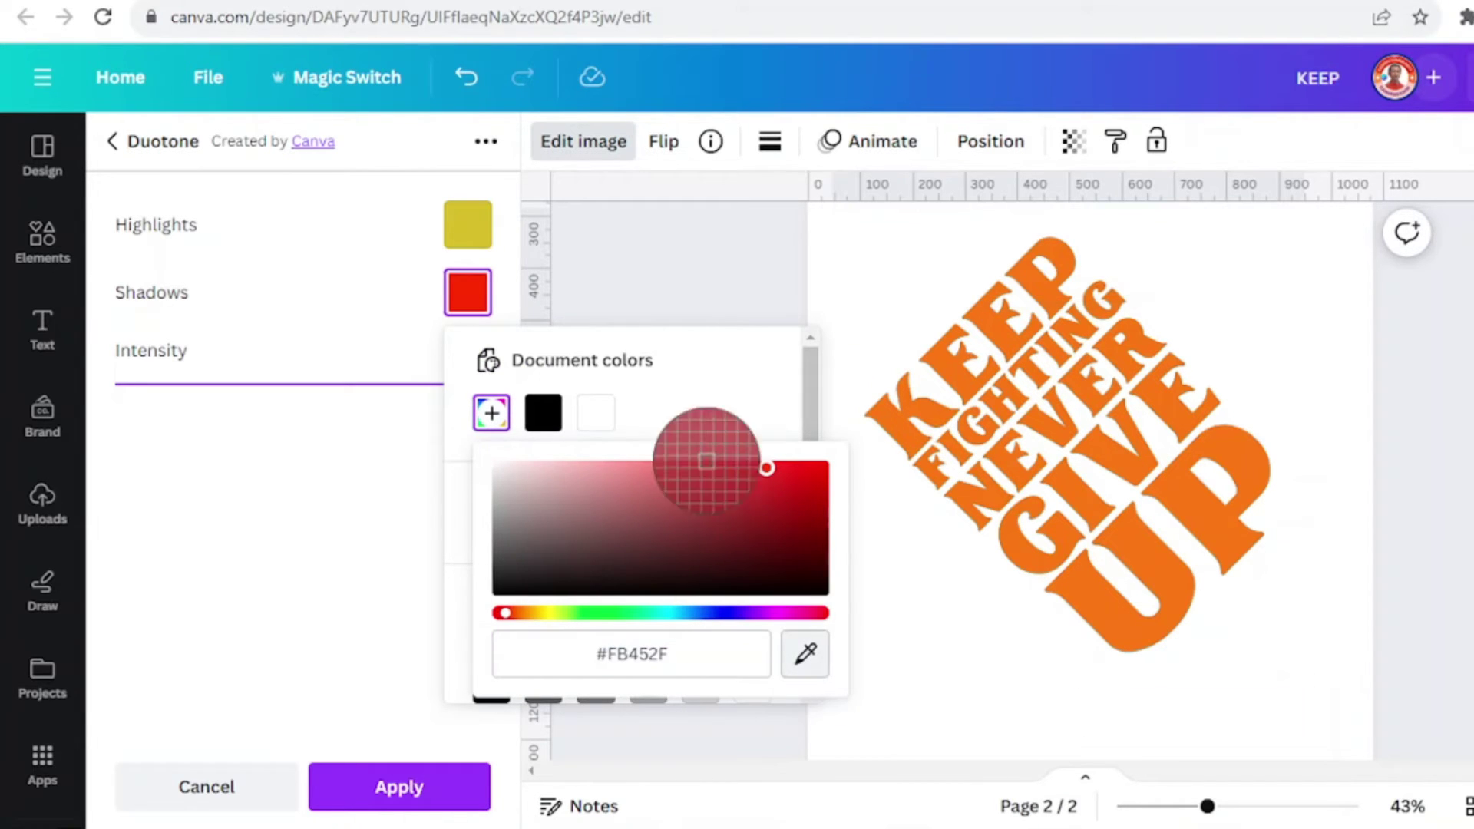
click(472, 229)
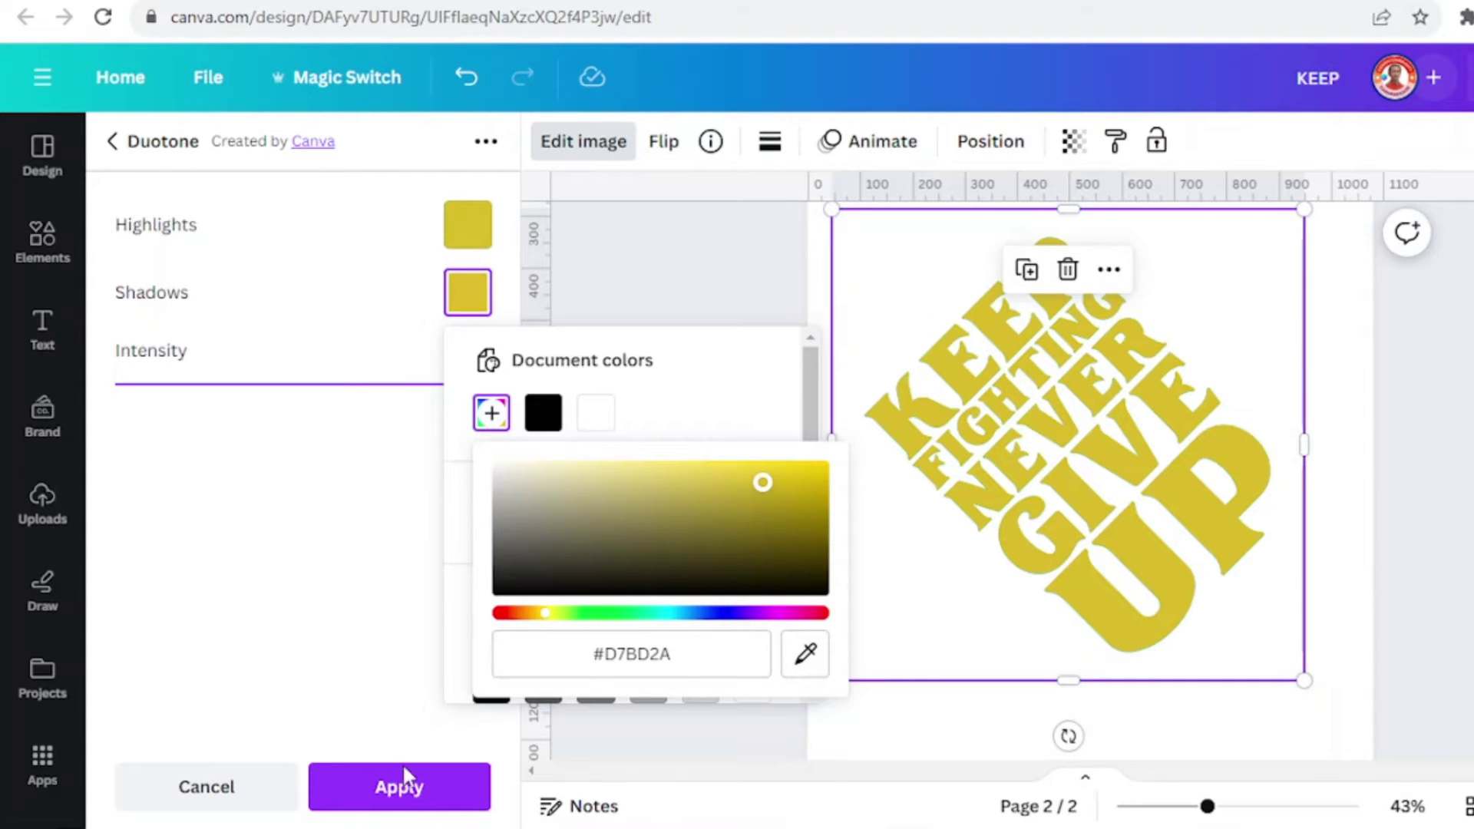
Apply the yellow duotone, then duplicate the lettering and align the copy exactly over the original.
click(422, 793)
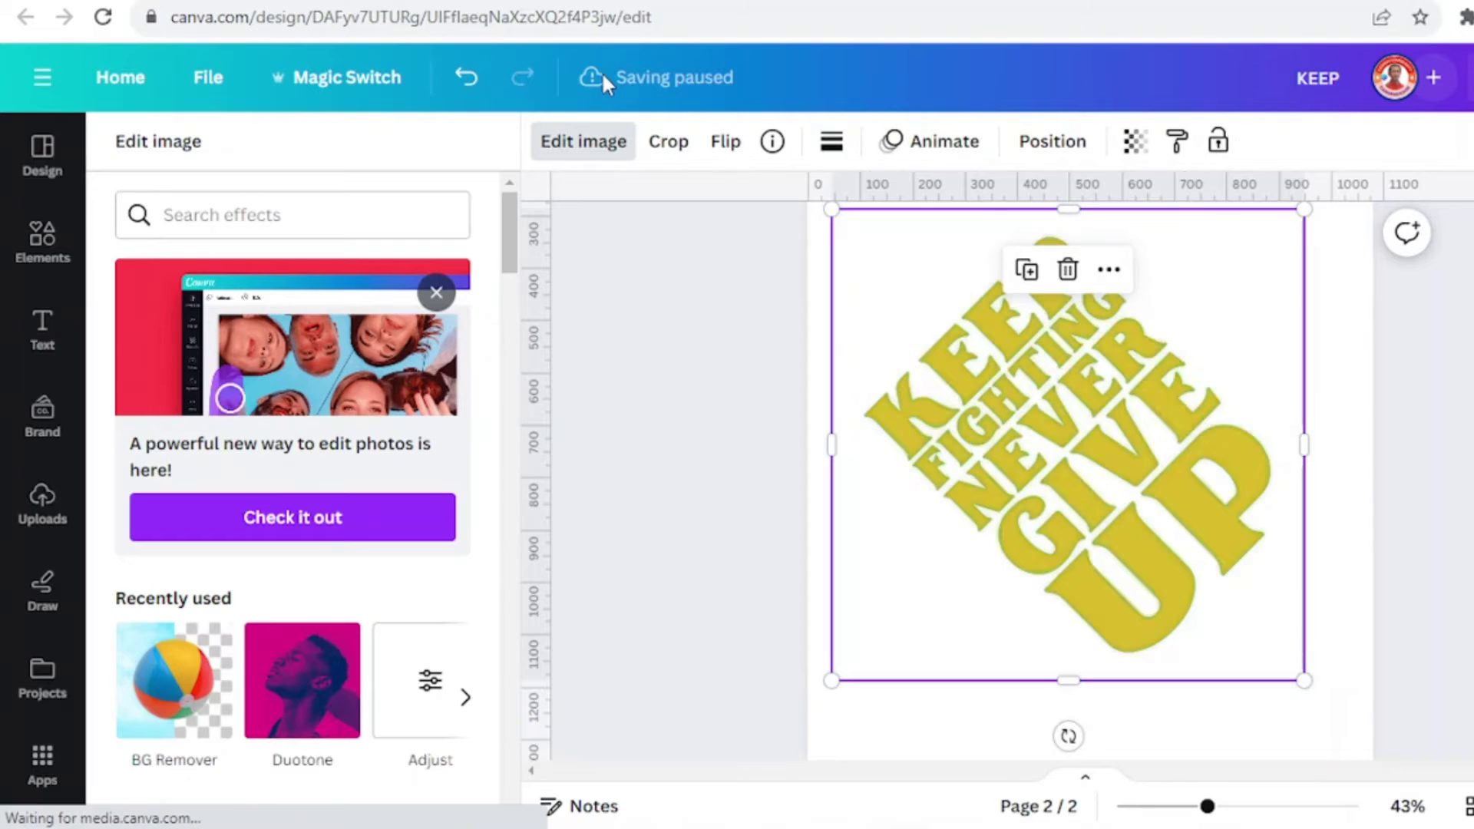
click(1027, 270)
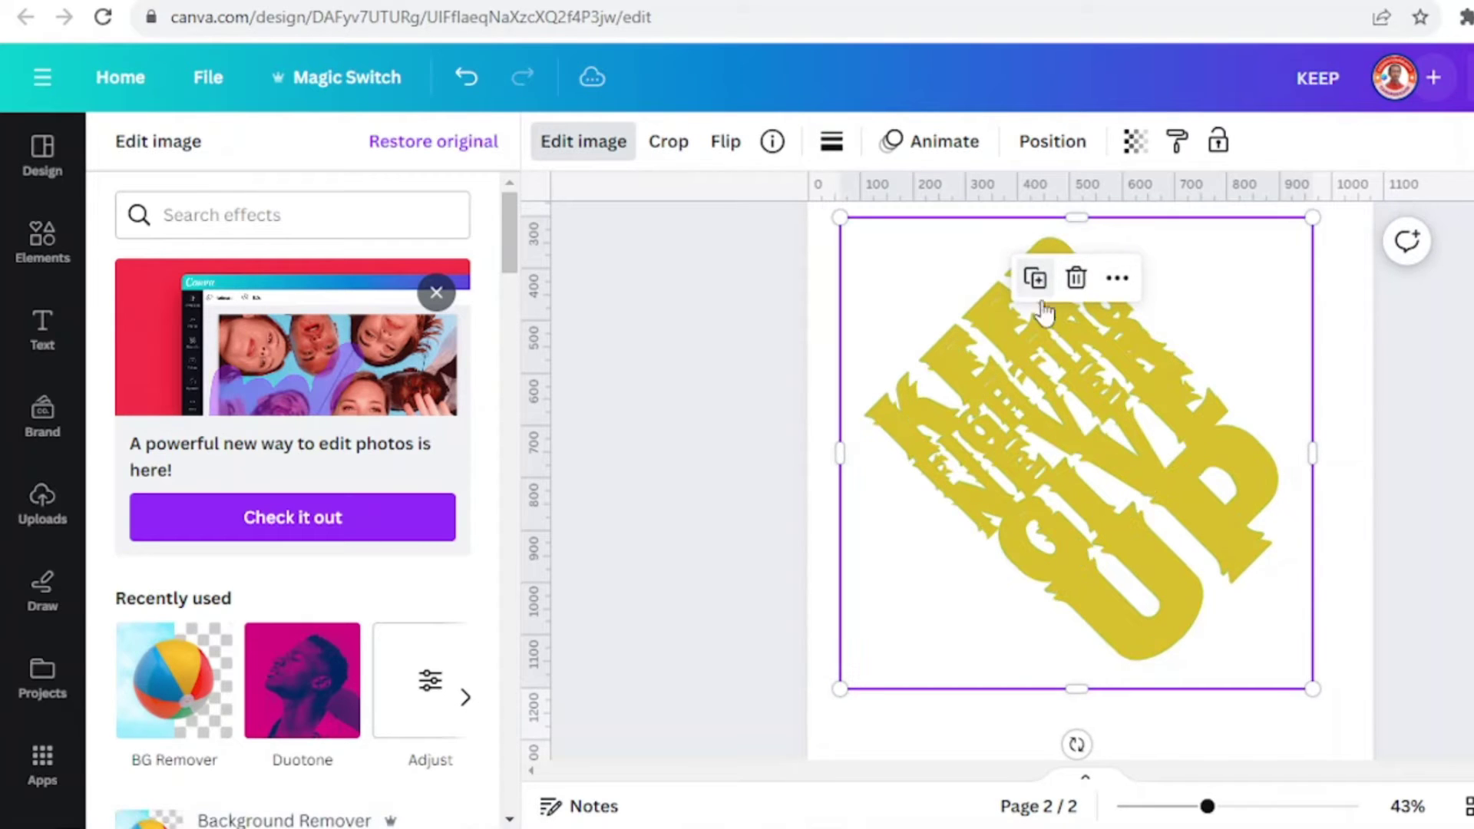
drag(1106, 517, 1092, 510)
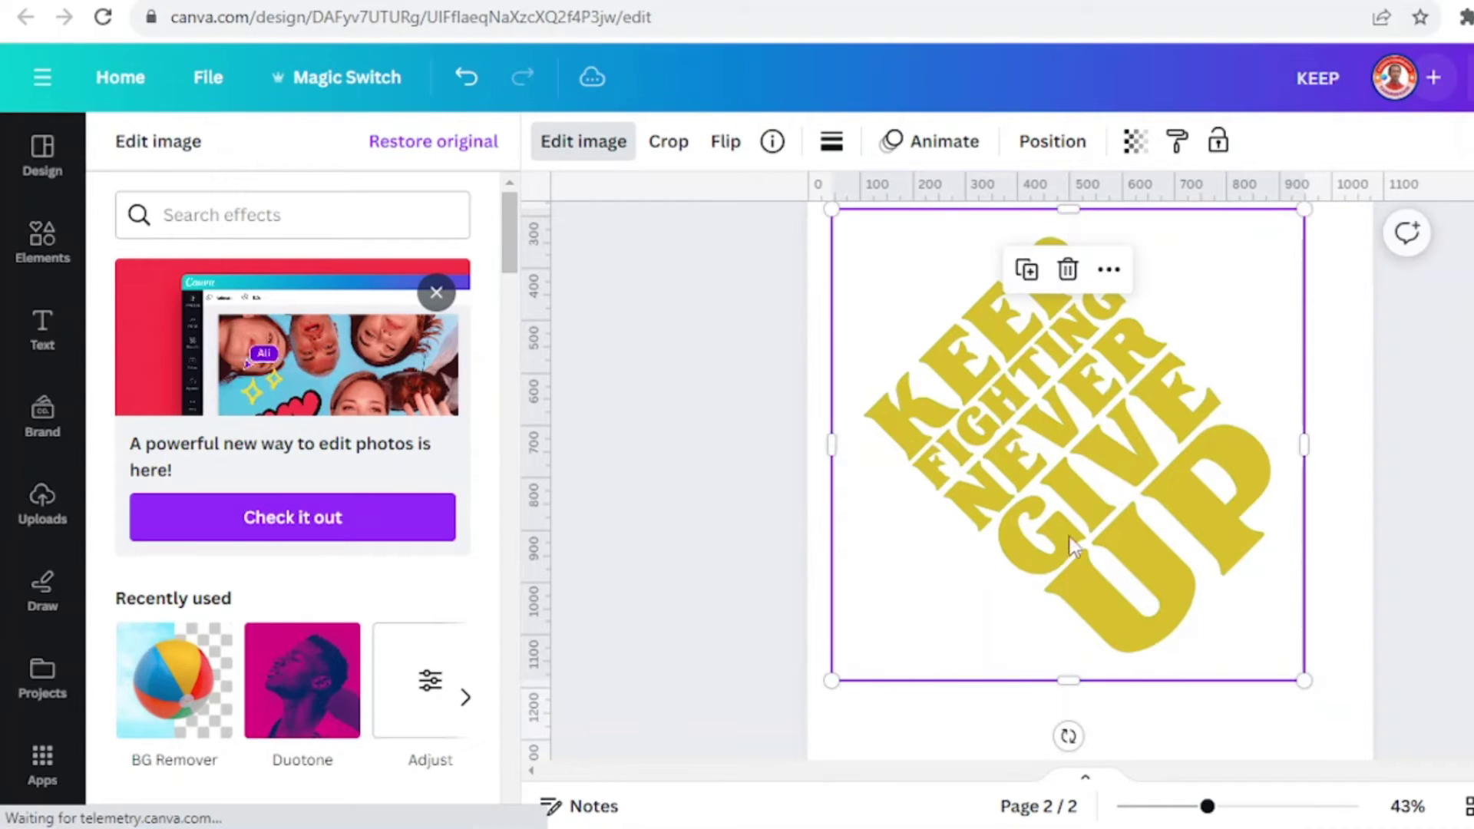
Choose the Cherry Duotone preset for the top yellow lettering and set its highlights to the custom red #CB2D2D.
click(310, 690)
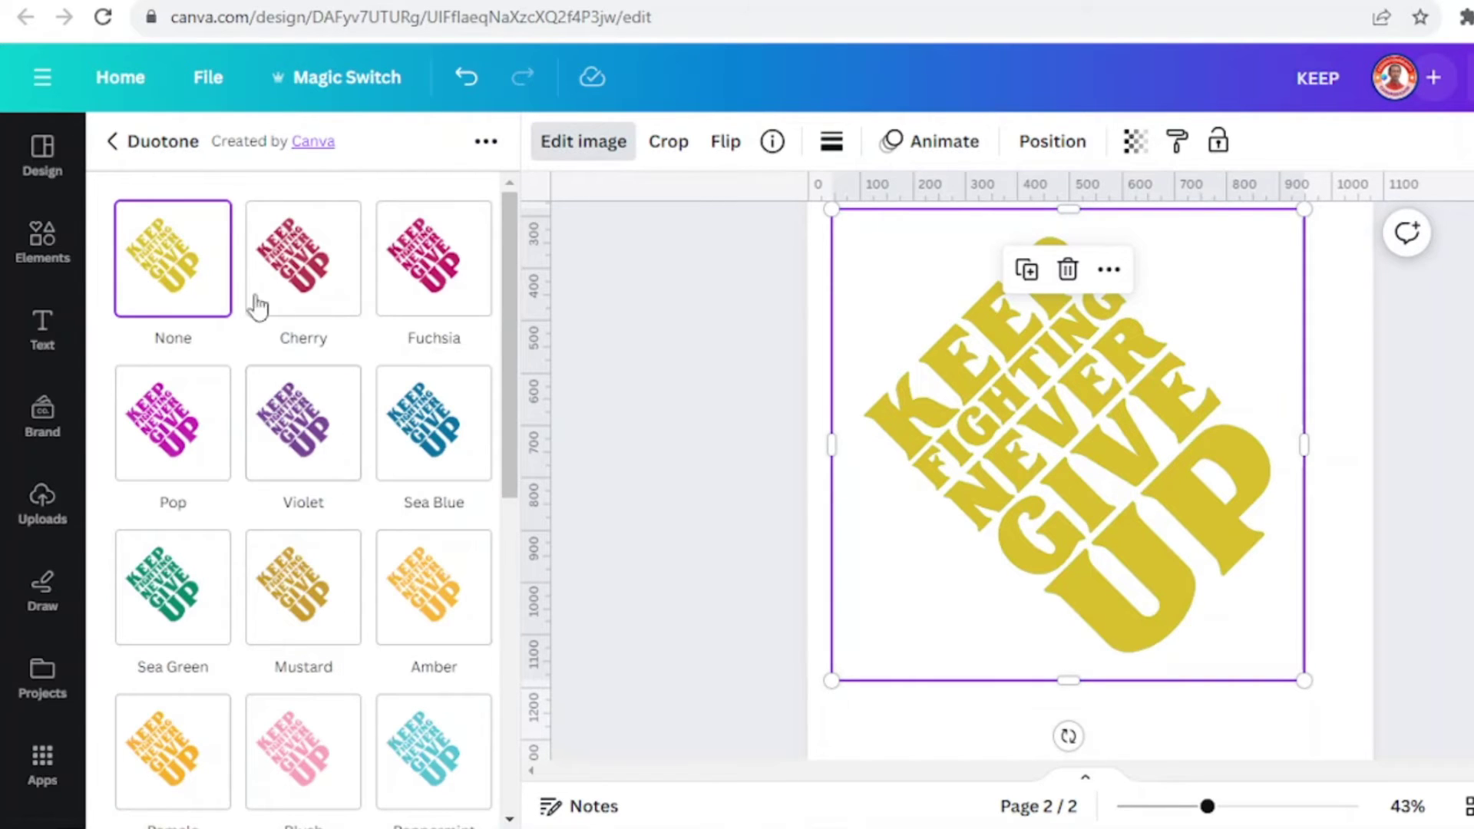
click(314, 258)
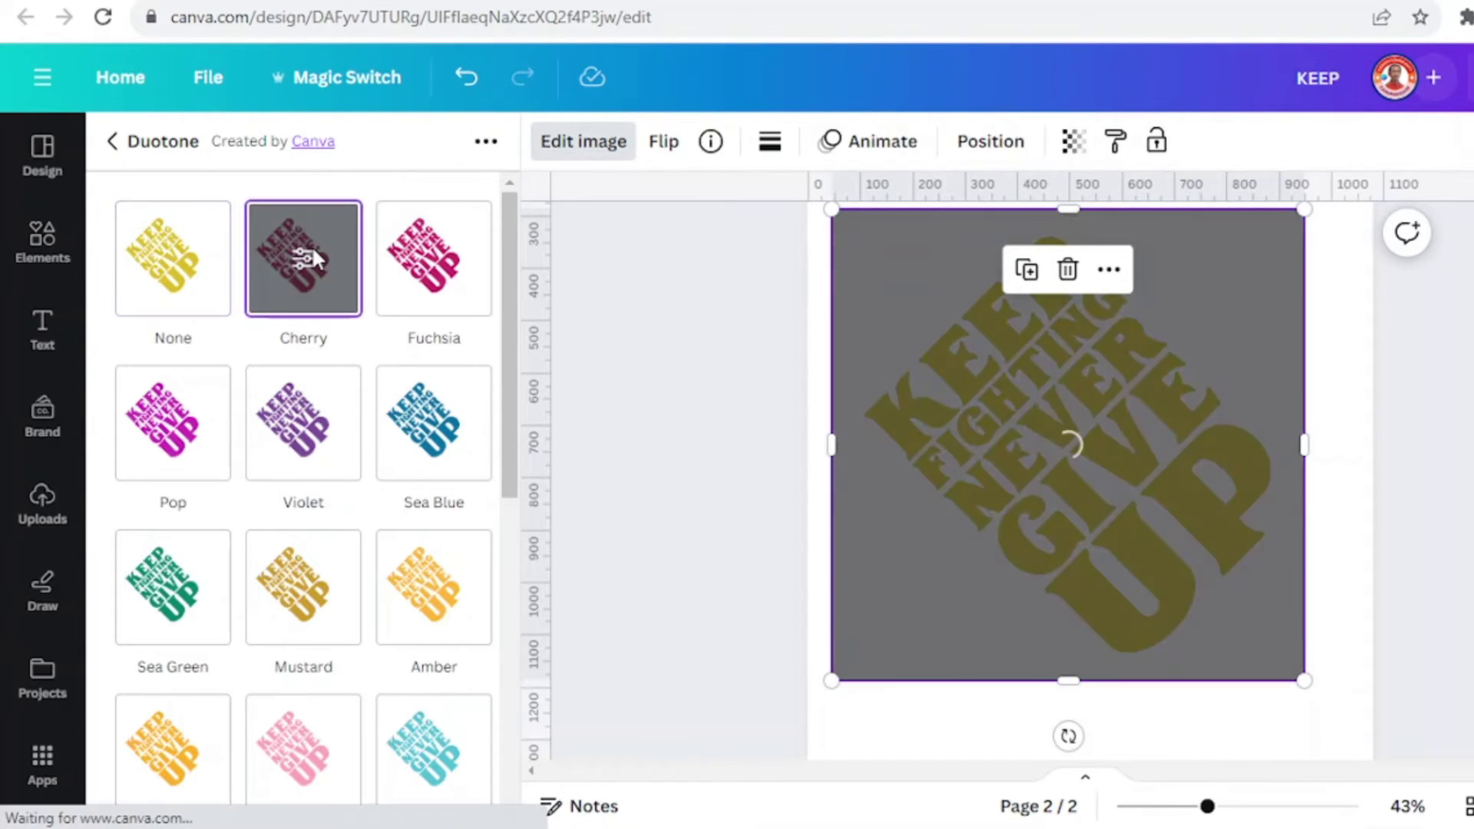
click(299, 261)
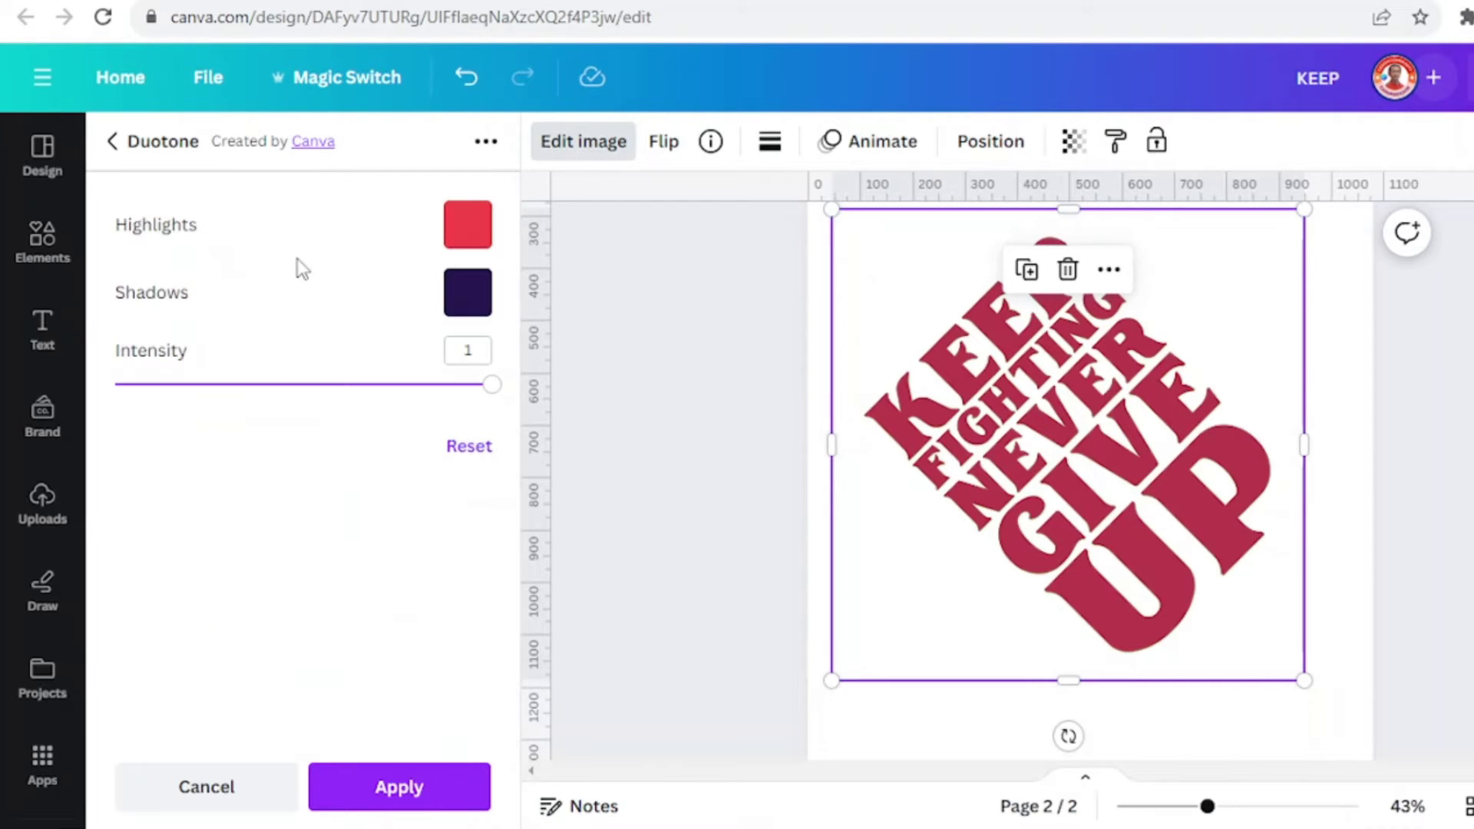
click(465, 224)
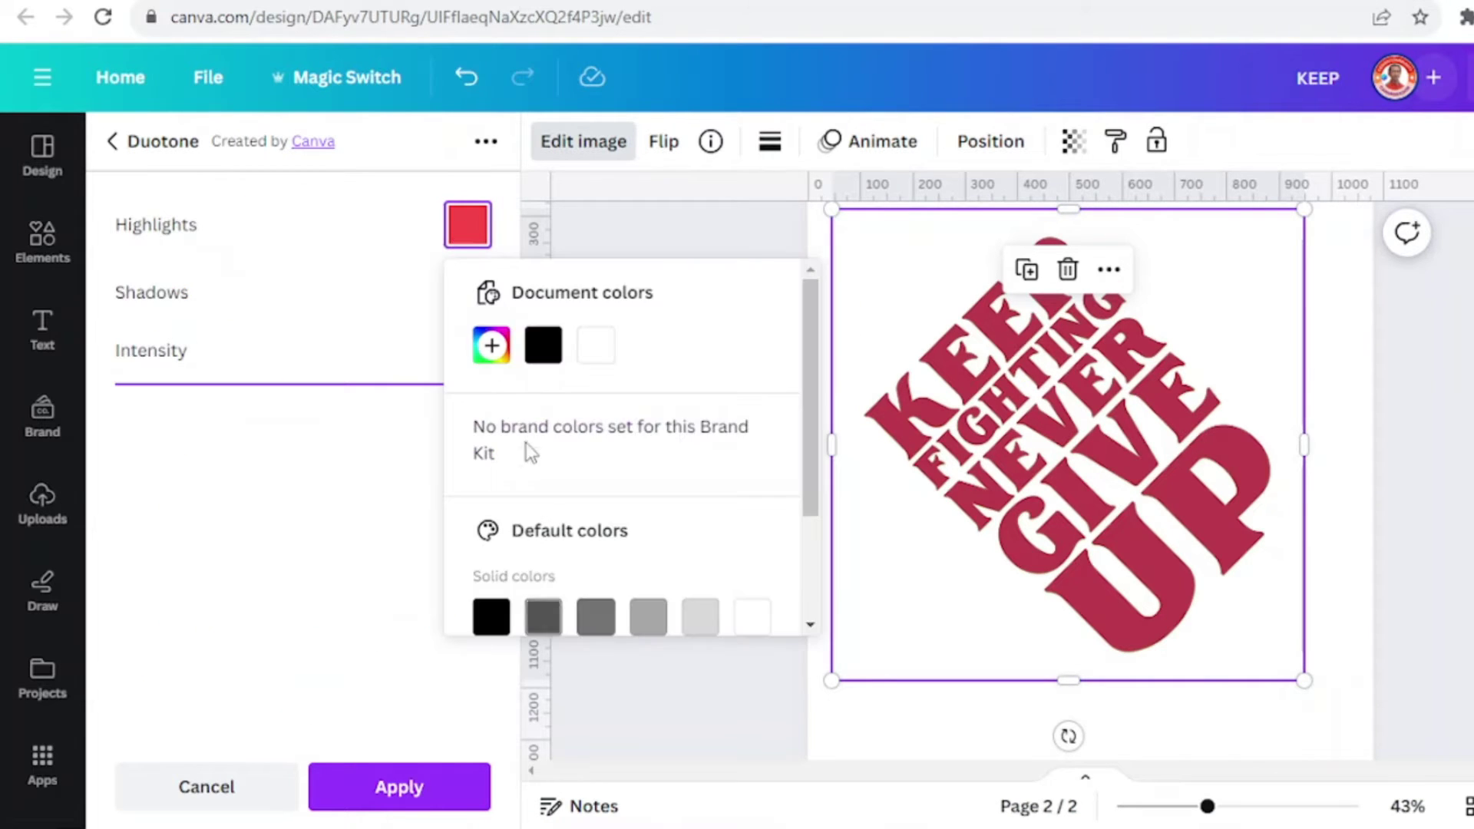
click(489, 347)
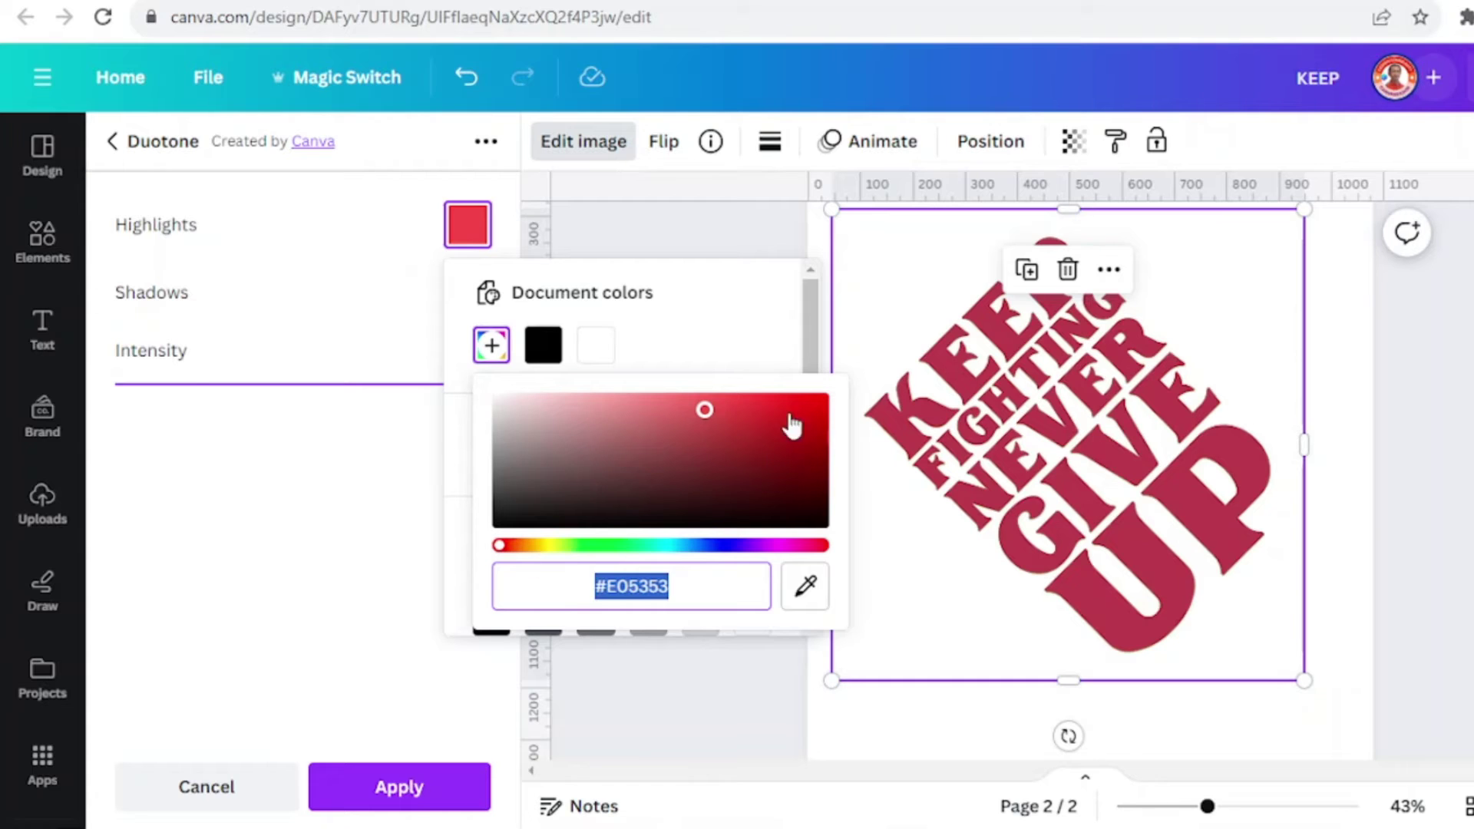
click(754, 421)
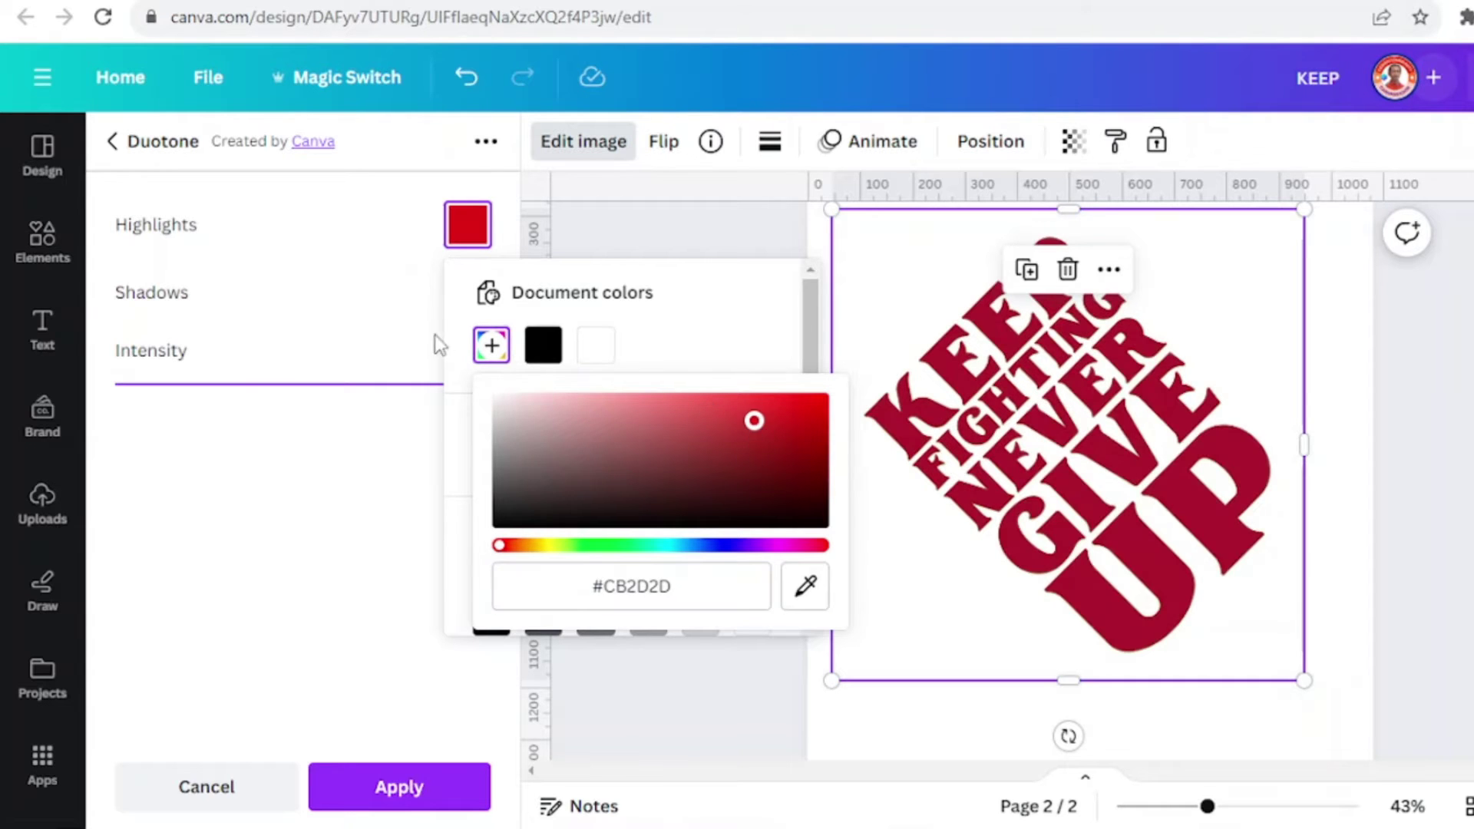
click(386, 309)
Match the Cherry duotone's shadows to its highlights by sampling the red highlights swatch, giving #E11113.
click(464, 303)
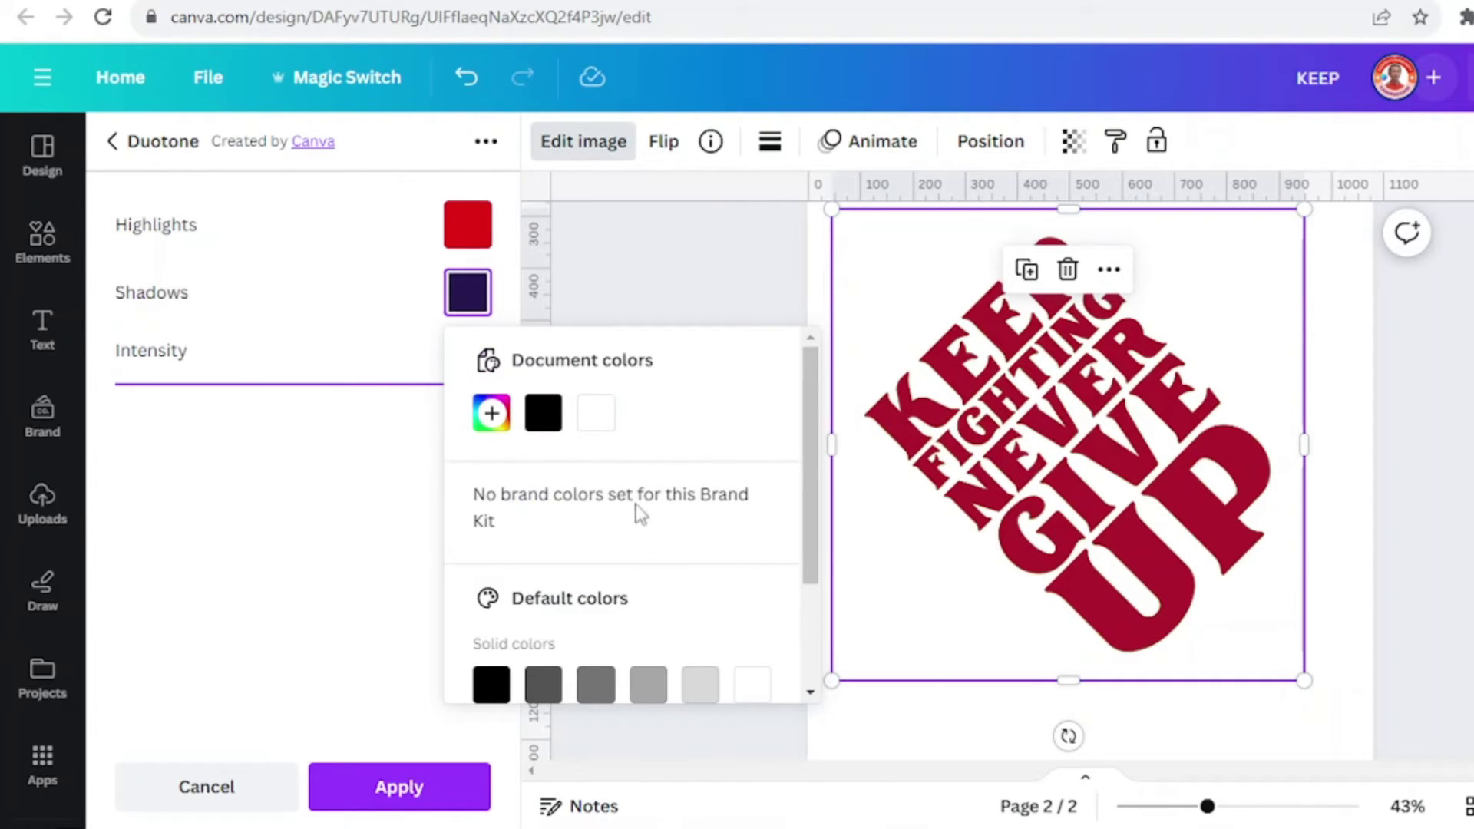
click(491, 412)
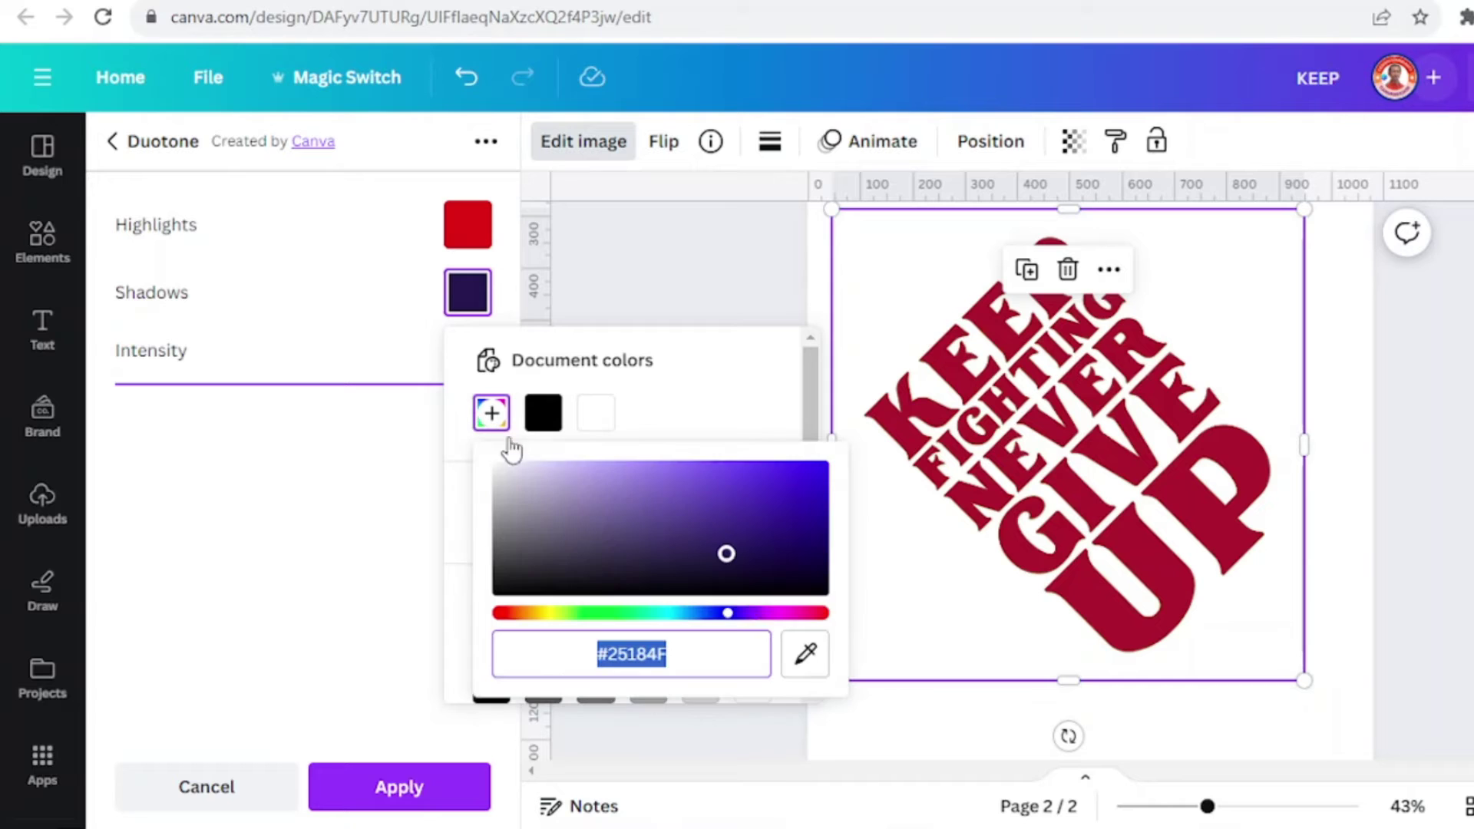
click(806, 654)
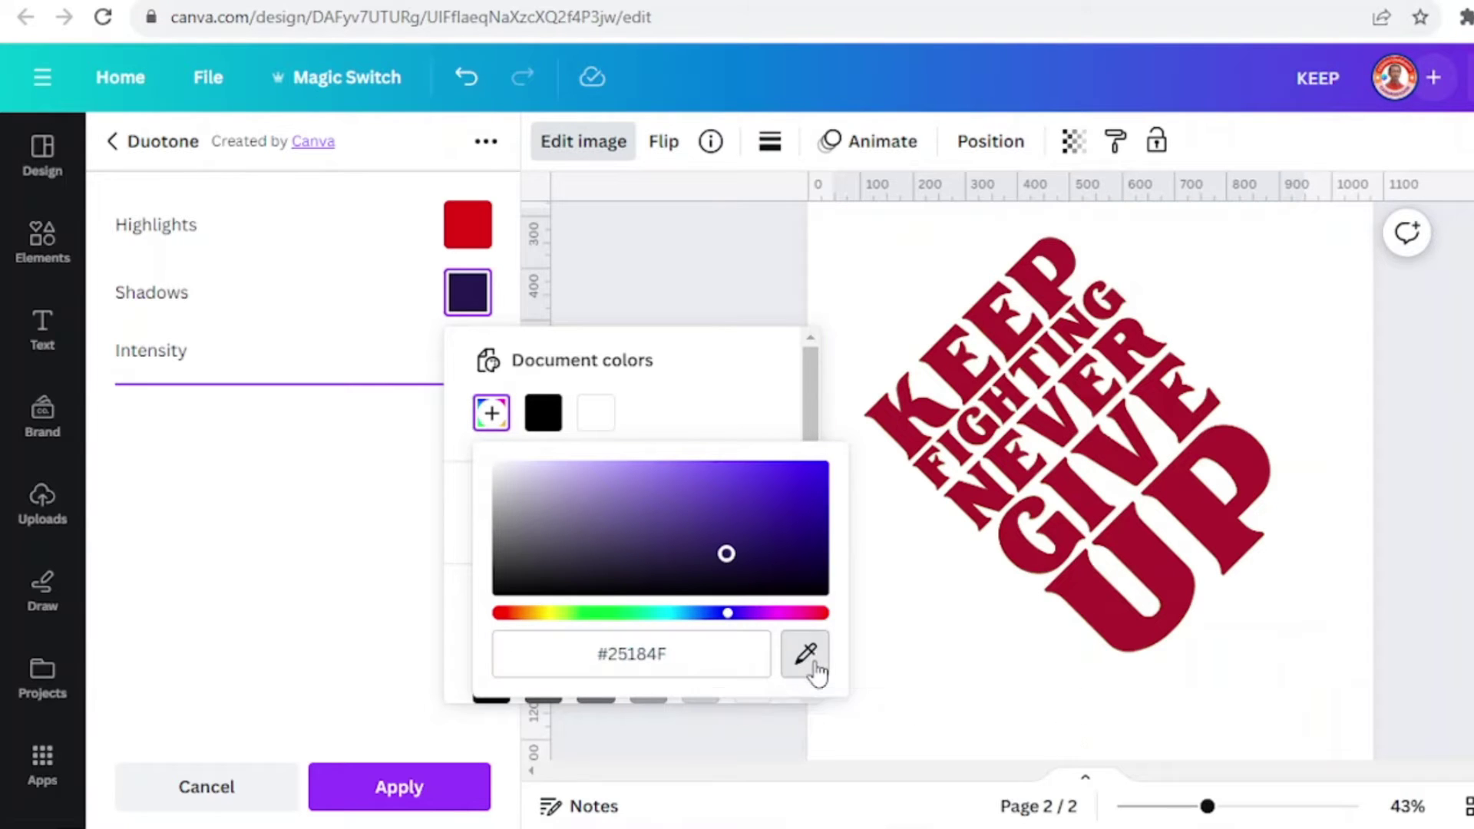
click(476, 248)
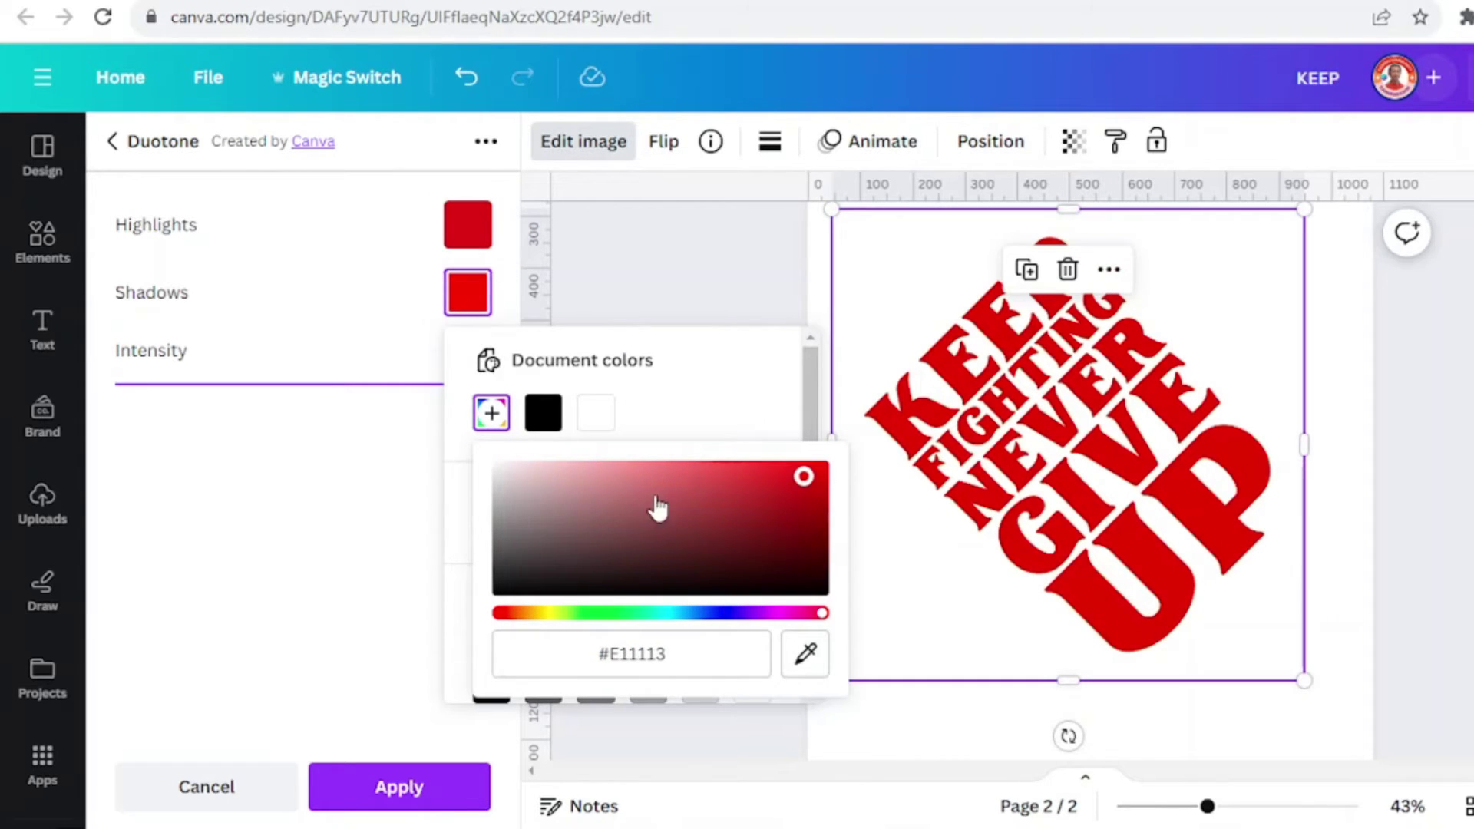
Apply the red duotone, then duplicate the lettering and align the copy exactly over the original.
click(429, 805)
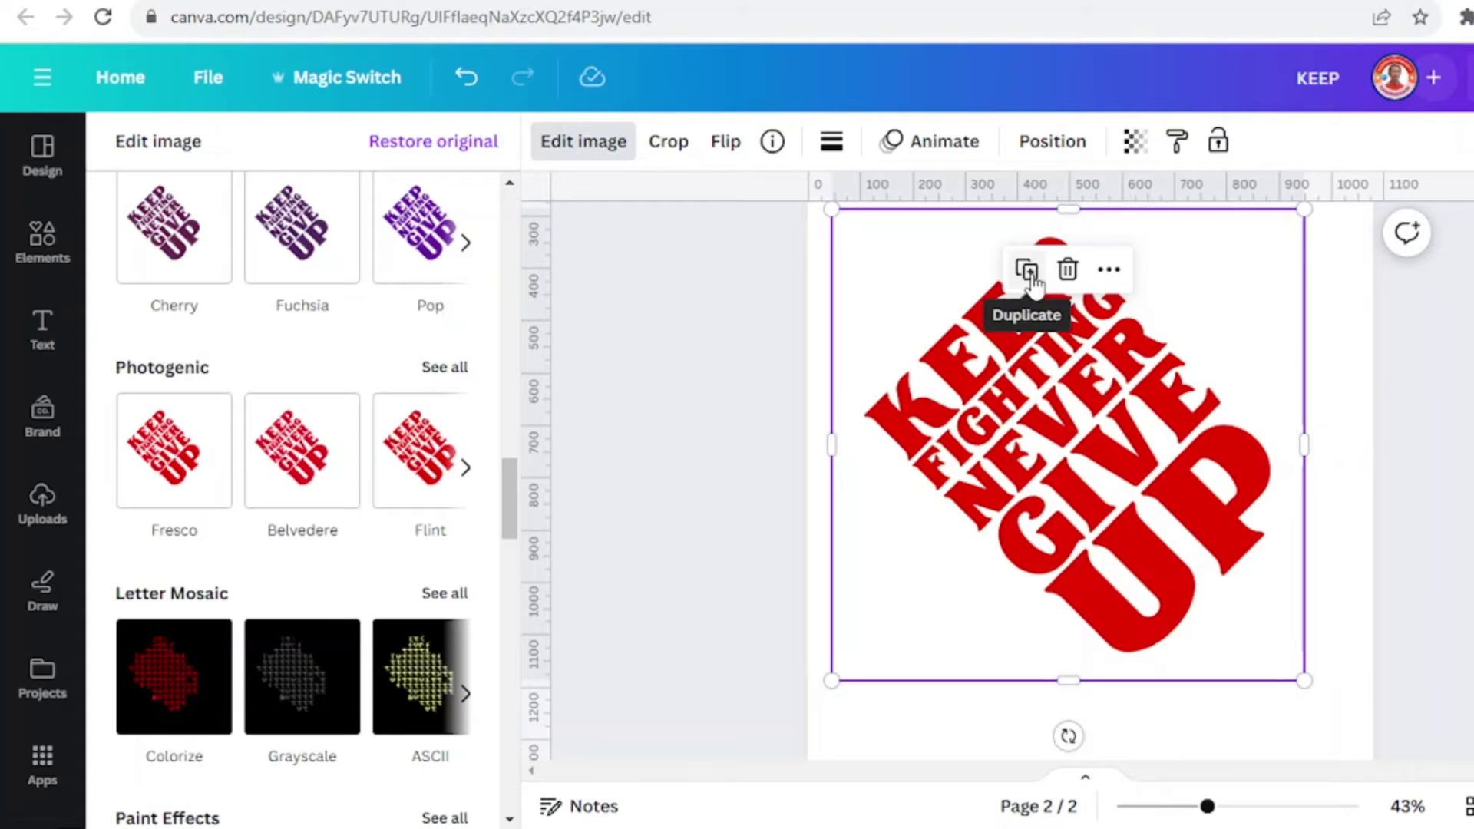
click(1027, 271)
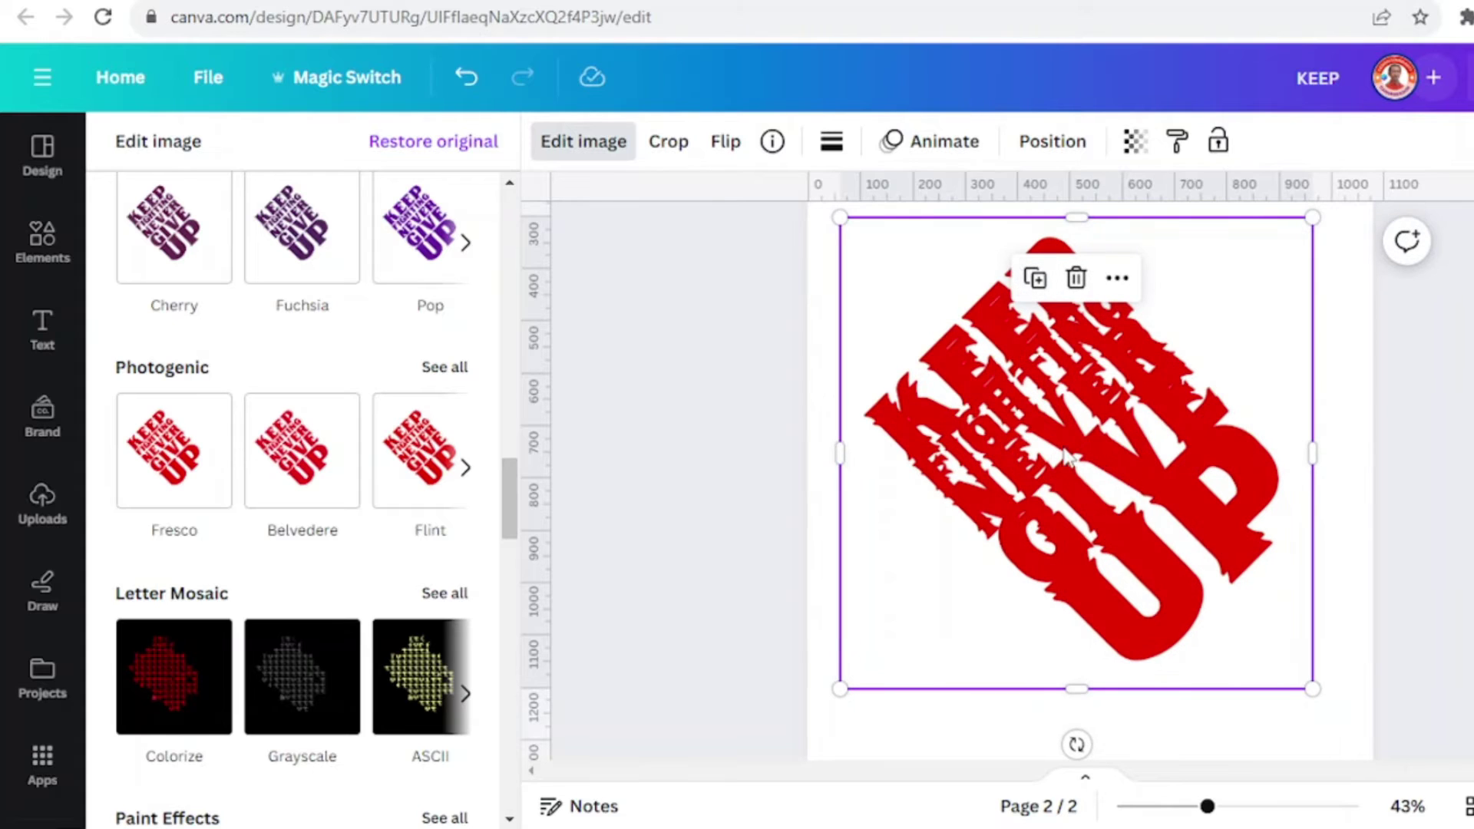
drag(1111, 514, 1090, 501)
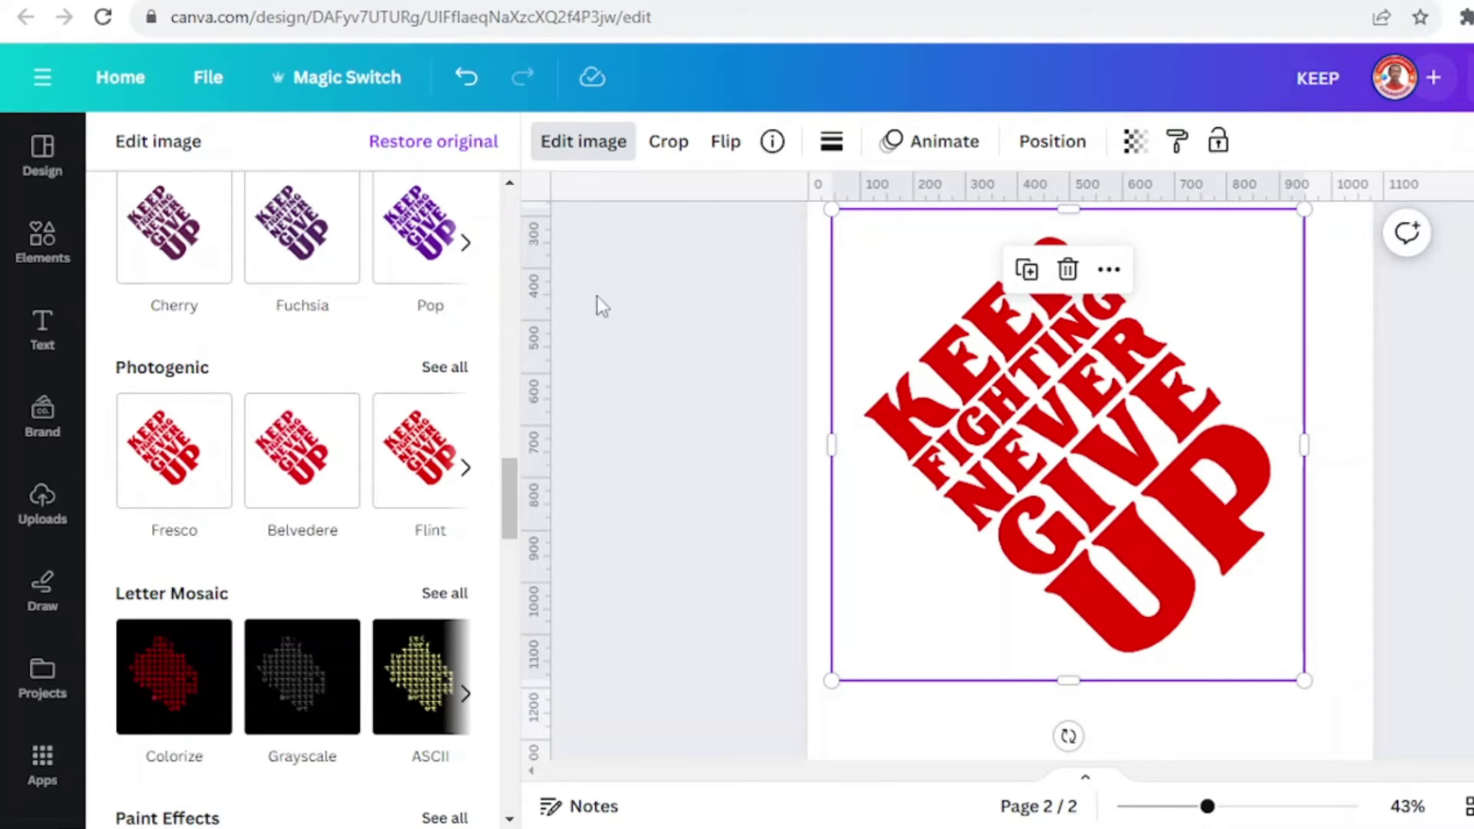
Choose the Cherry Duotone preset for the new red copy and set its highlights to a custom strong orange.
scroll(330, 324, up, 3)
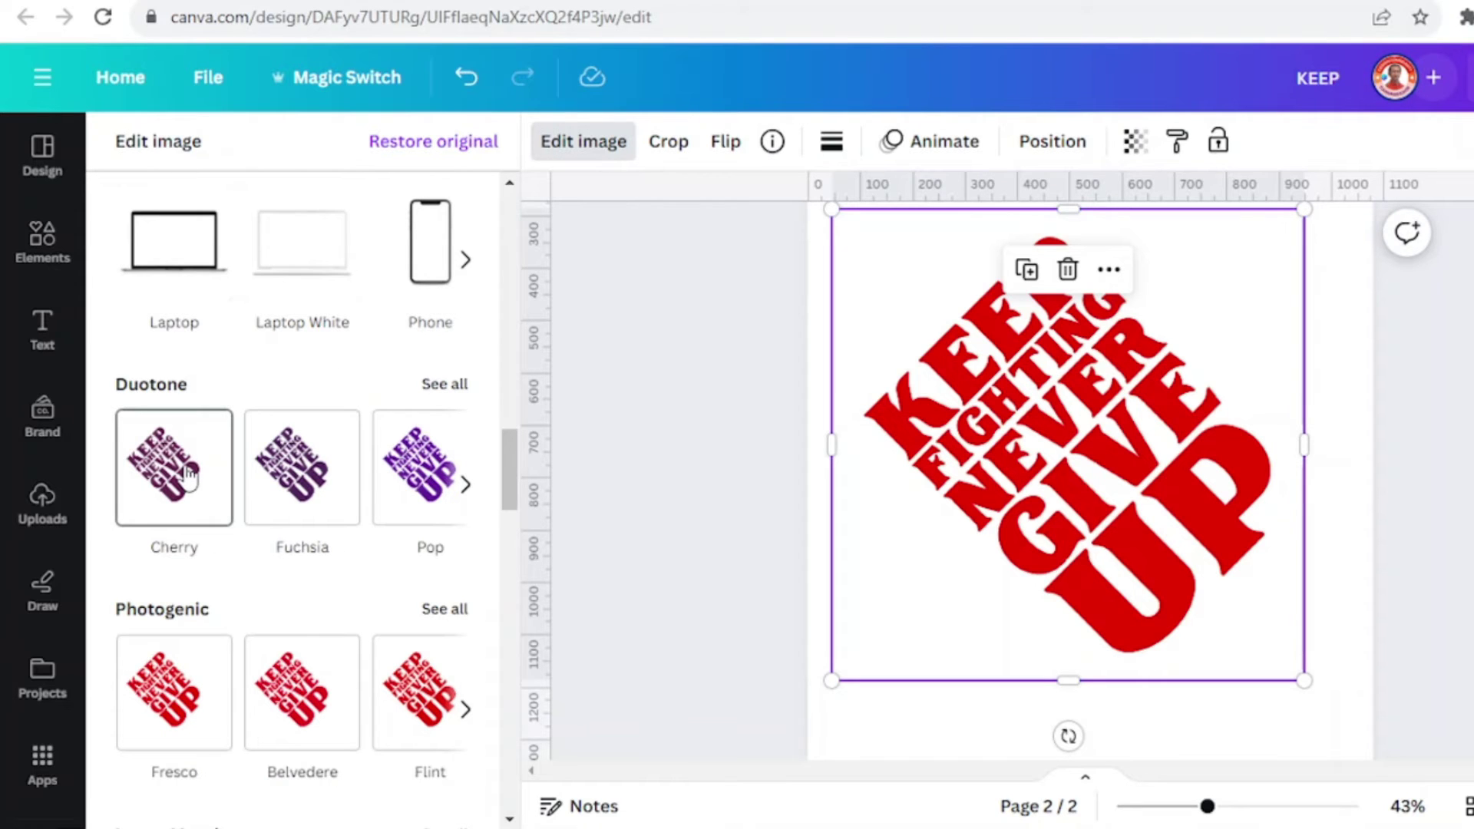
click(187, 476)
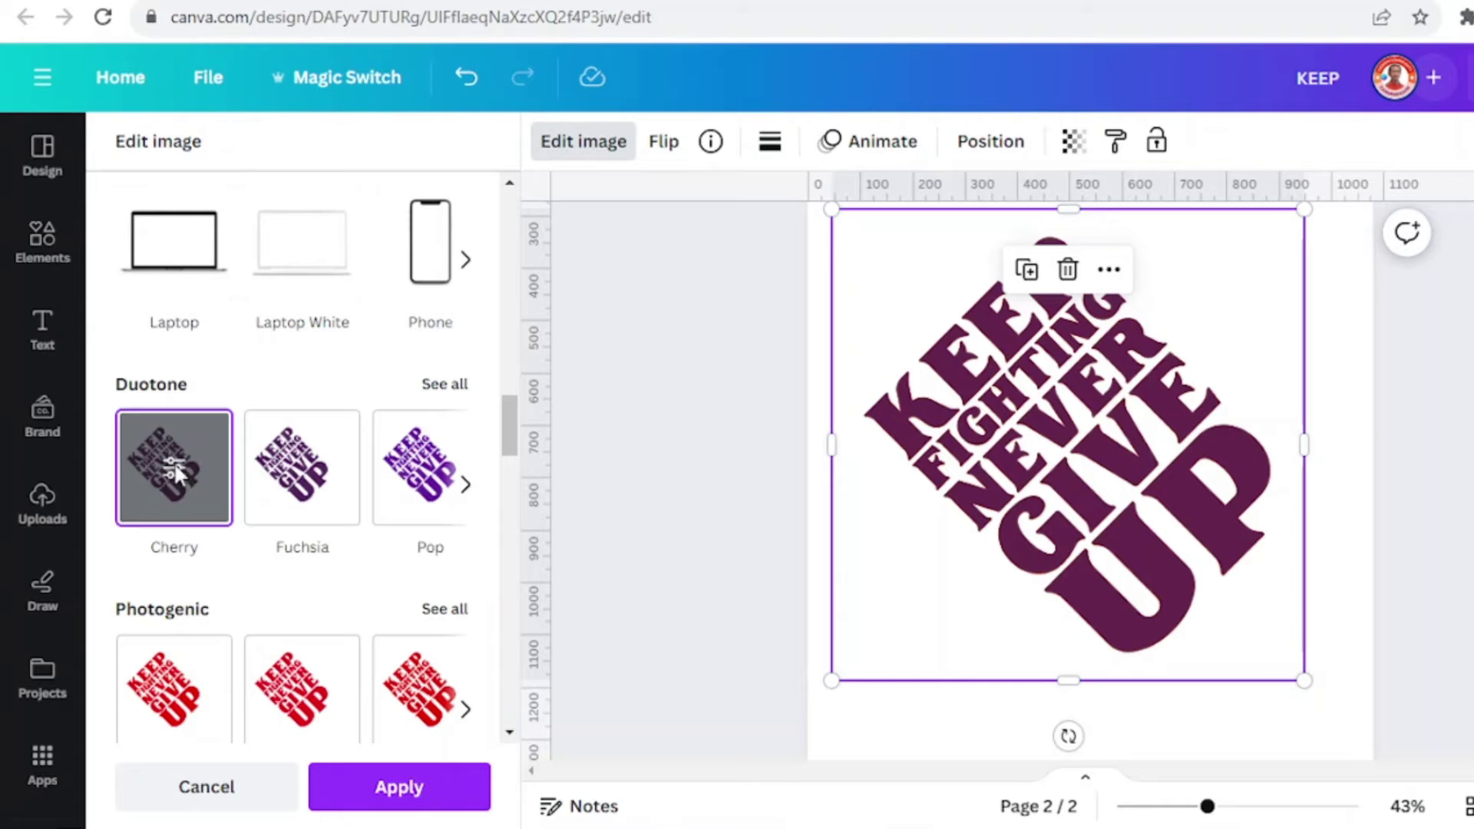
click(174, 462)
click(469, 231)
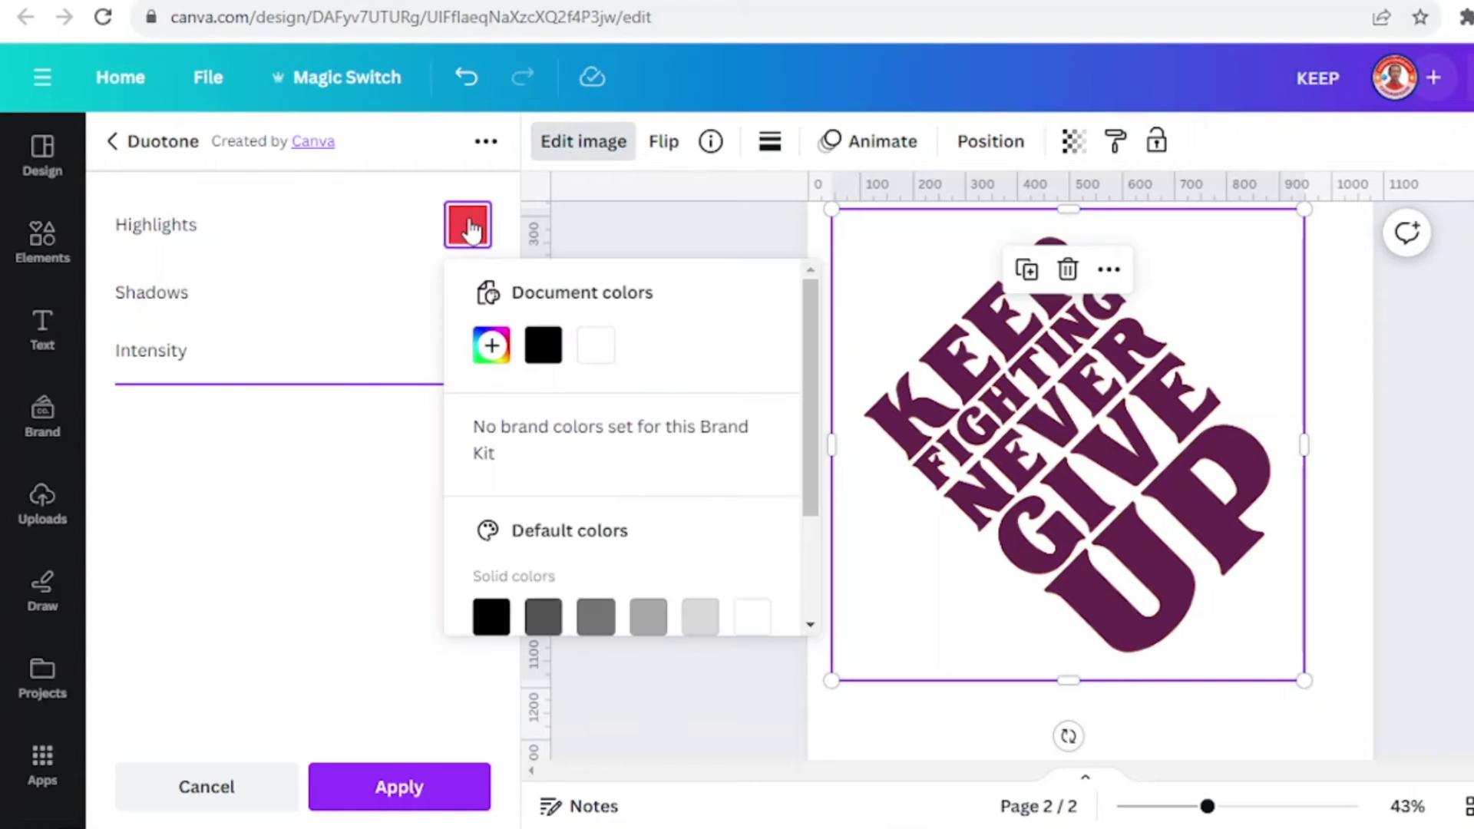
click(491, 344)
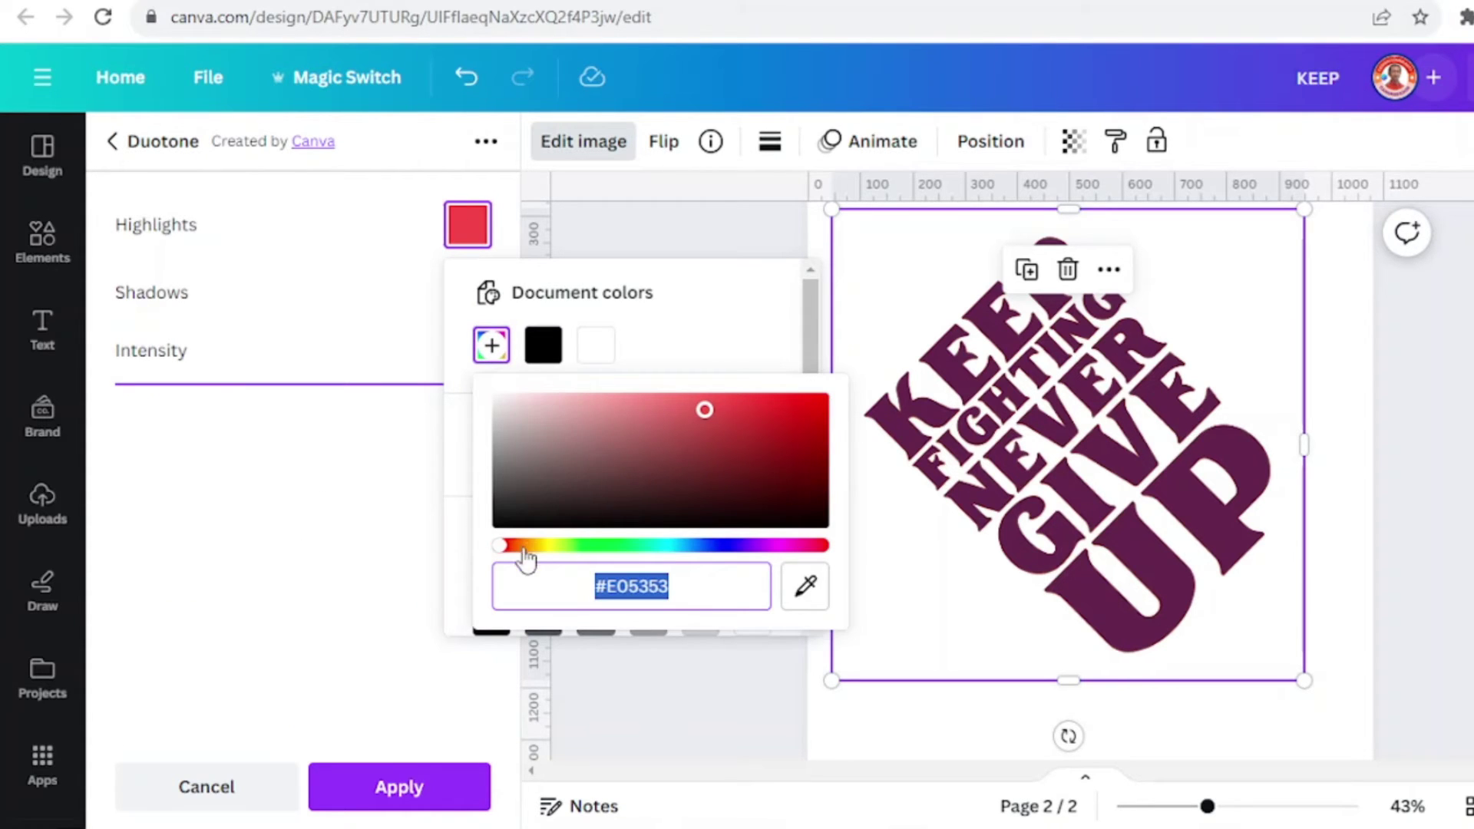
click(526, 546)
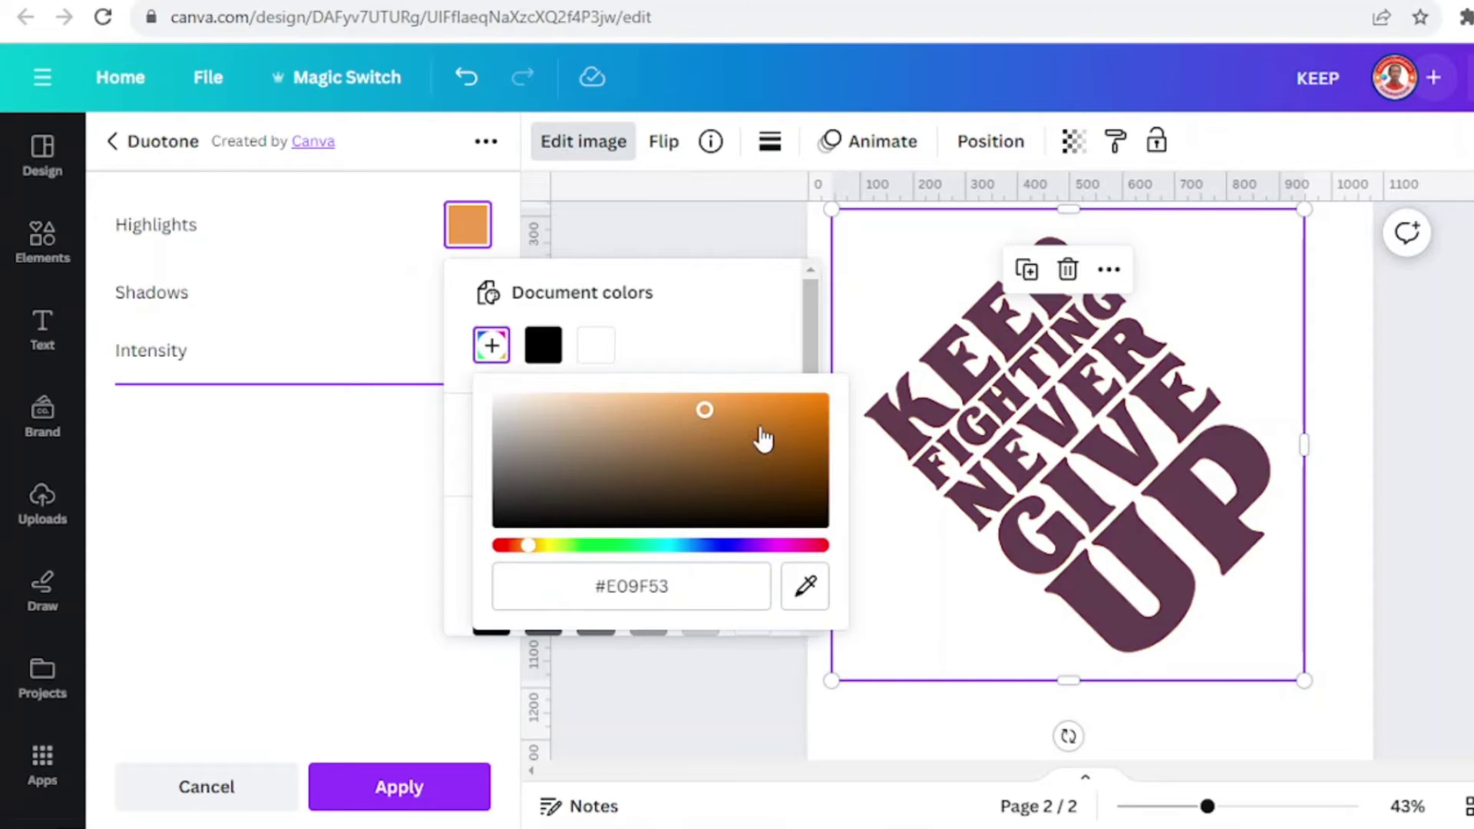
click(808, 407)
Set the duotone's shadows to #F77B00 by sampling the orange highlights swatch, and apply the effect.
click(469, 293)
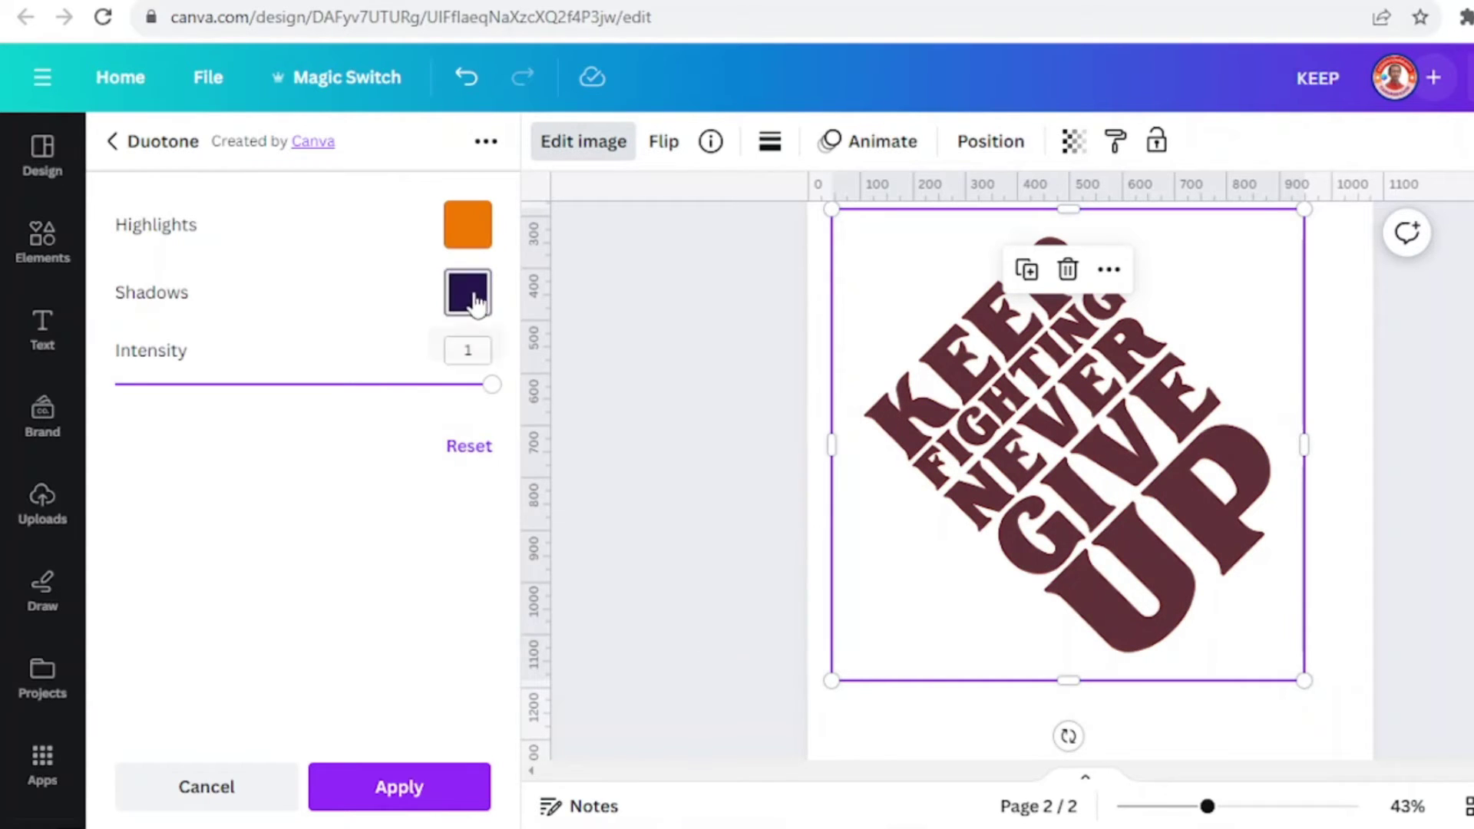
click(469, 293)
click(495, 421)
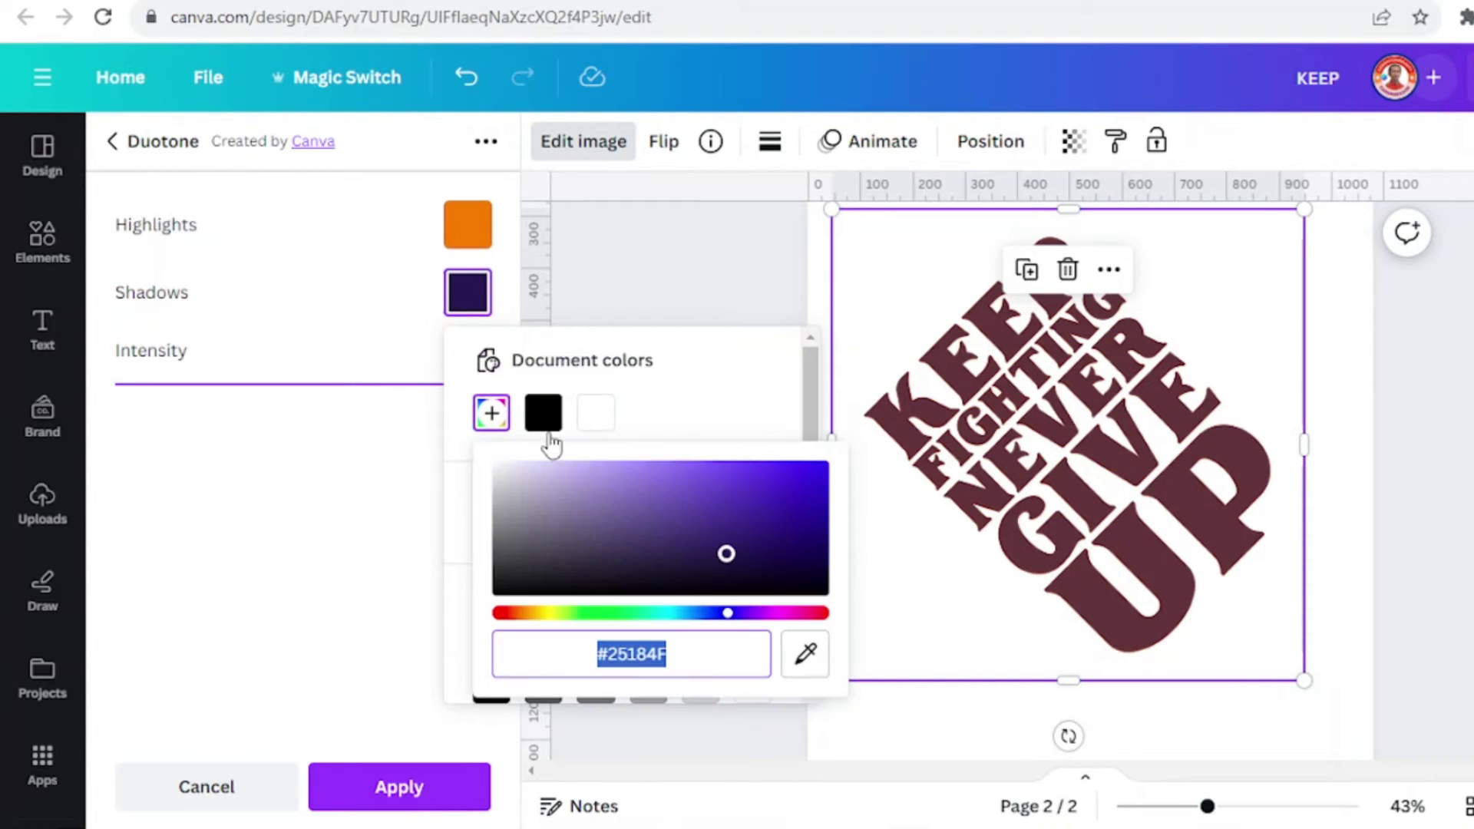
click(813, 680)
click(470, 222)
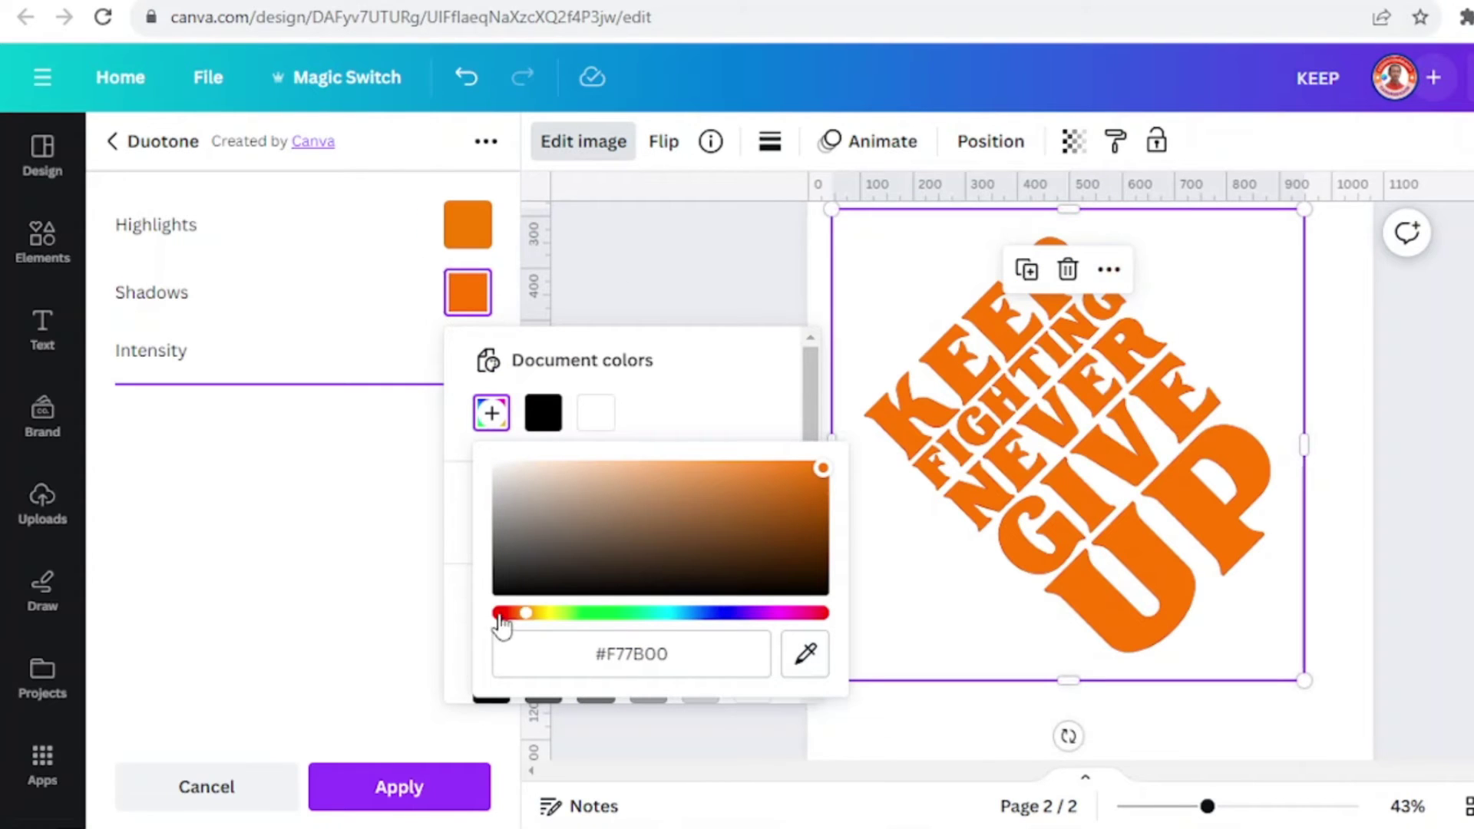
click(396, 795)
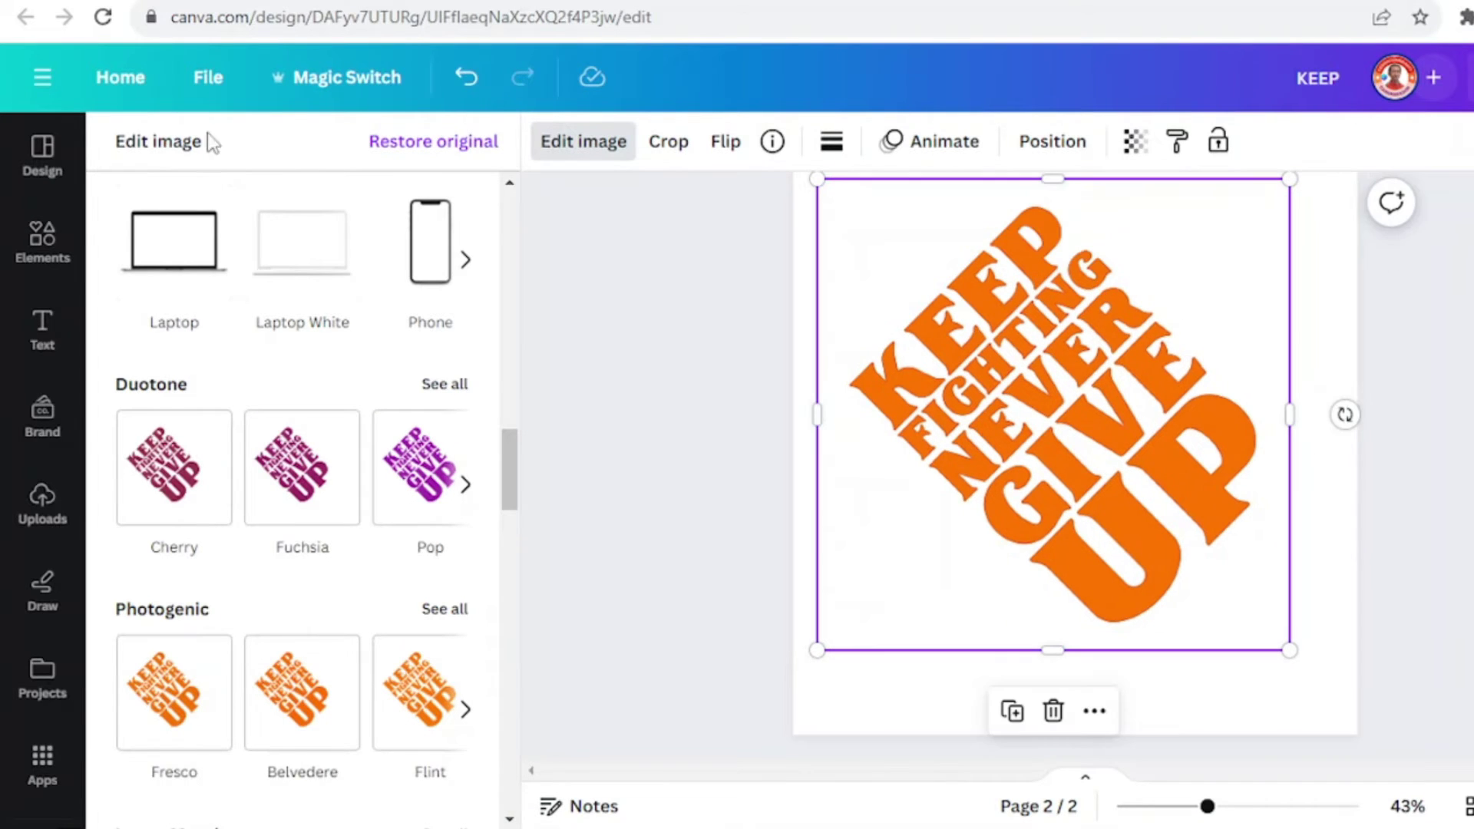
Show the rulers and place three horizontal guides that split the lettering into four bands of similar height.
click(210, 81)
mouse_move(312, 389)
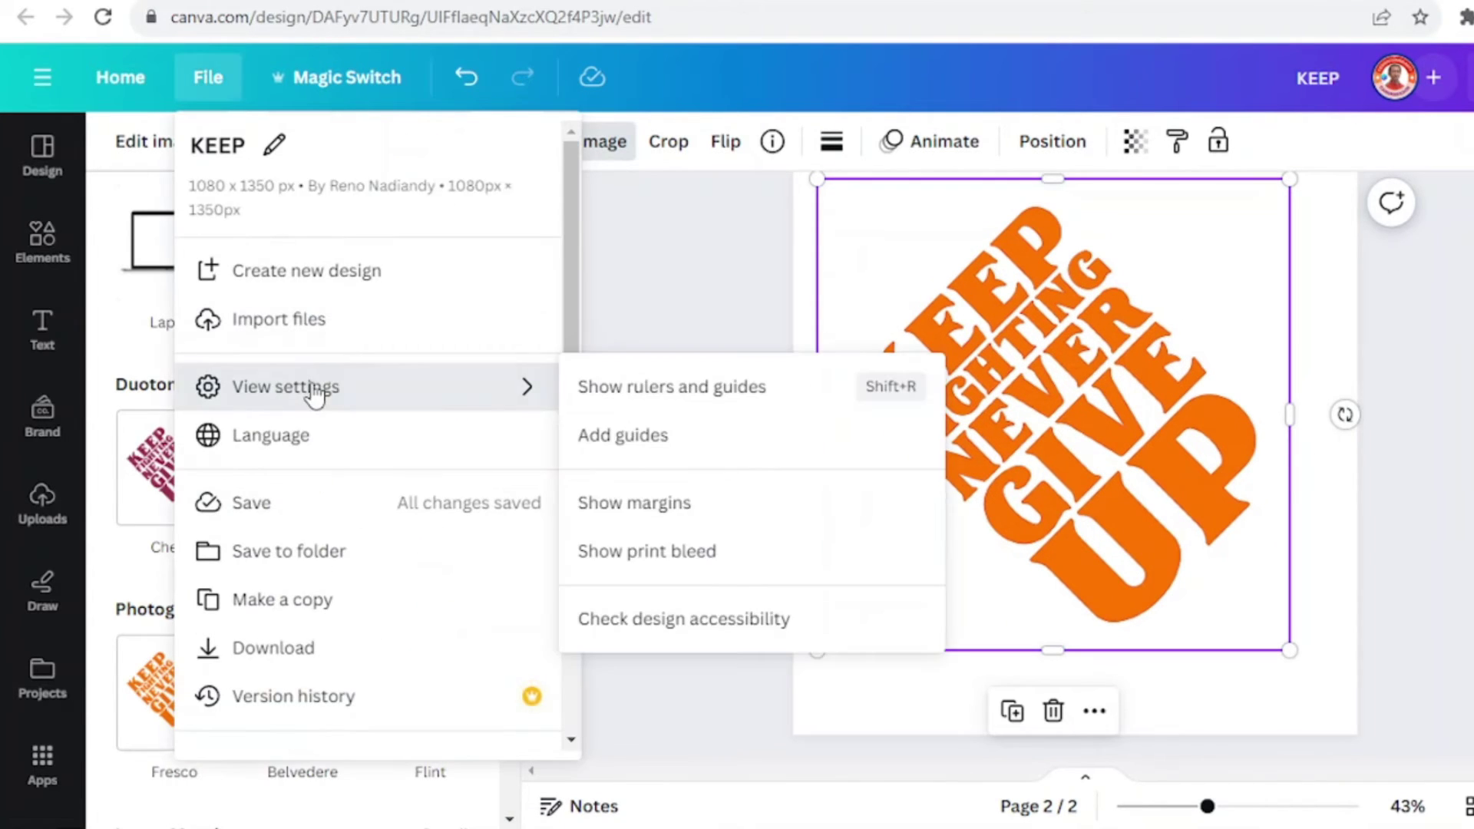
click(697, 399)
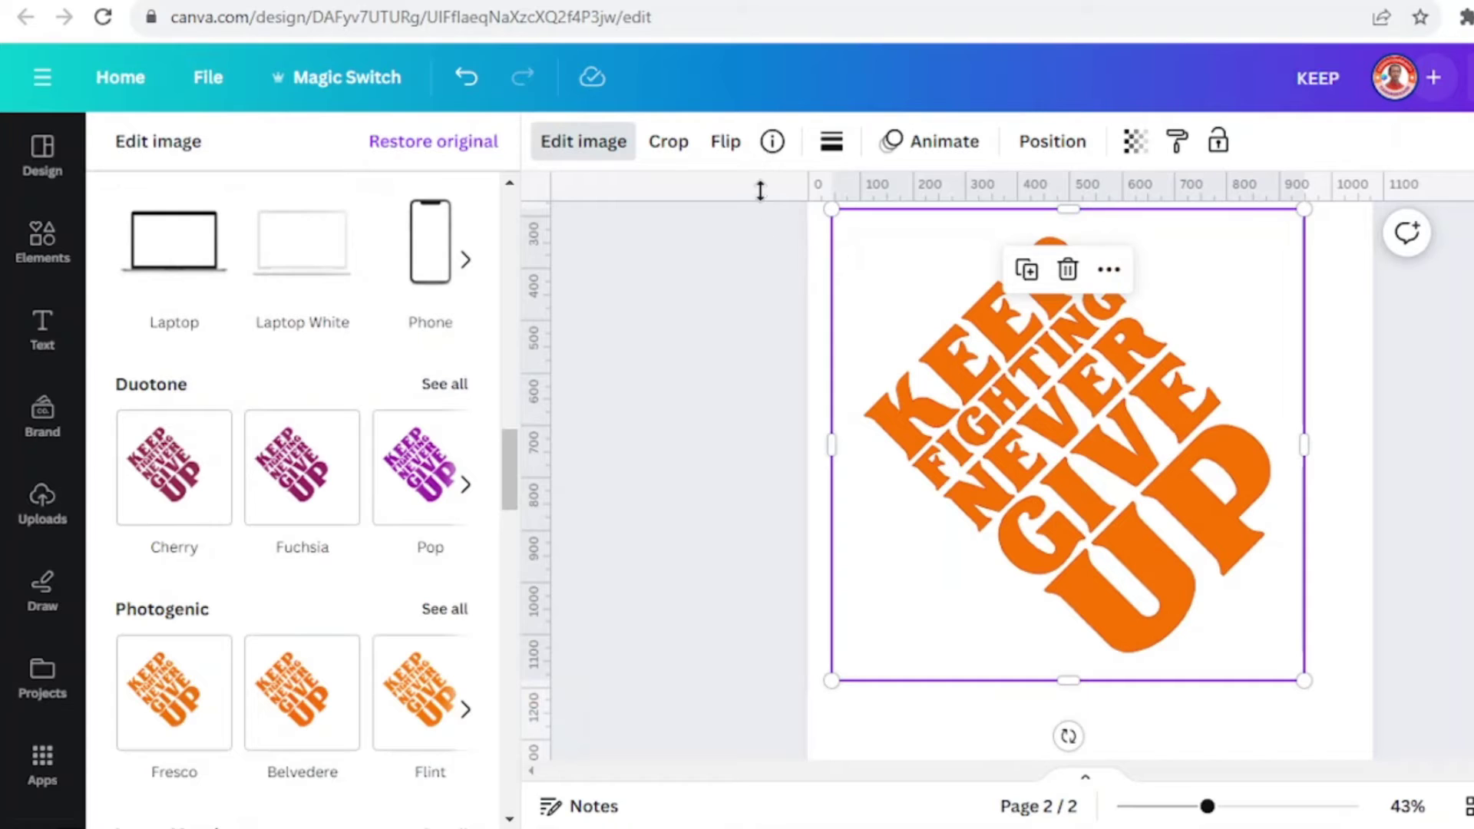
drag(752, 199, 767, 330)
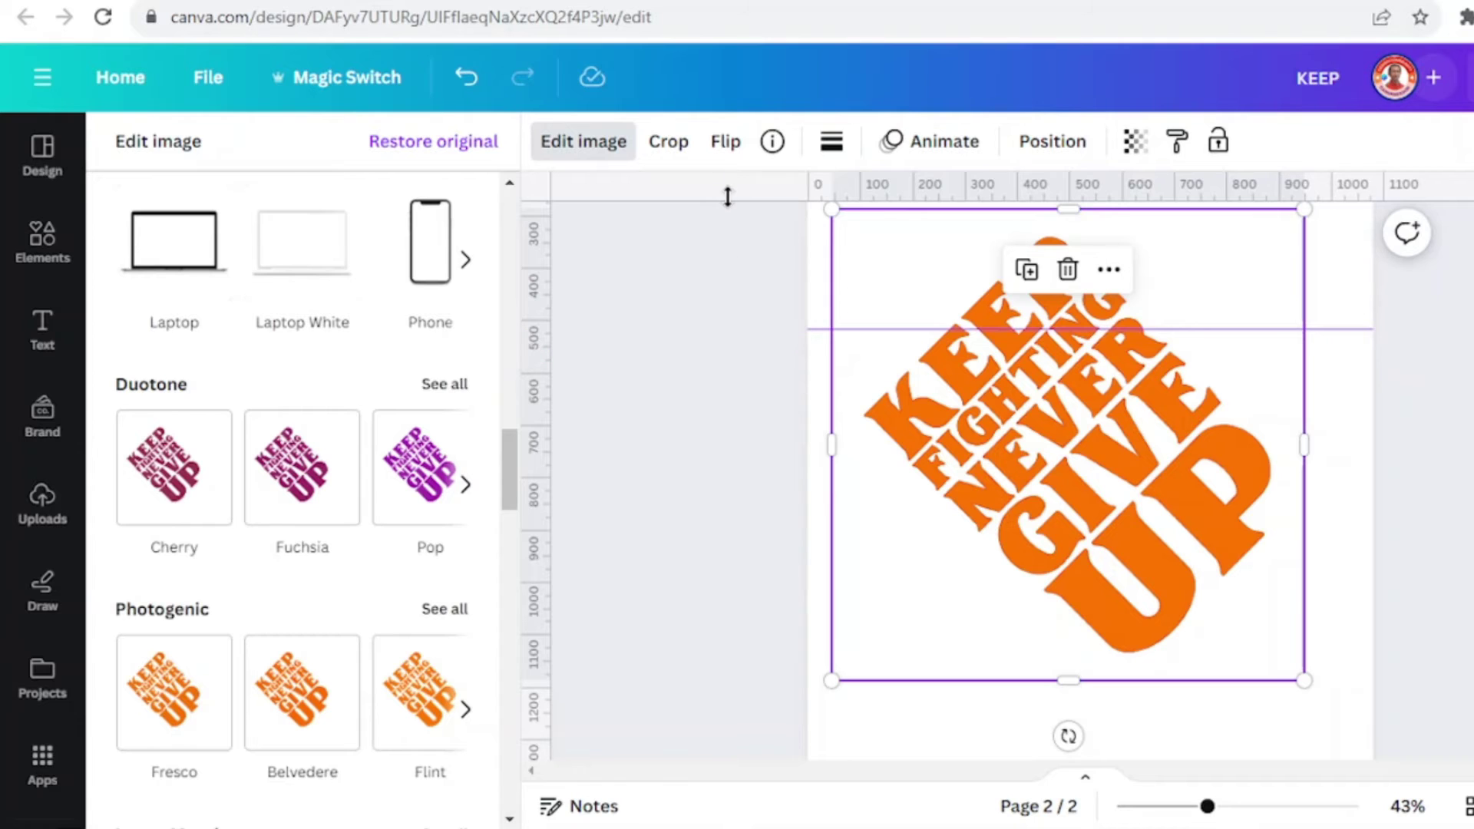
drag(728, 198, 754, 425)
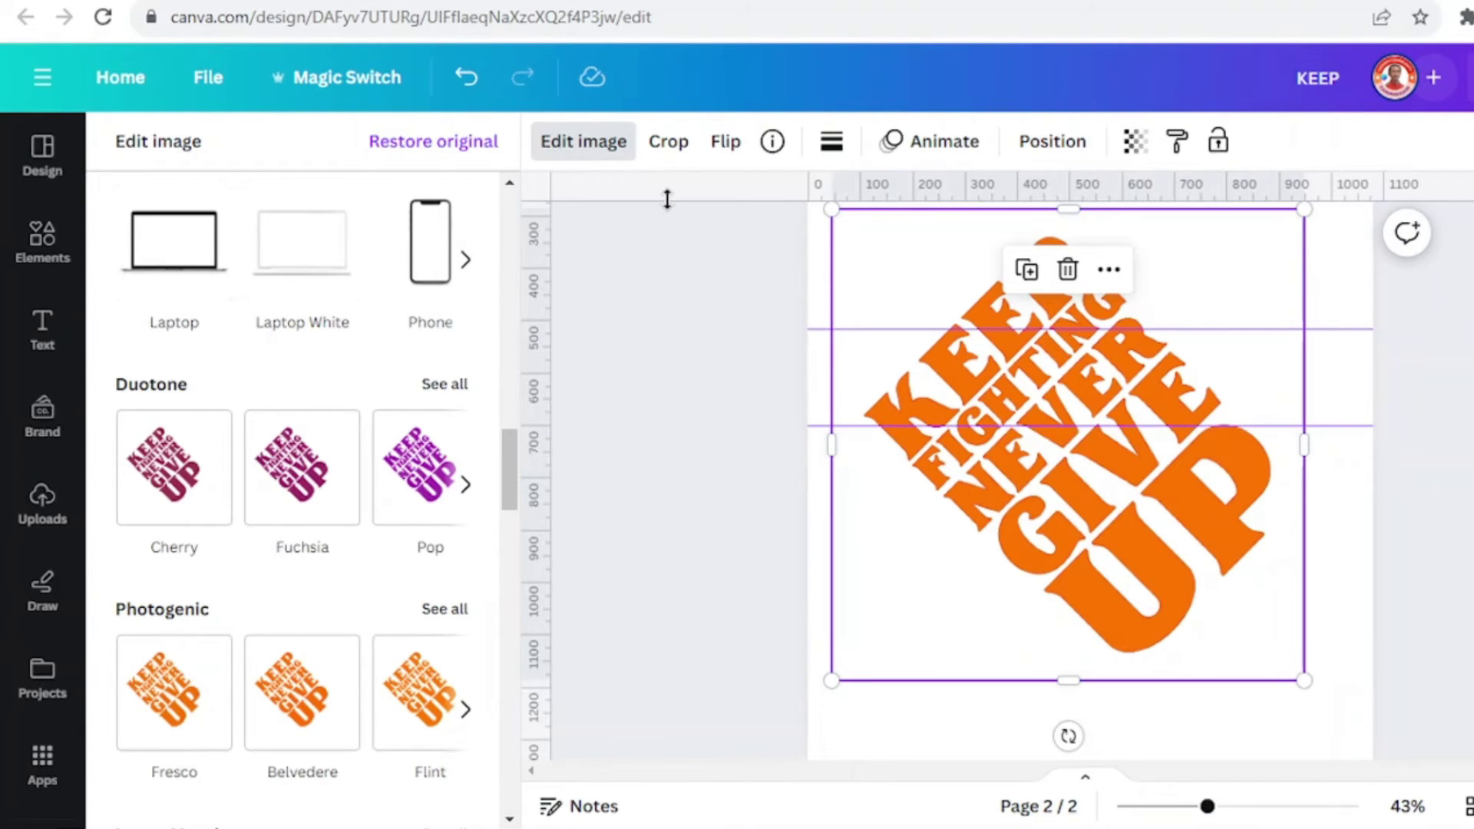
drag(667, 199, 784, 541)
drag(815, 425, 815, 432)
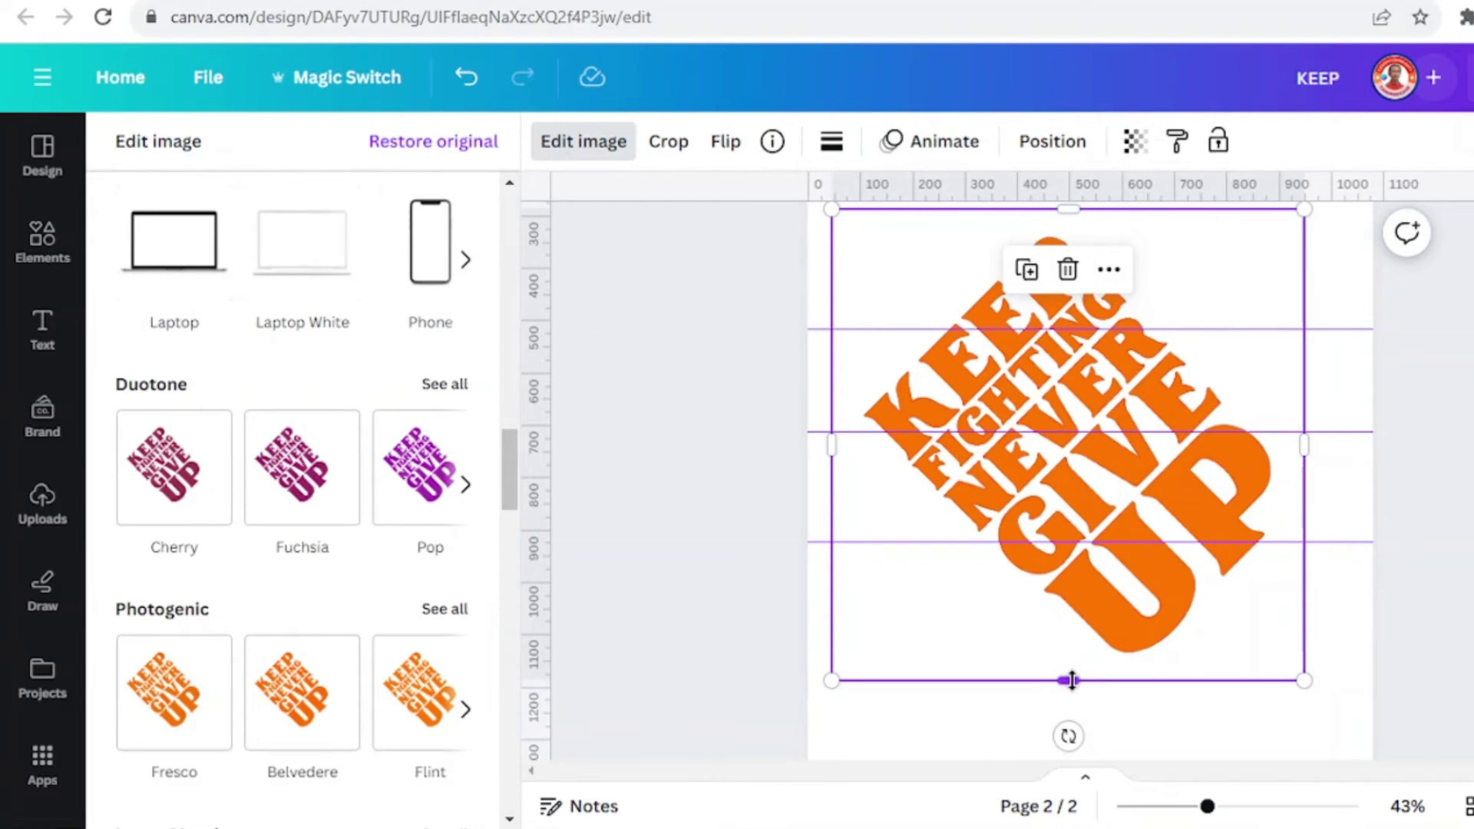
Crop the orange lettering from below to the uppermost guide, and move the red lettering layer beneath the green one.
drag(1072, 680, 1156, 330)
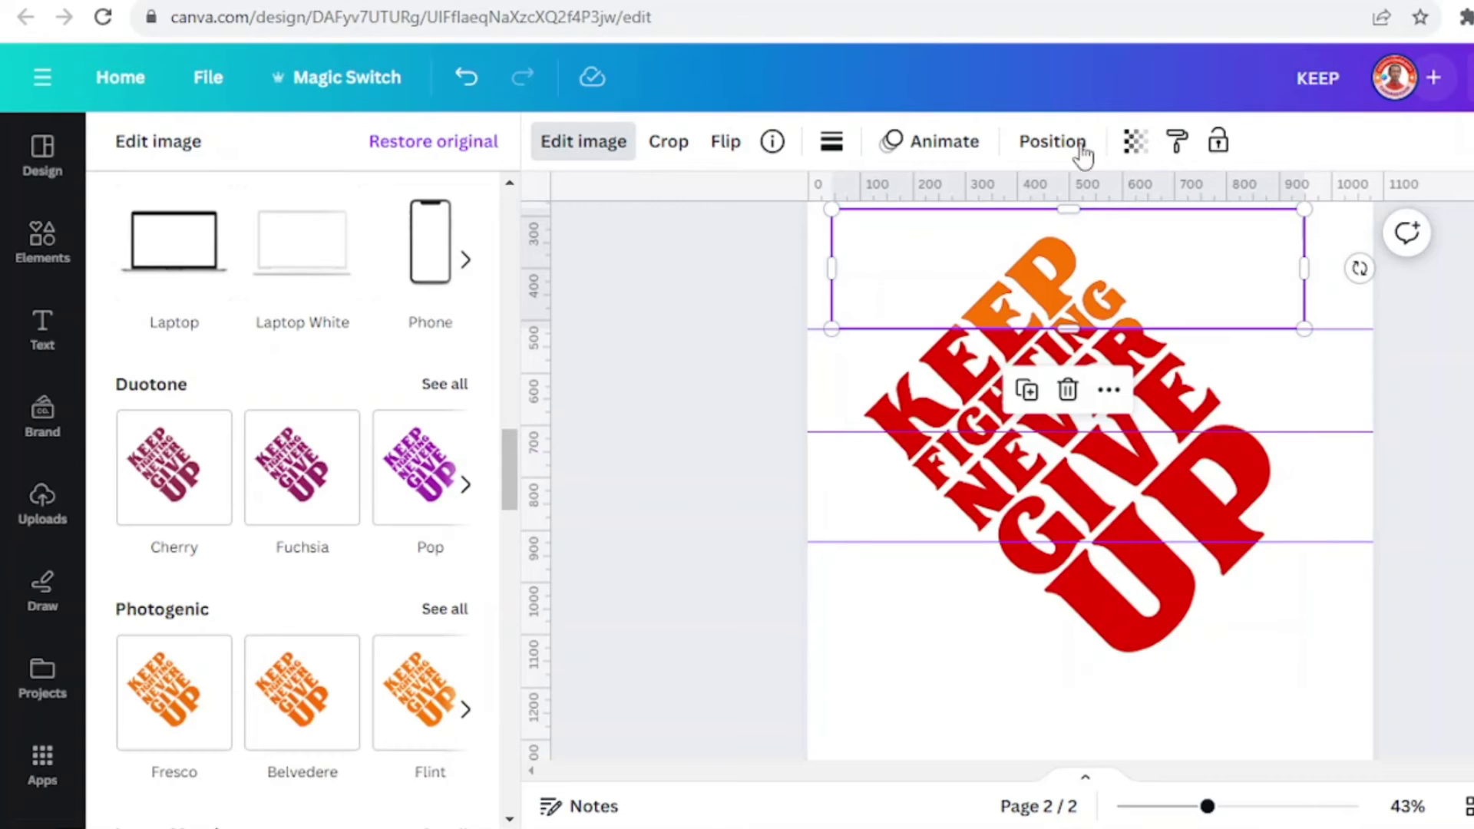
click(1041, 146)
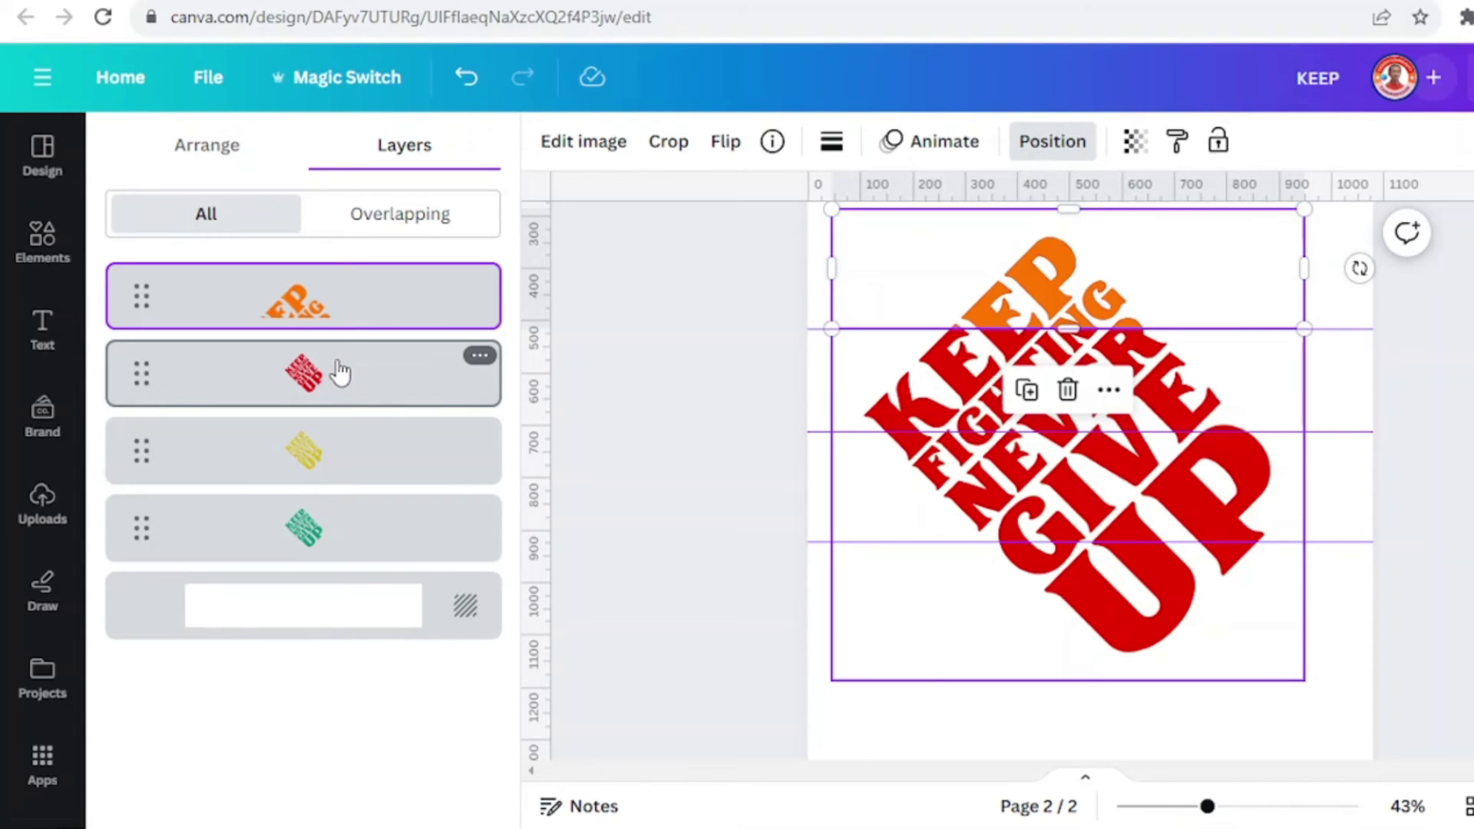
drag(340, 372, 339, 557)
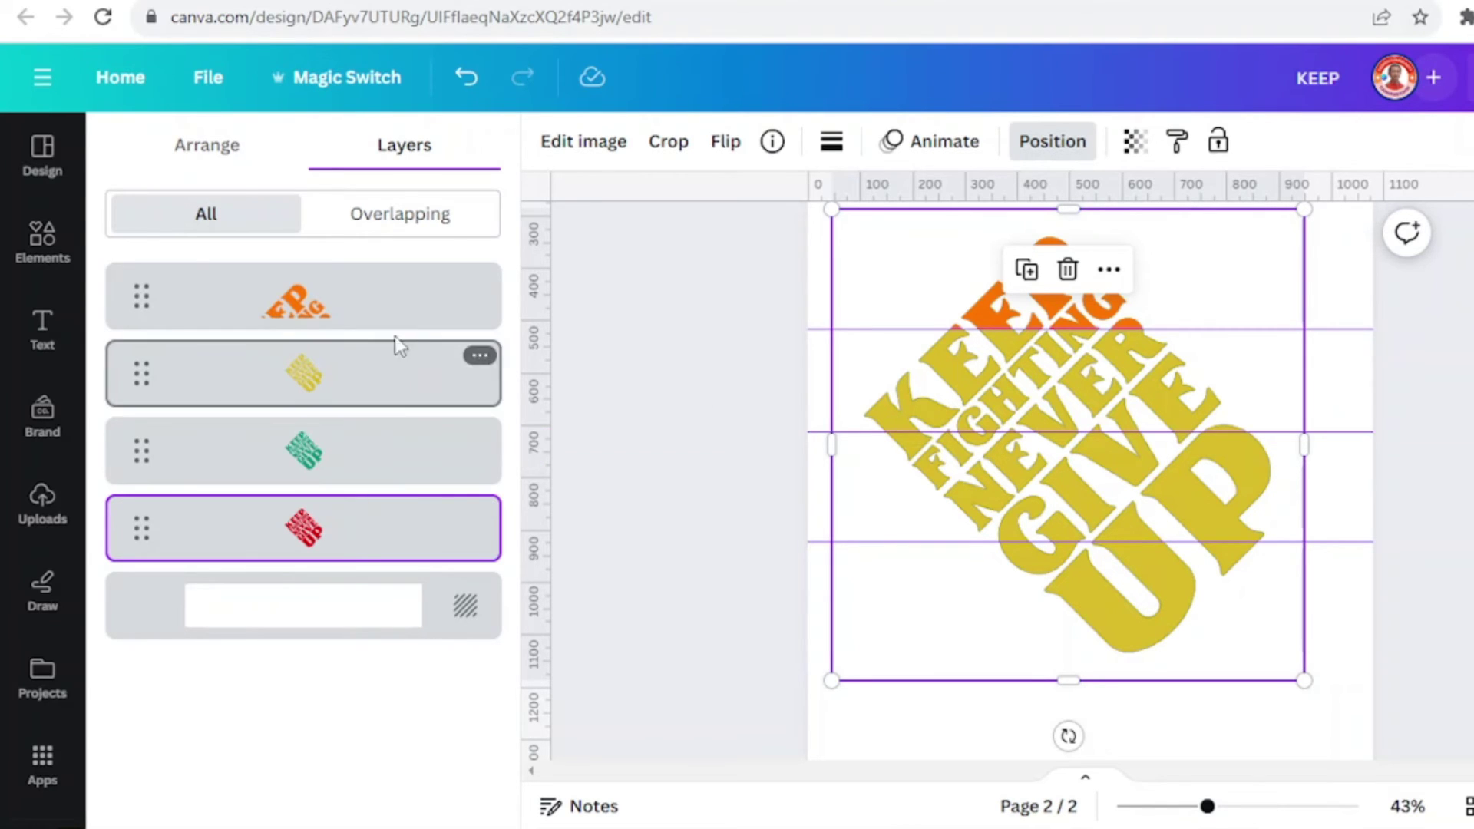
Crop the yellow lettering to the band between the first and second horizontal guides.
click(376, 386)
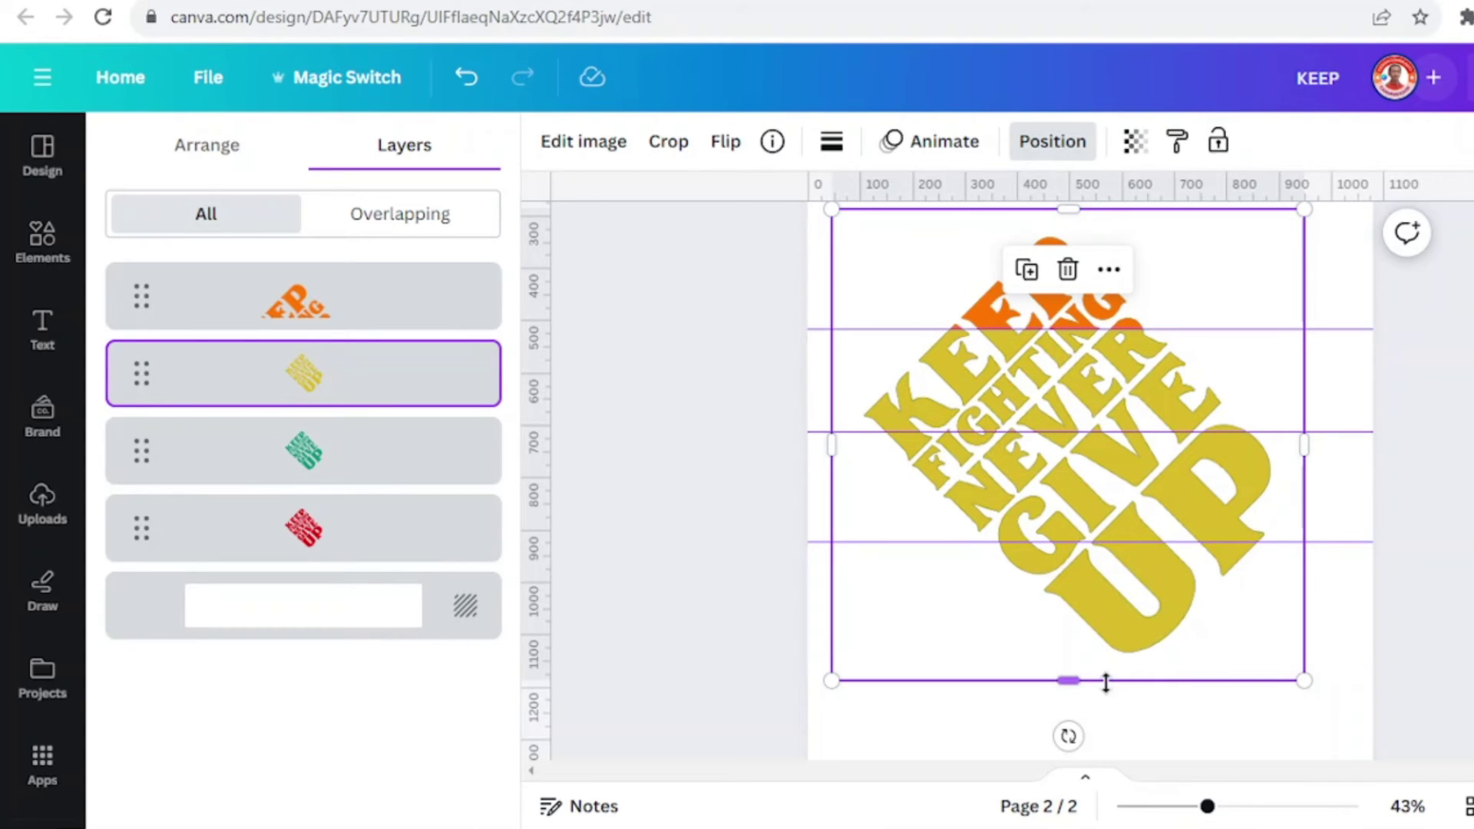
drag(1102, 685, 1145, 432)
drag(1068, 208, 1116, 360)
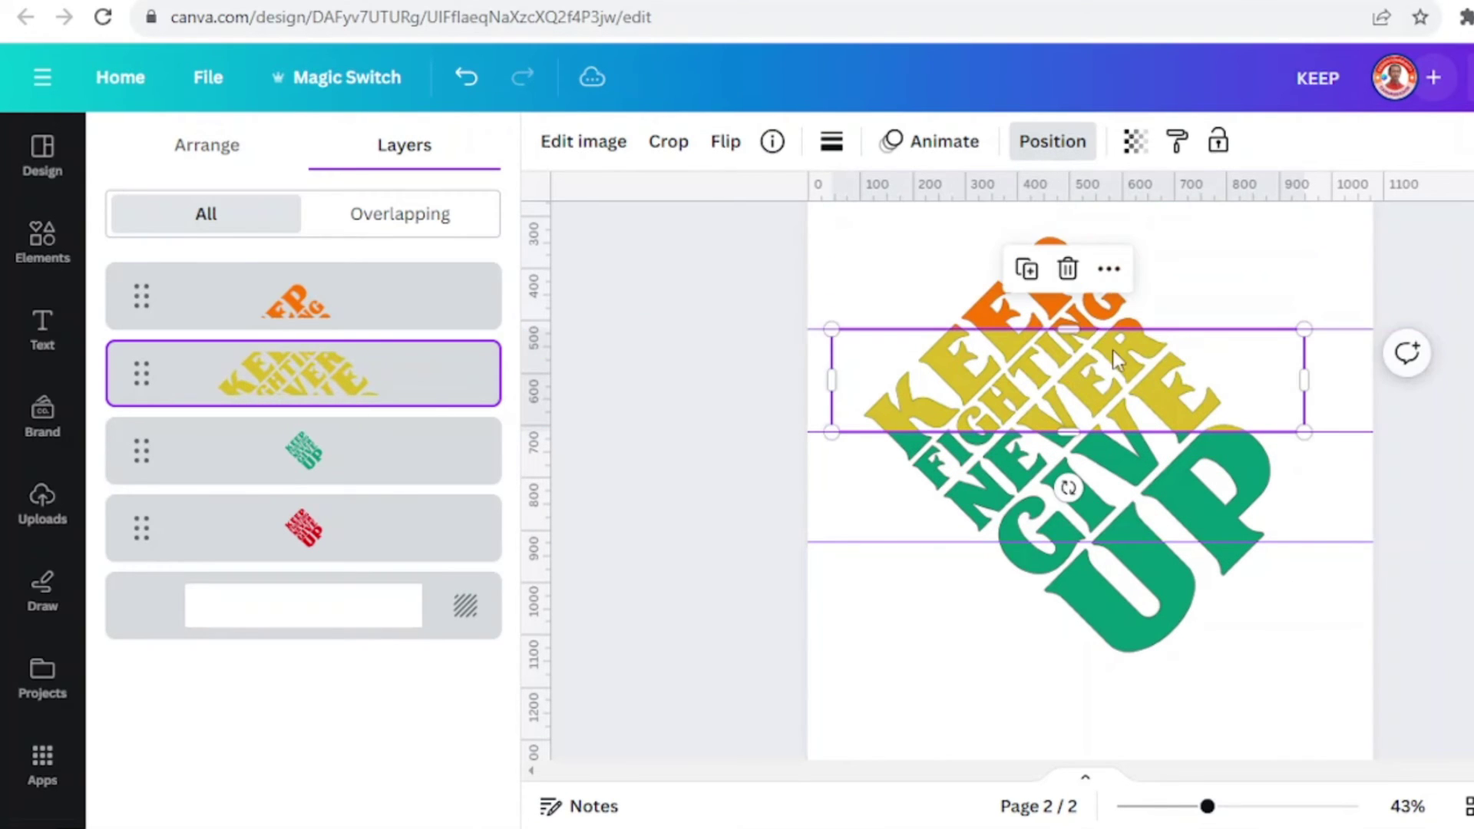
Crop the green lettering to the band between the second and third horizontal guides, and select the red lettering.
click(1179, 629)
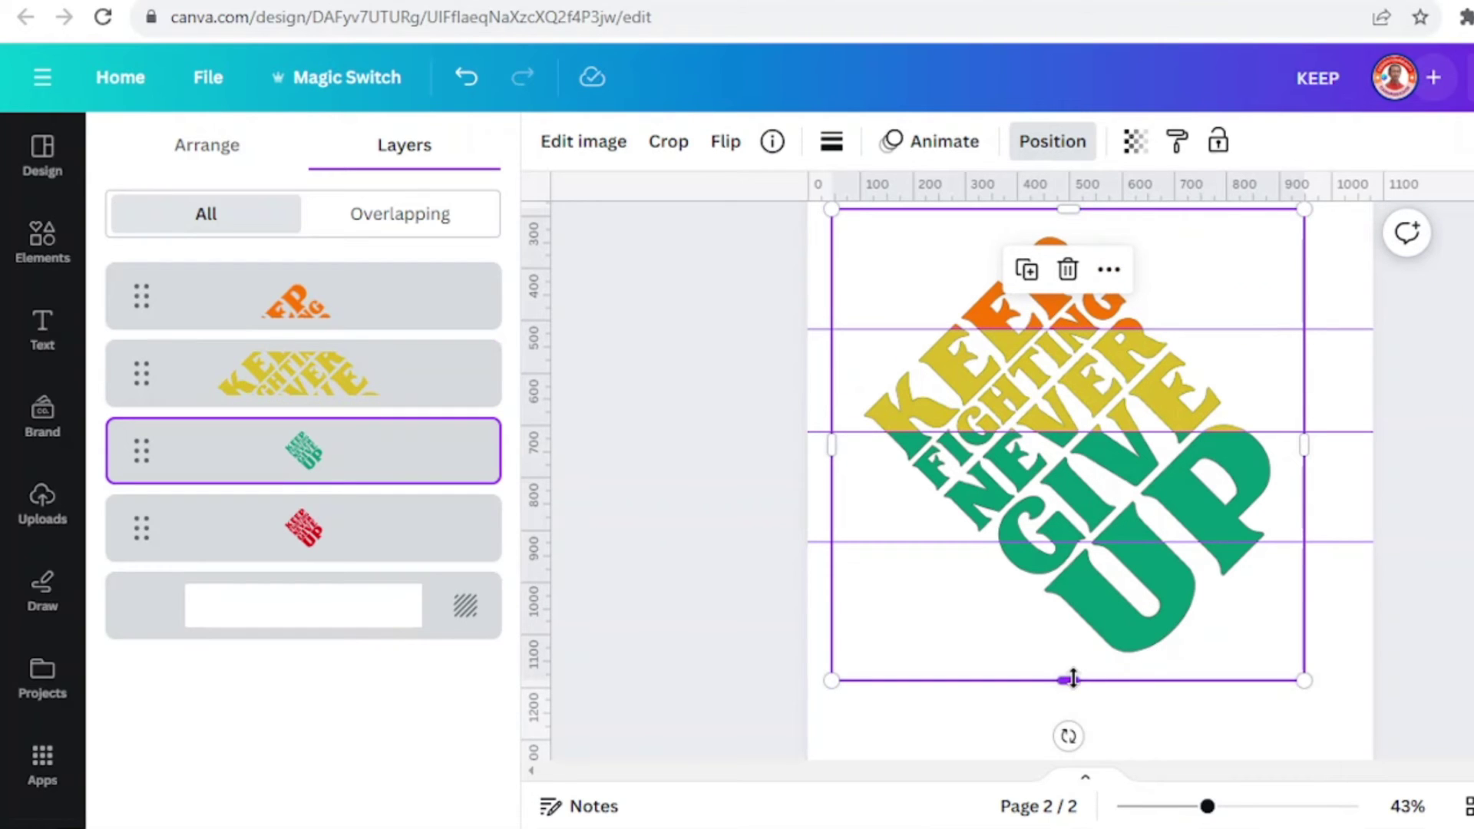
drag(1073, 678, 1105, 541)
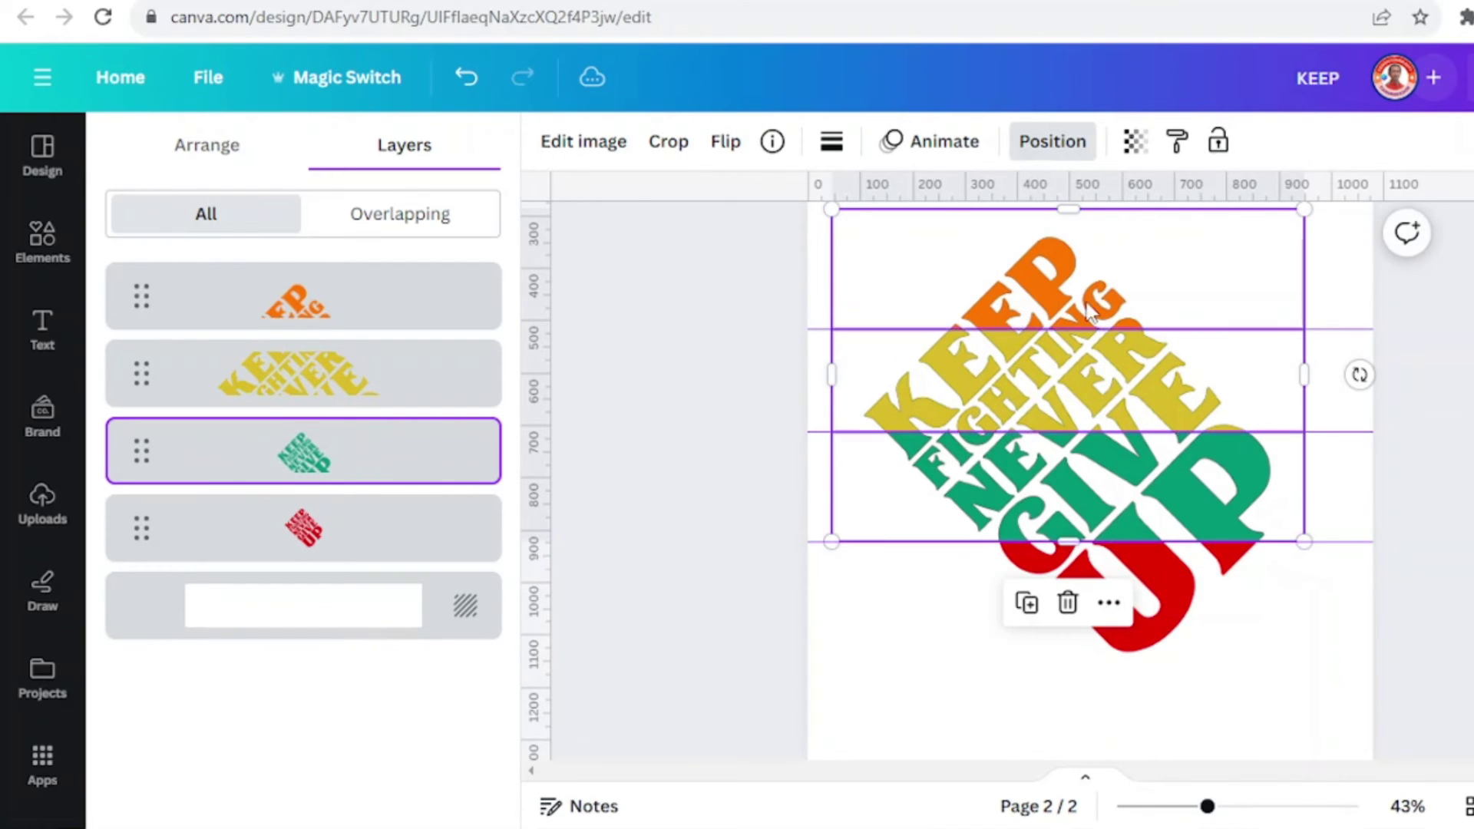
drag(1068, 210, 1133, 442)
click(1174, 646)
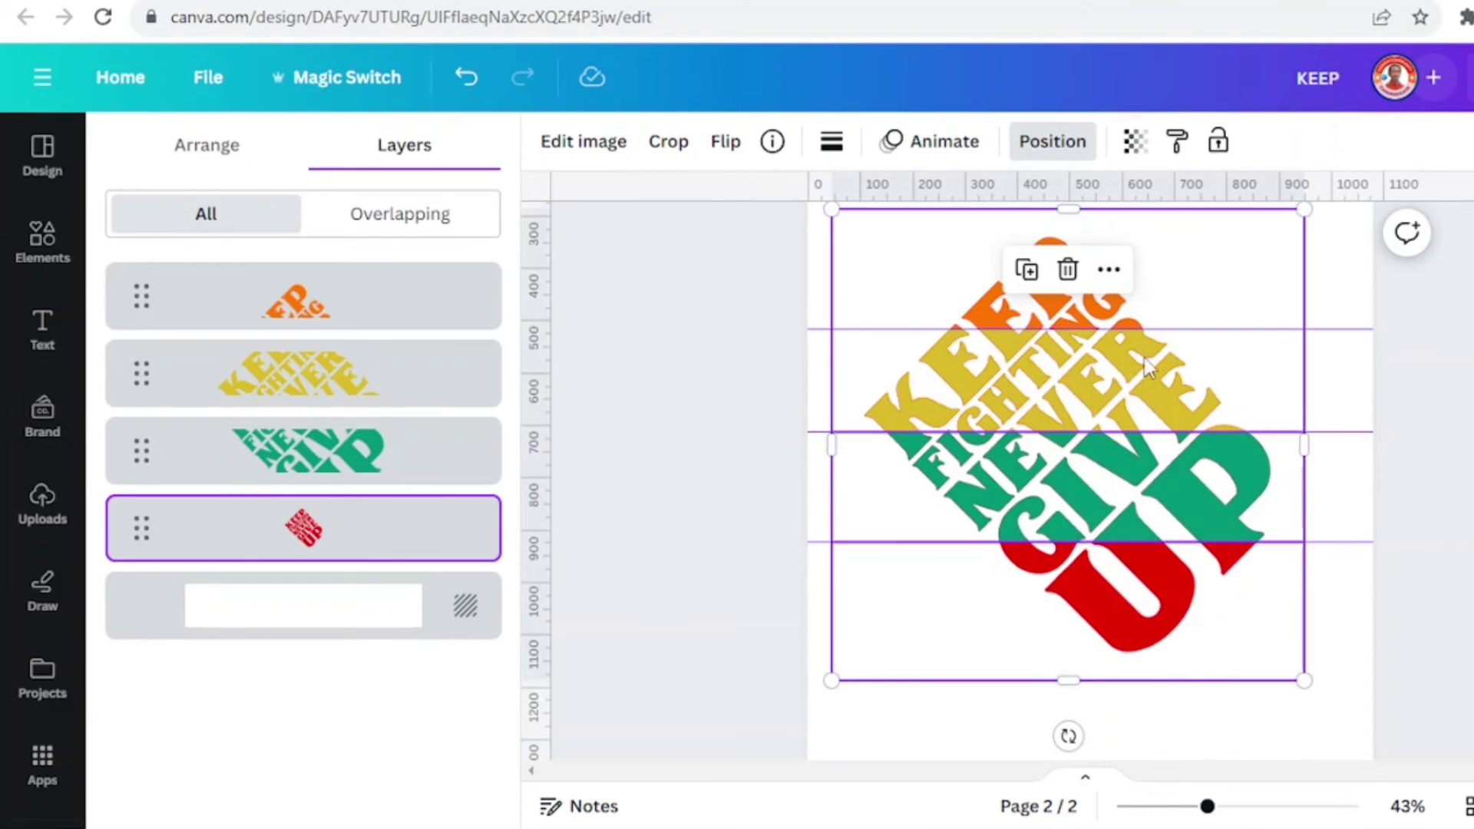
Crop the red lettering to the band below the lowest horizontal guide, and hide the rulers and guides.
drag(1078, 210, 1099, 539)
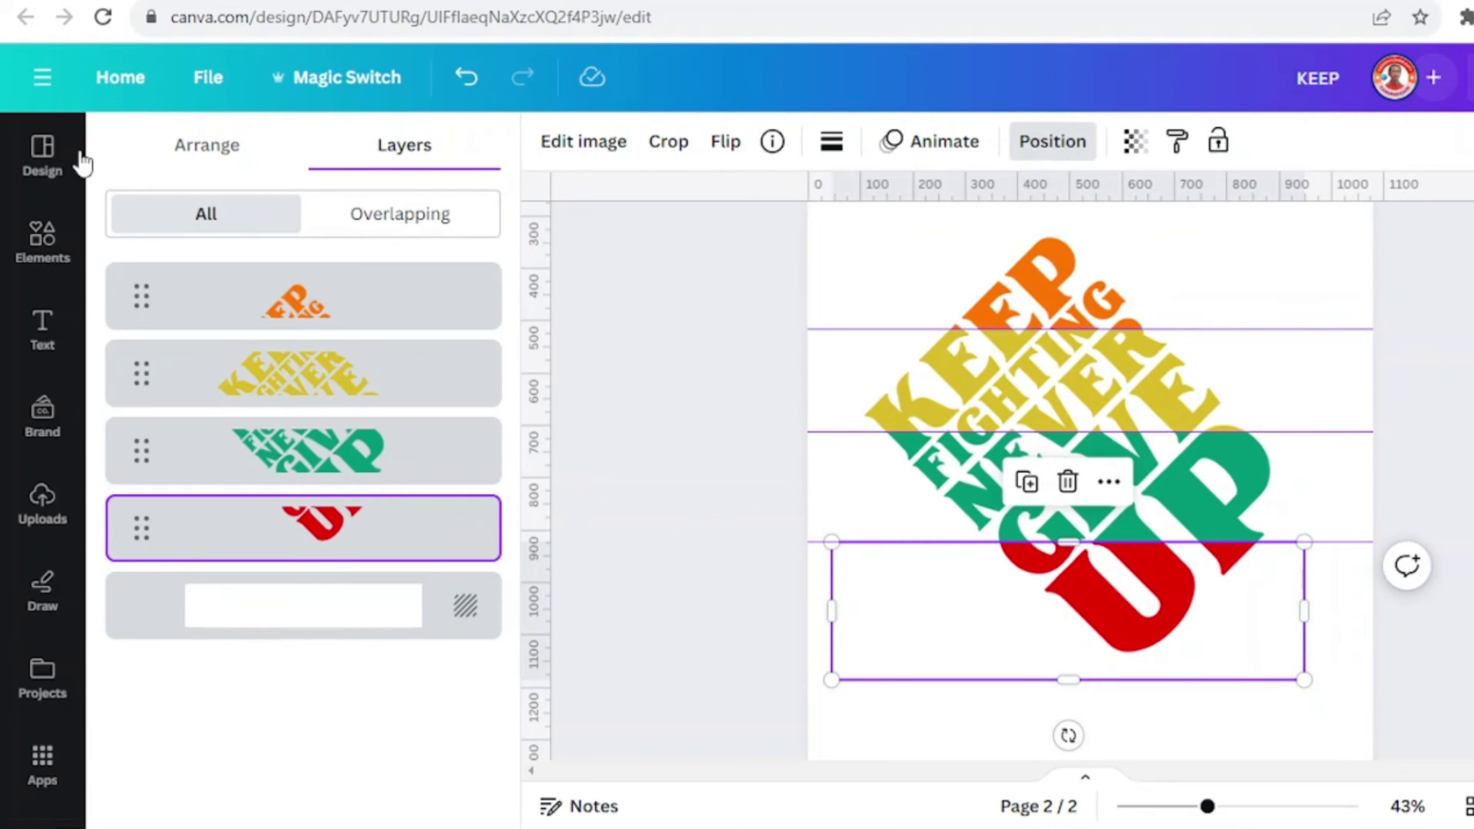
click(208, 80)
mouse_move(369, 397)
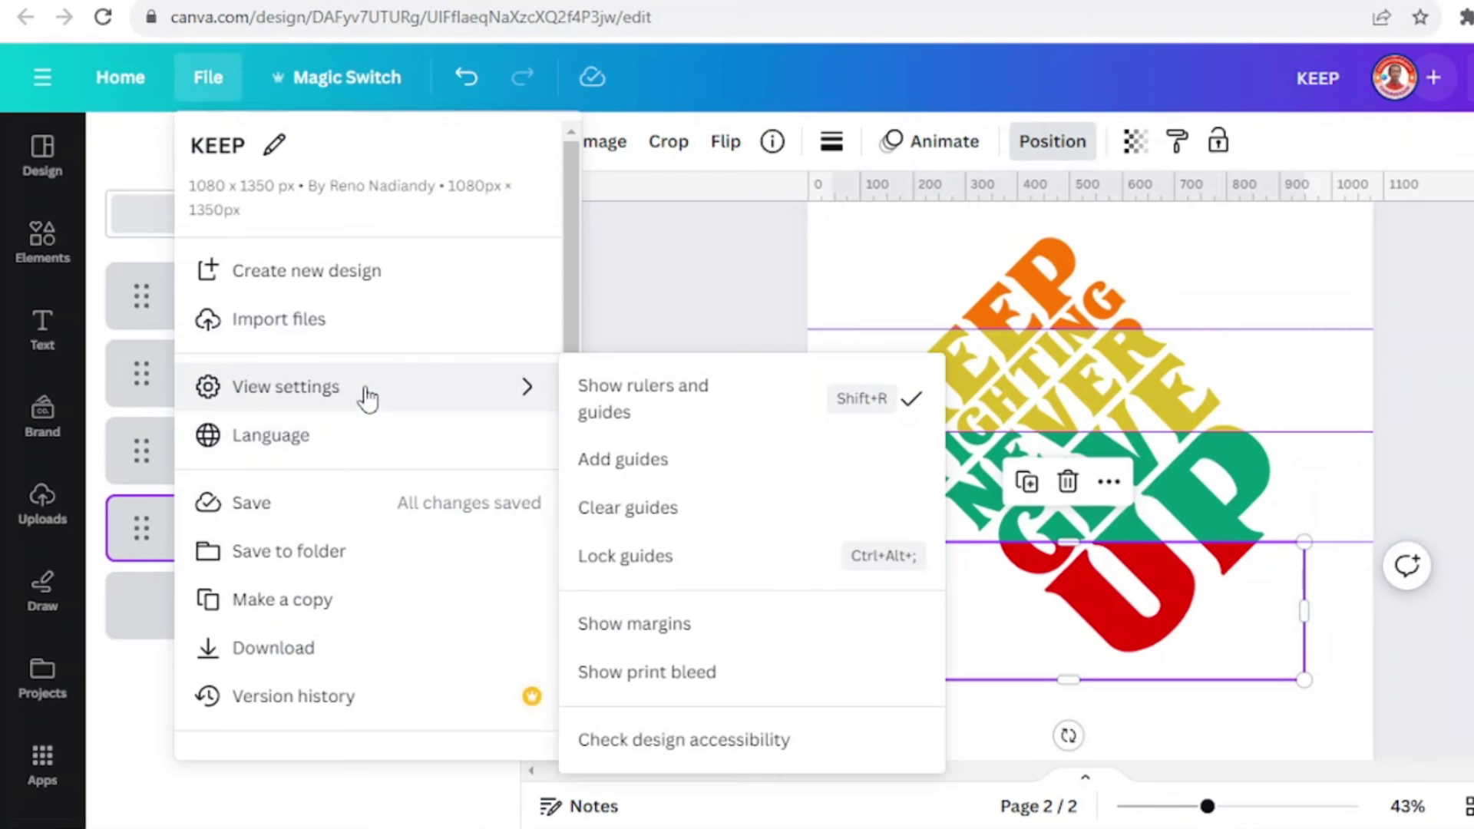
click(659, 398)
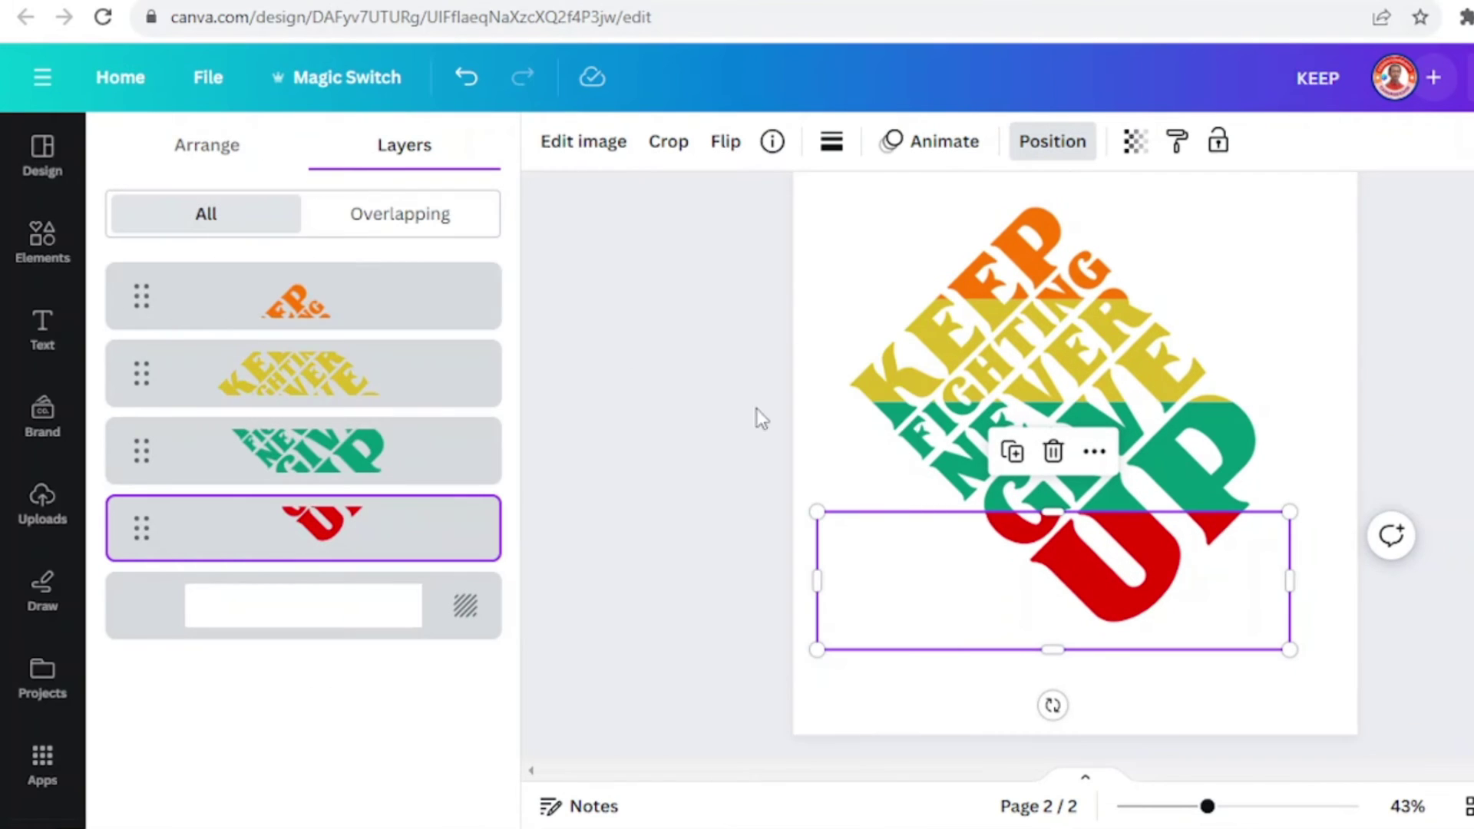
Trim the upper edges of the red, green and yellow bands slightly to leave thin gaps between the colored bands.
click(1253, 807)
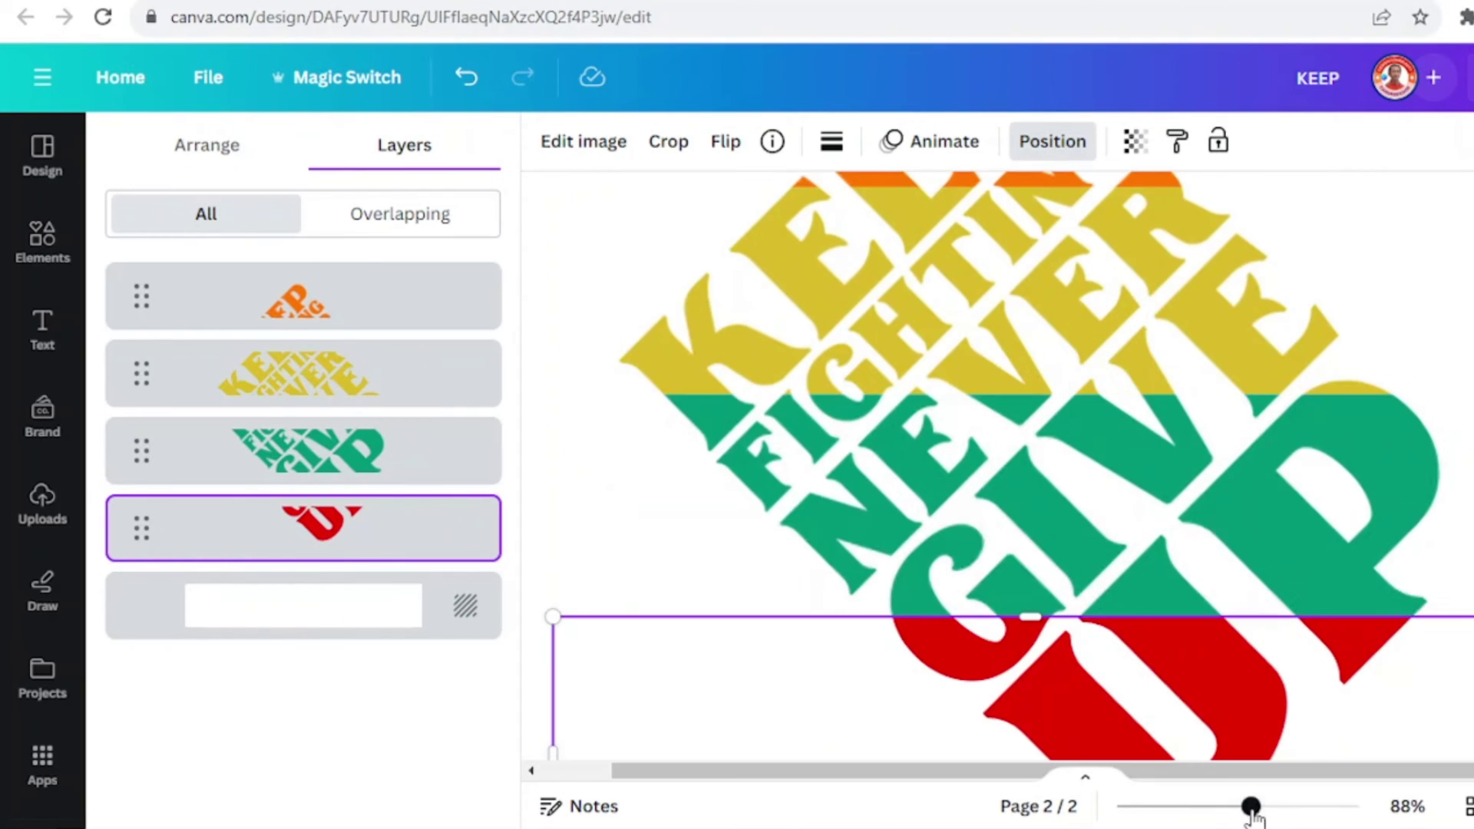
scroll(1264, 668, down, 2)
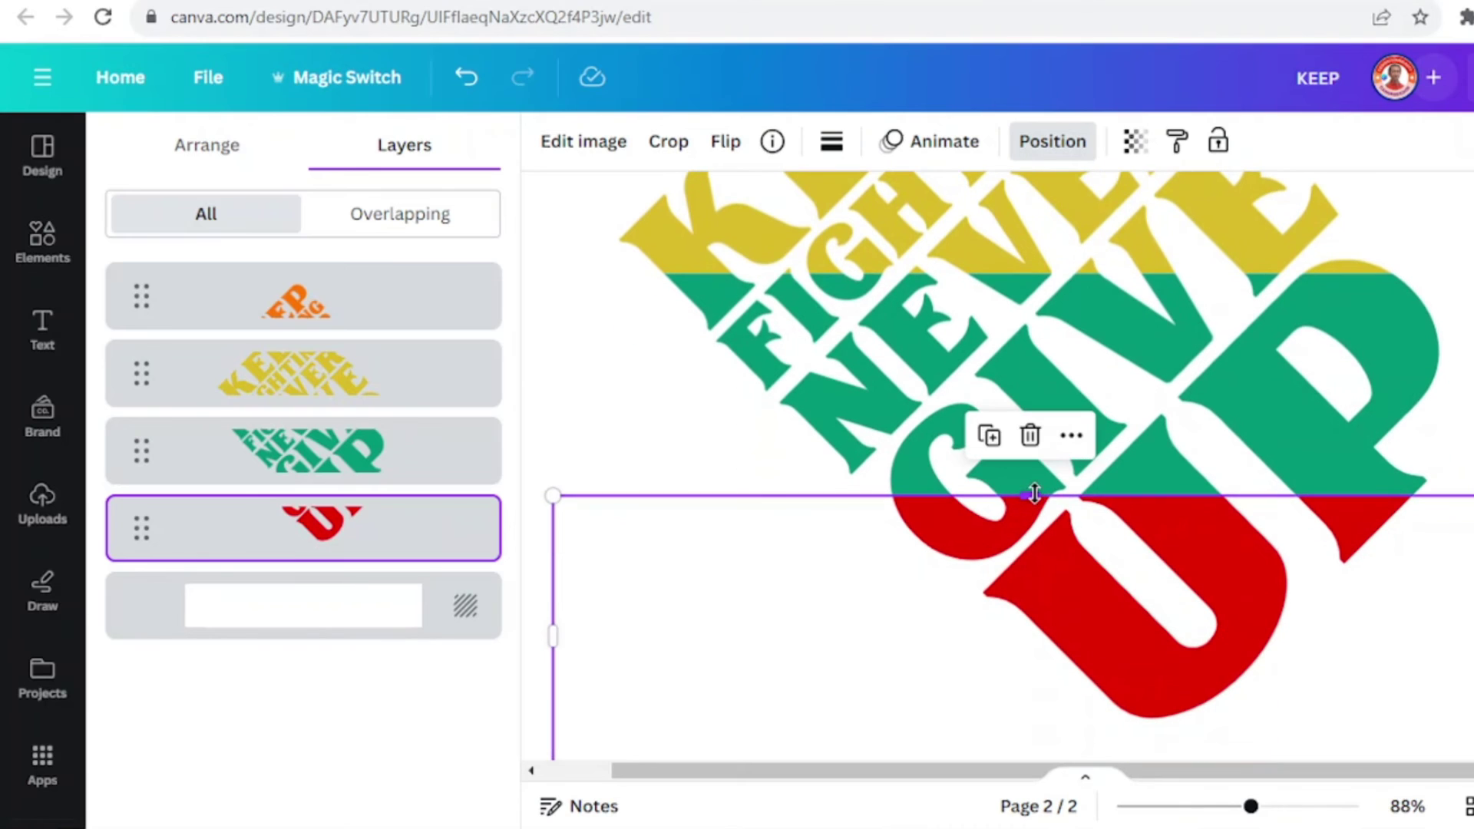
drag(1034, 494, 1033, 499)
click(1102, 386)
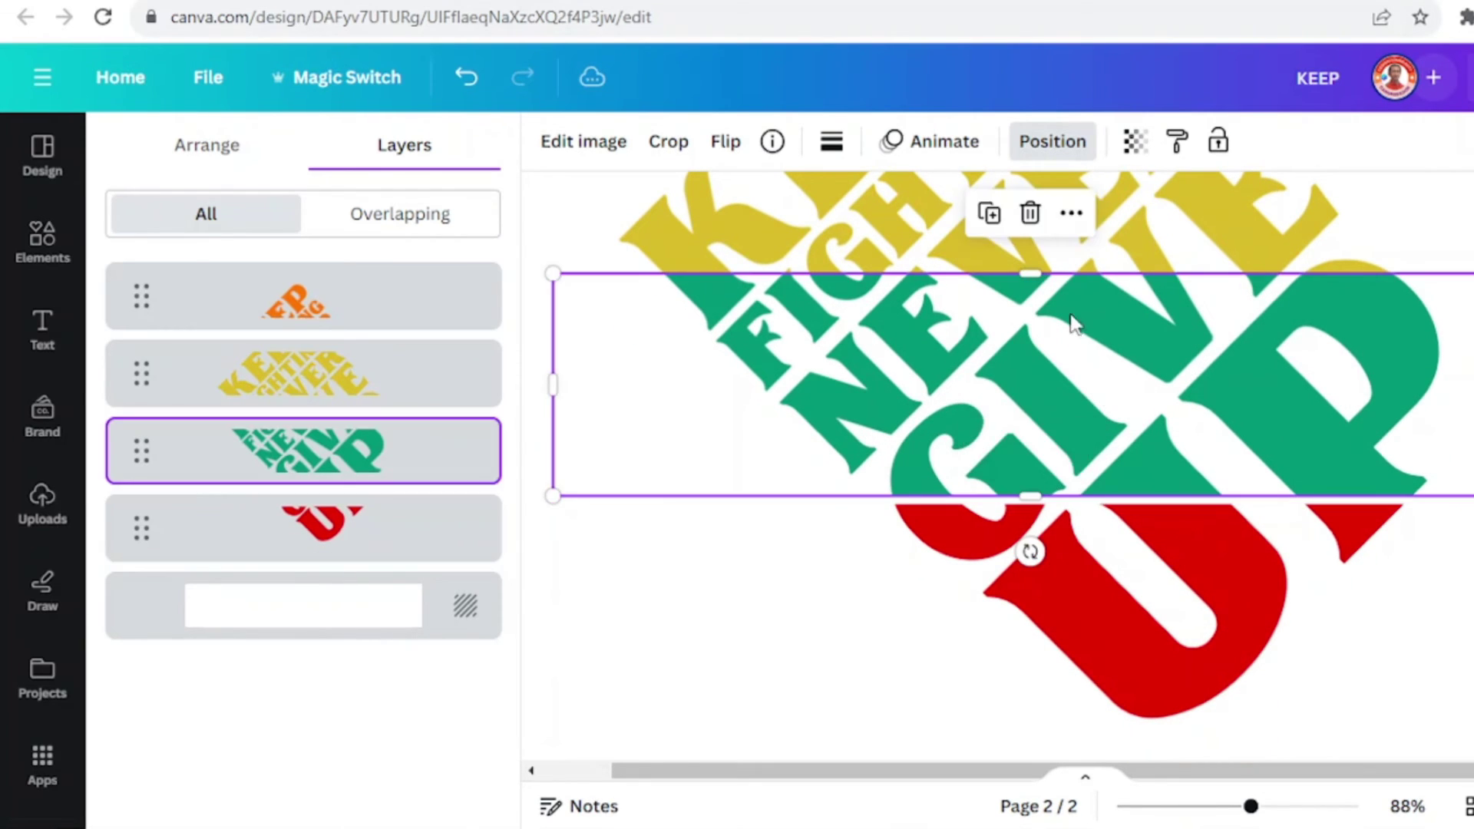
drag(1037, 279, 1038, 288)
scroll(1036, 287, up, 3)
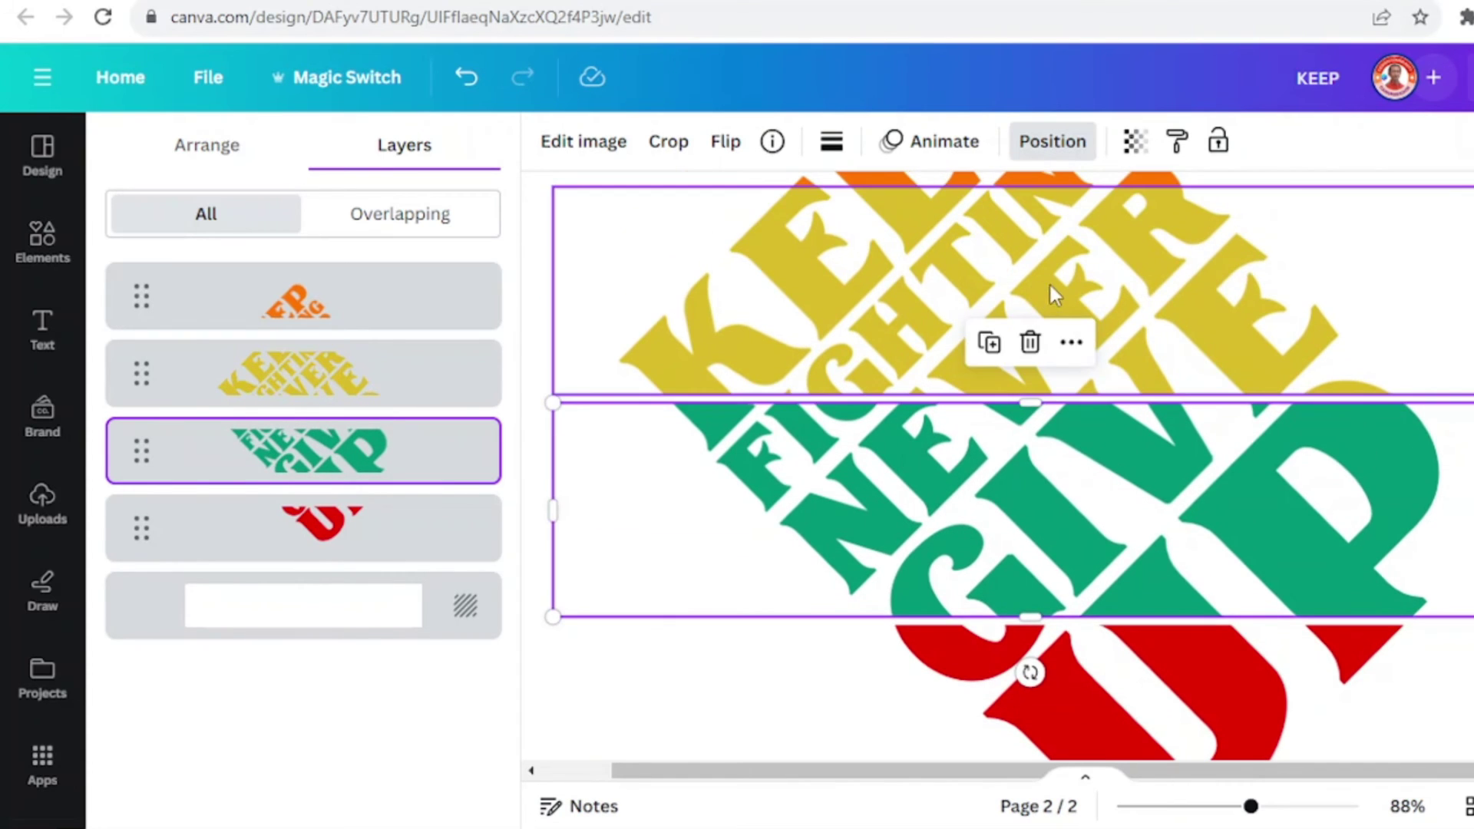
click(1042, 295)
drag(1037, 191, 1035, 198)
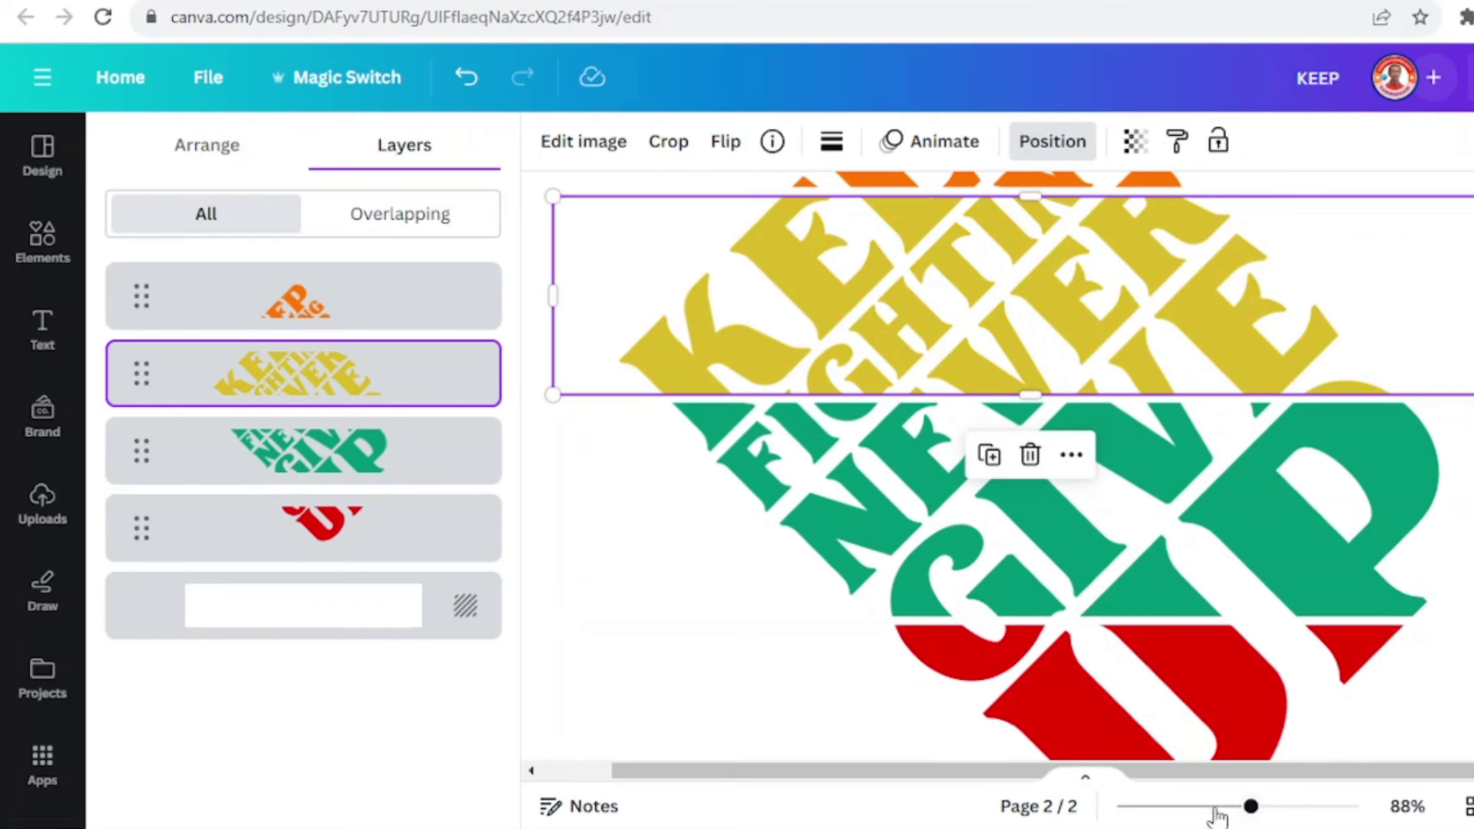
Select all four colored bands and rotate them together until the lettering reads horizontally.
drag(1218, 807, 1211, 806)
drag(1418, 696, 675, 181)
scroll(1199, 361, up, 2)
scroll(1195, 380, down, 1)
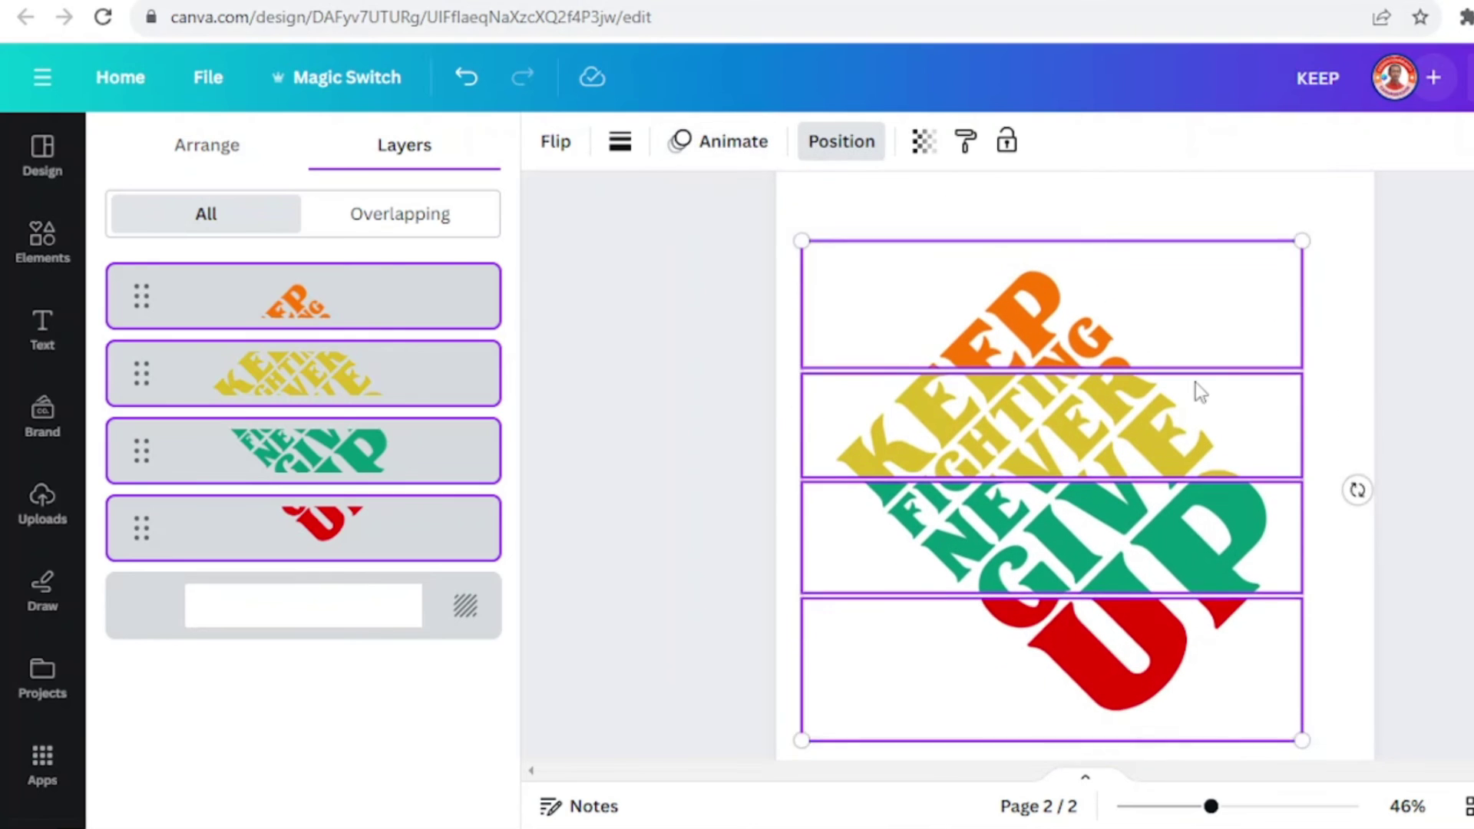
scroll(1195, 381, down, 1)
drag(1357, 415, 1220, 587)
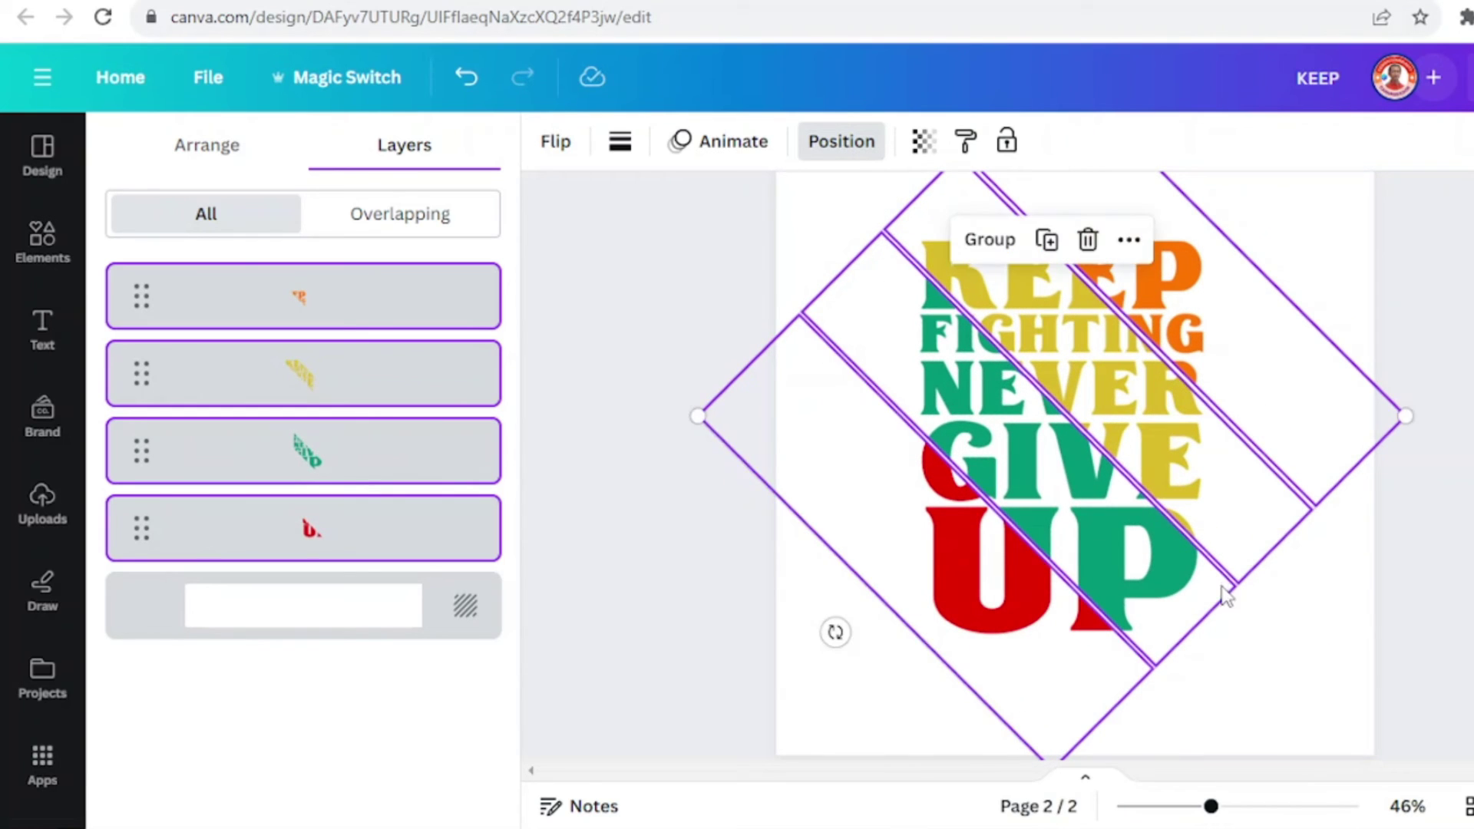
click(1316, 682)
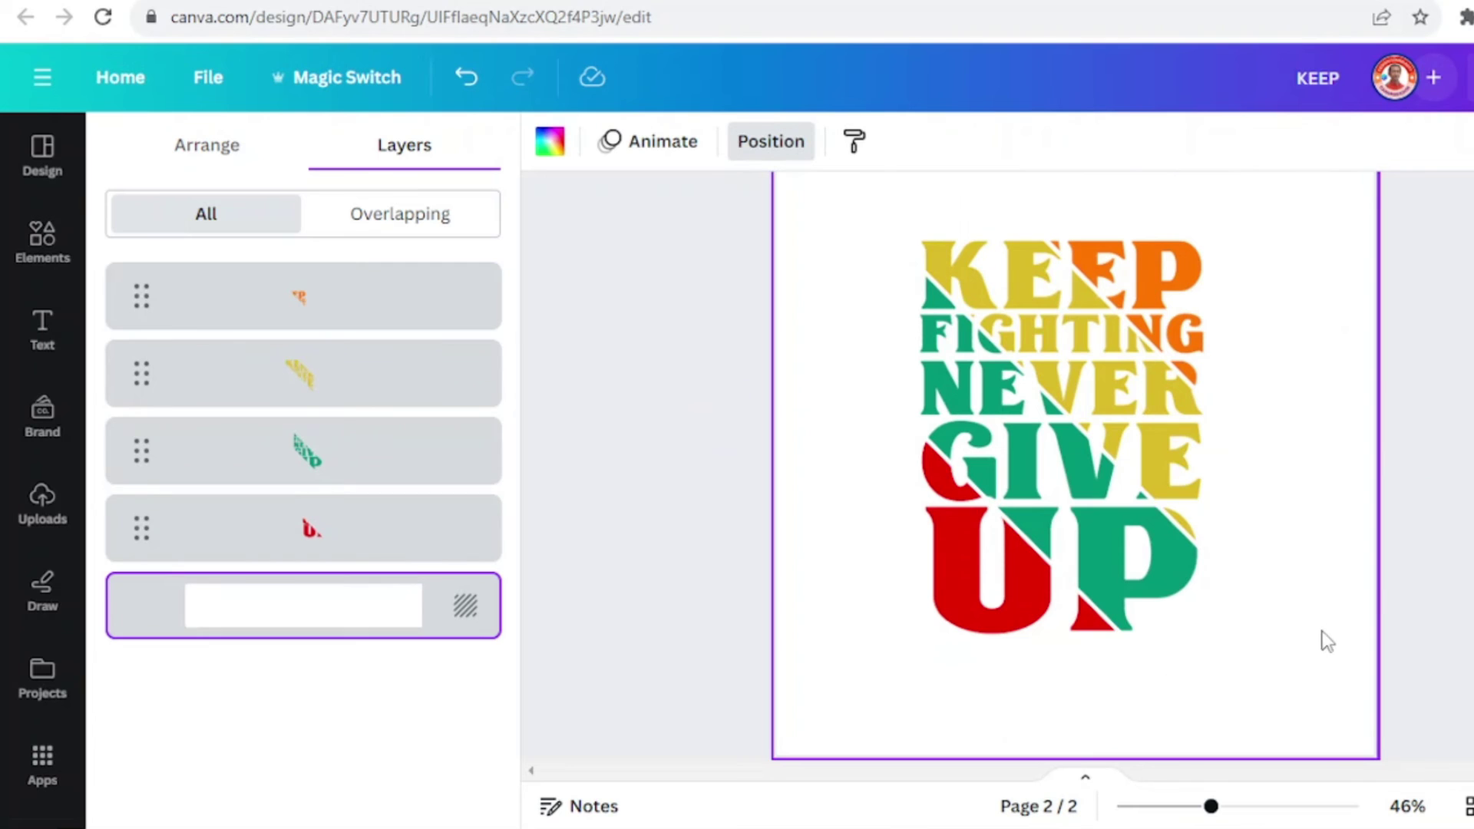
Select the four lettering bands together and move them to the center of the page.
click(1180, 806)
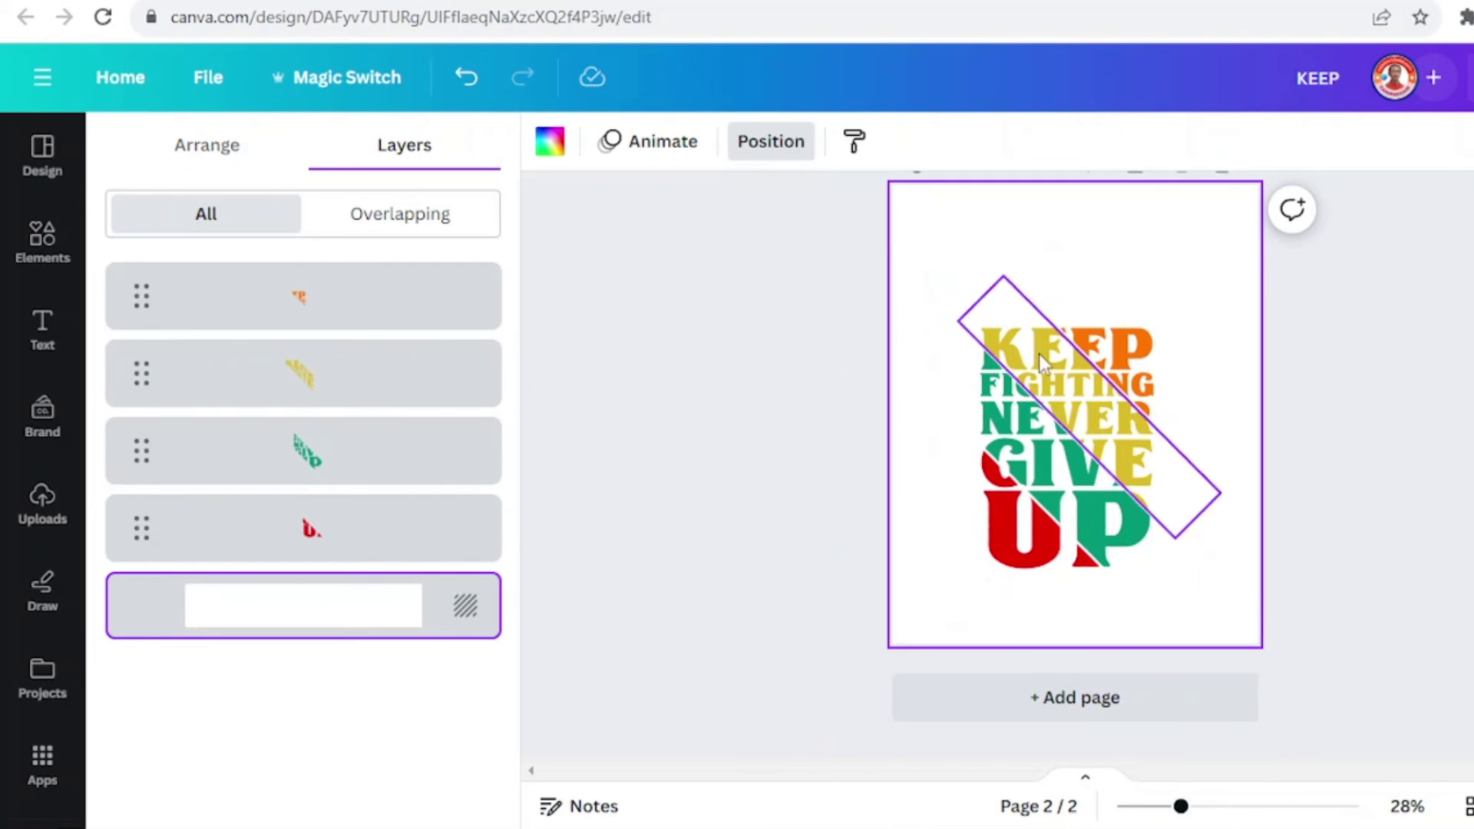
drag(924, 276, 1201, 691)
drag(1159, 511, 1164, 480)
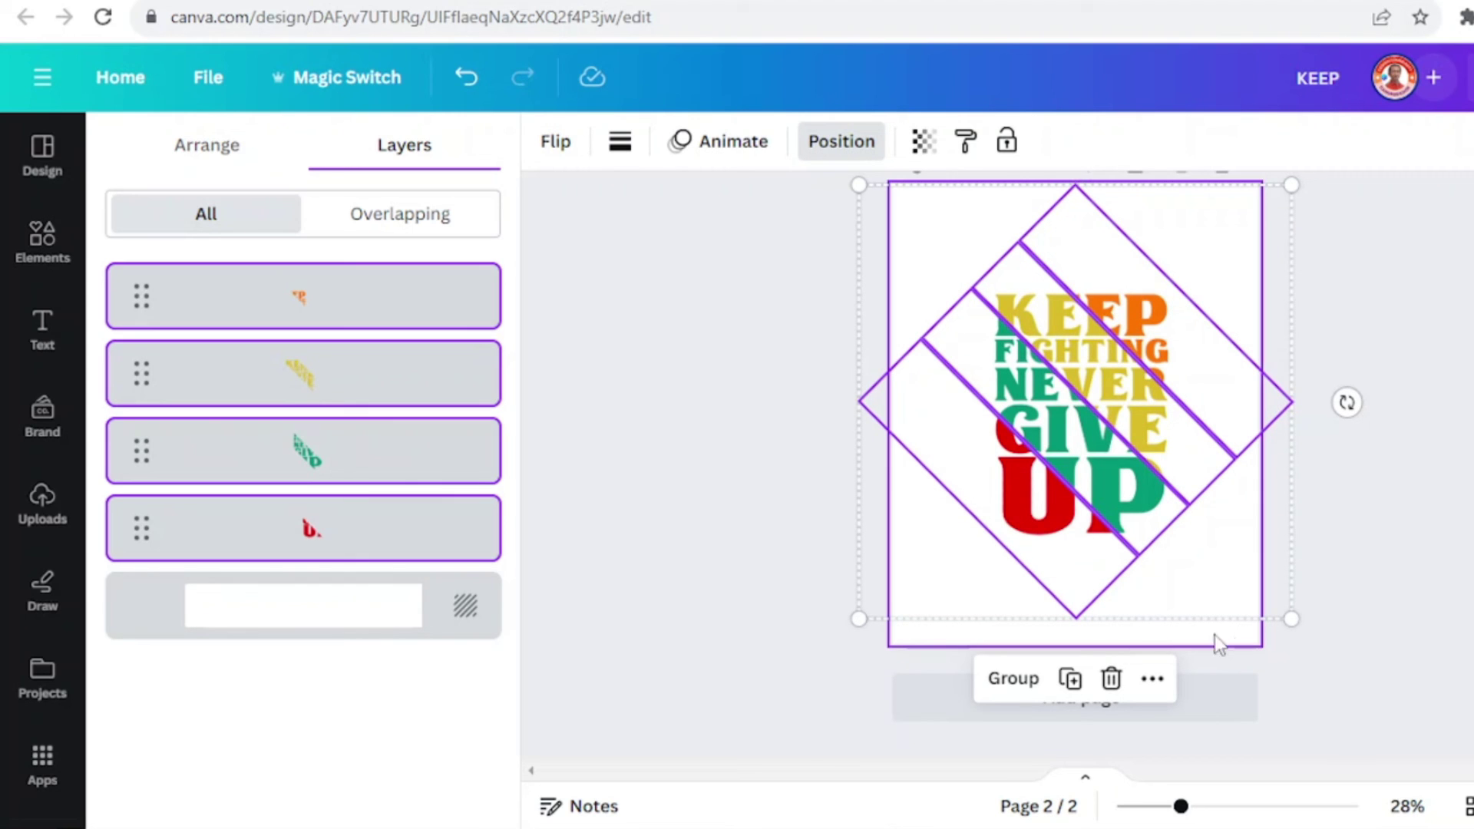
Search the elements for grunge and add the Grunge Wallpaper Illustration graphic to the page.
click(48, 245)
click(223, 156)
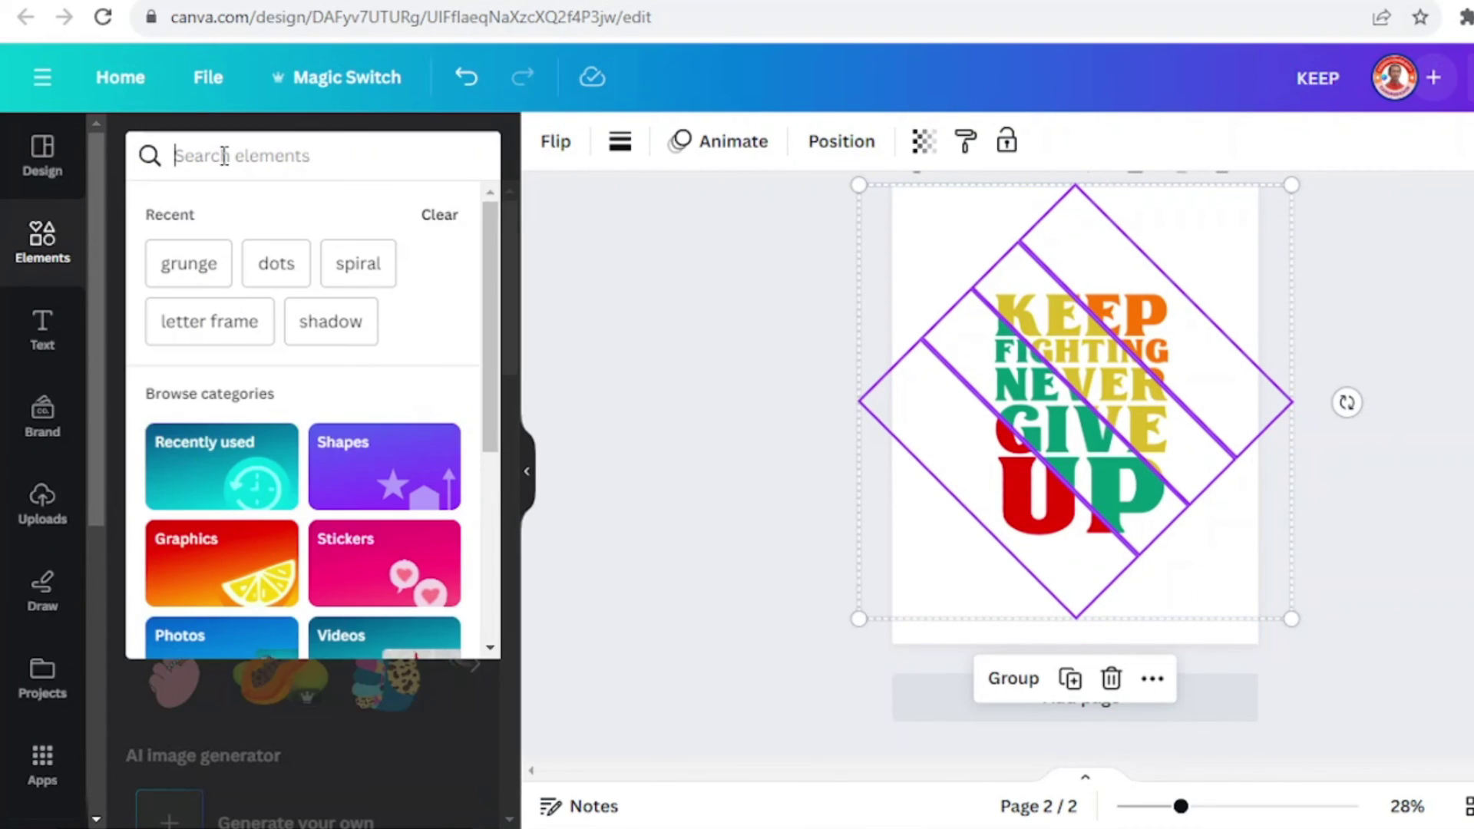
click(193, 267)
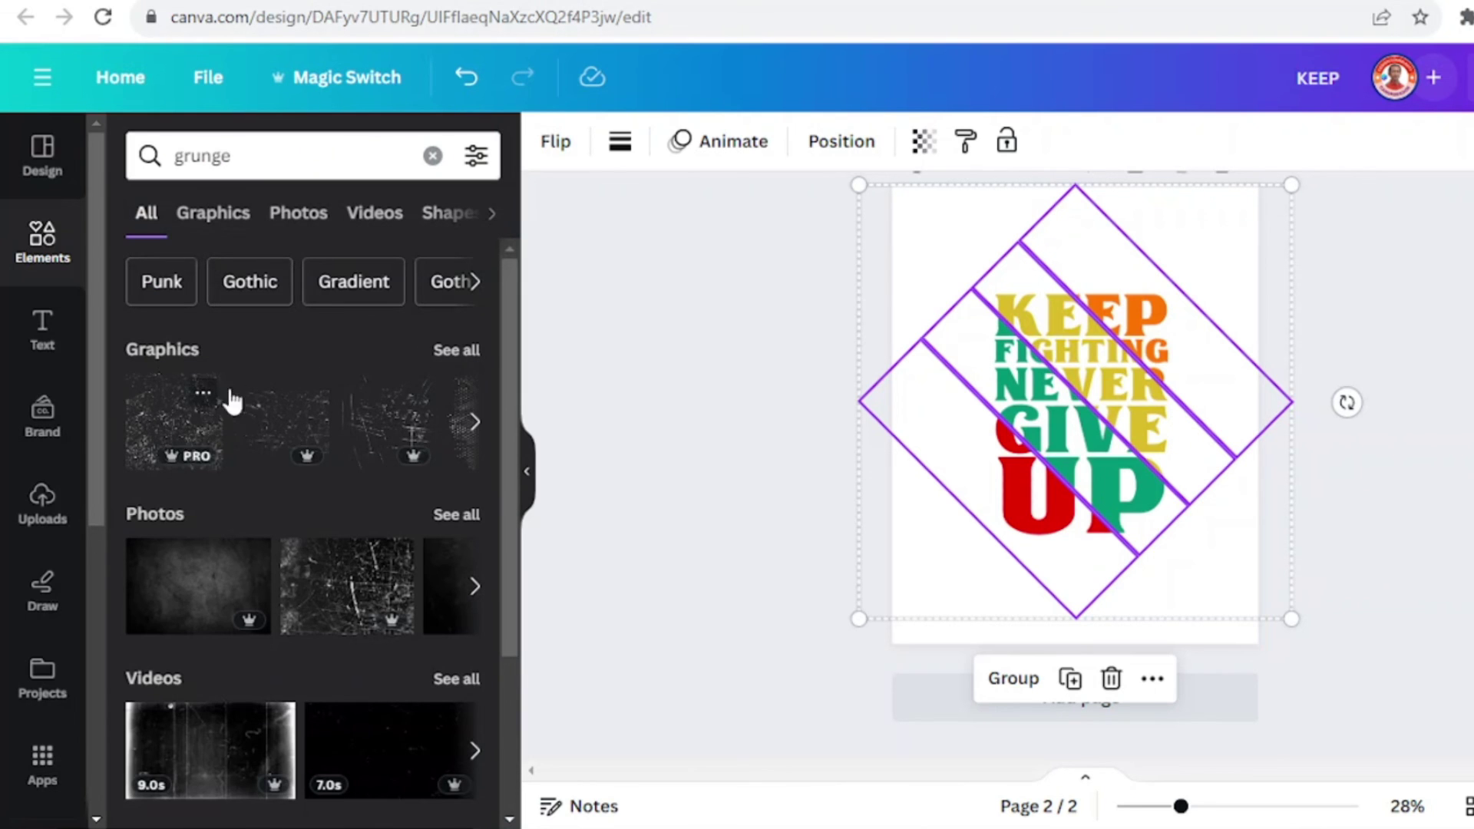
click(208, 392)
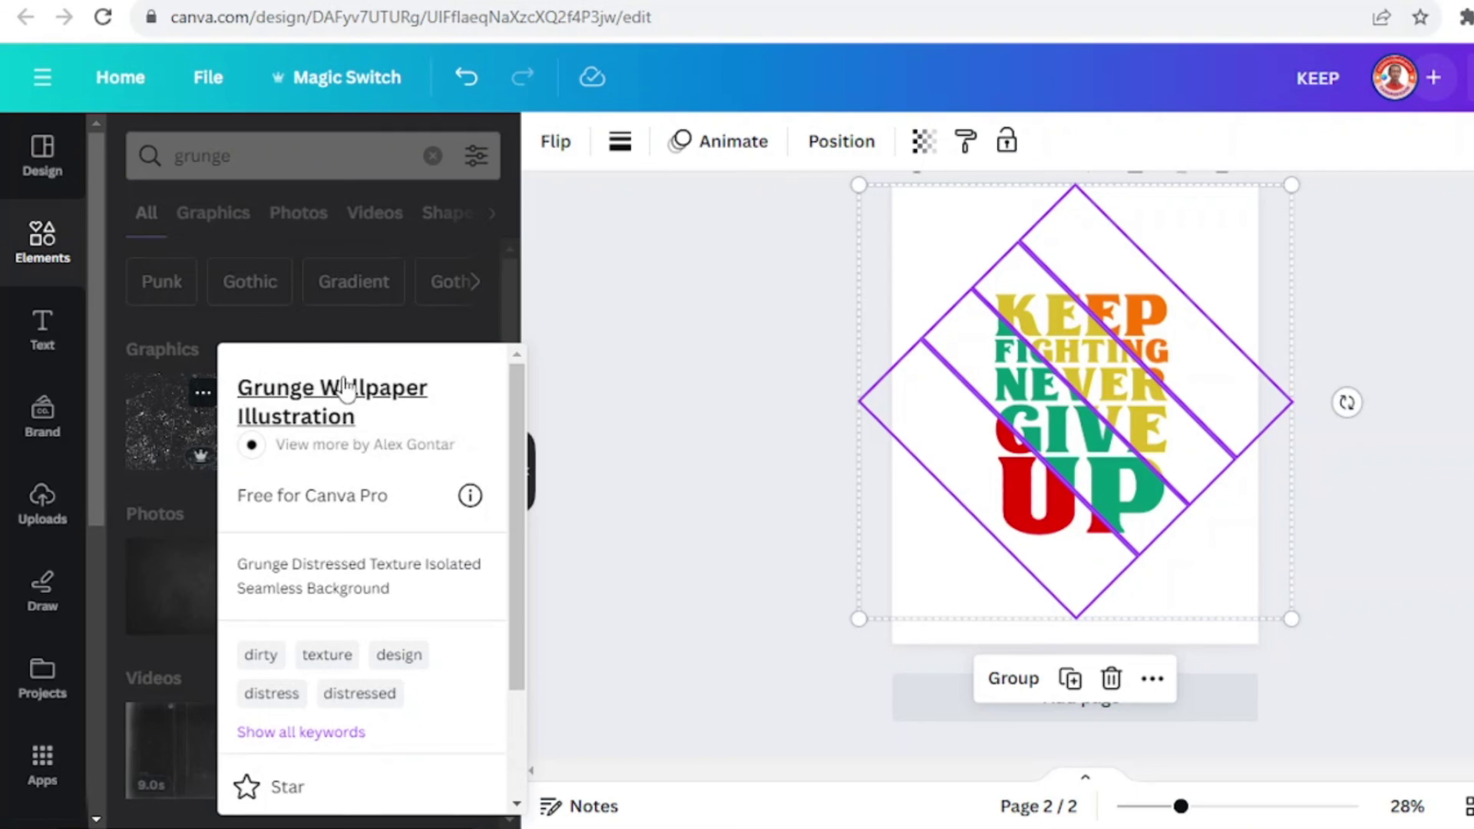
click(170, 434)
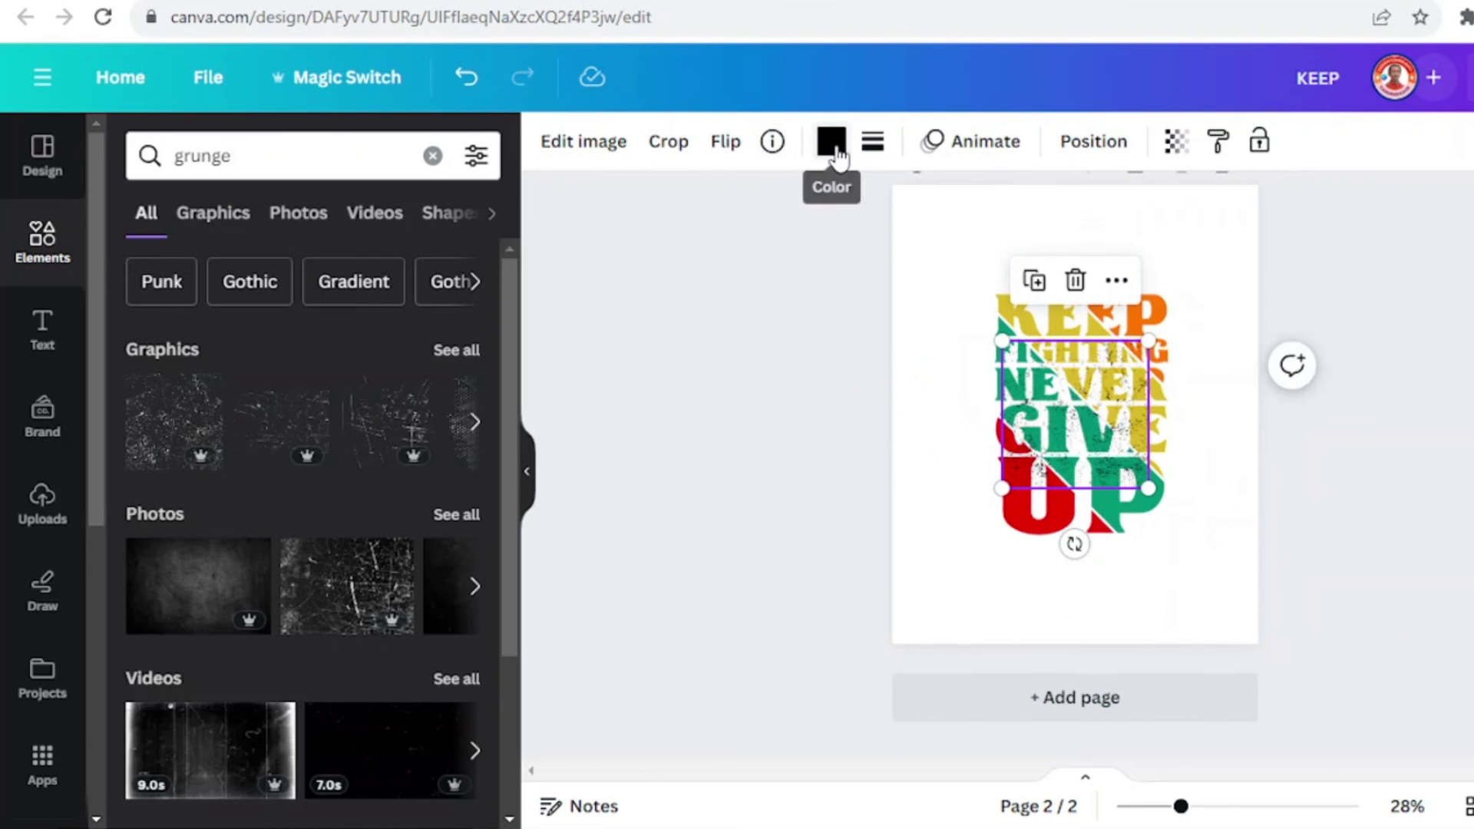
Recolor the grunge texture white and enlarge it from opposite corners to cover the entire lettering.
click(831, 141)
click(276, 298)
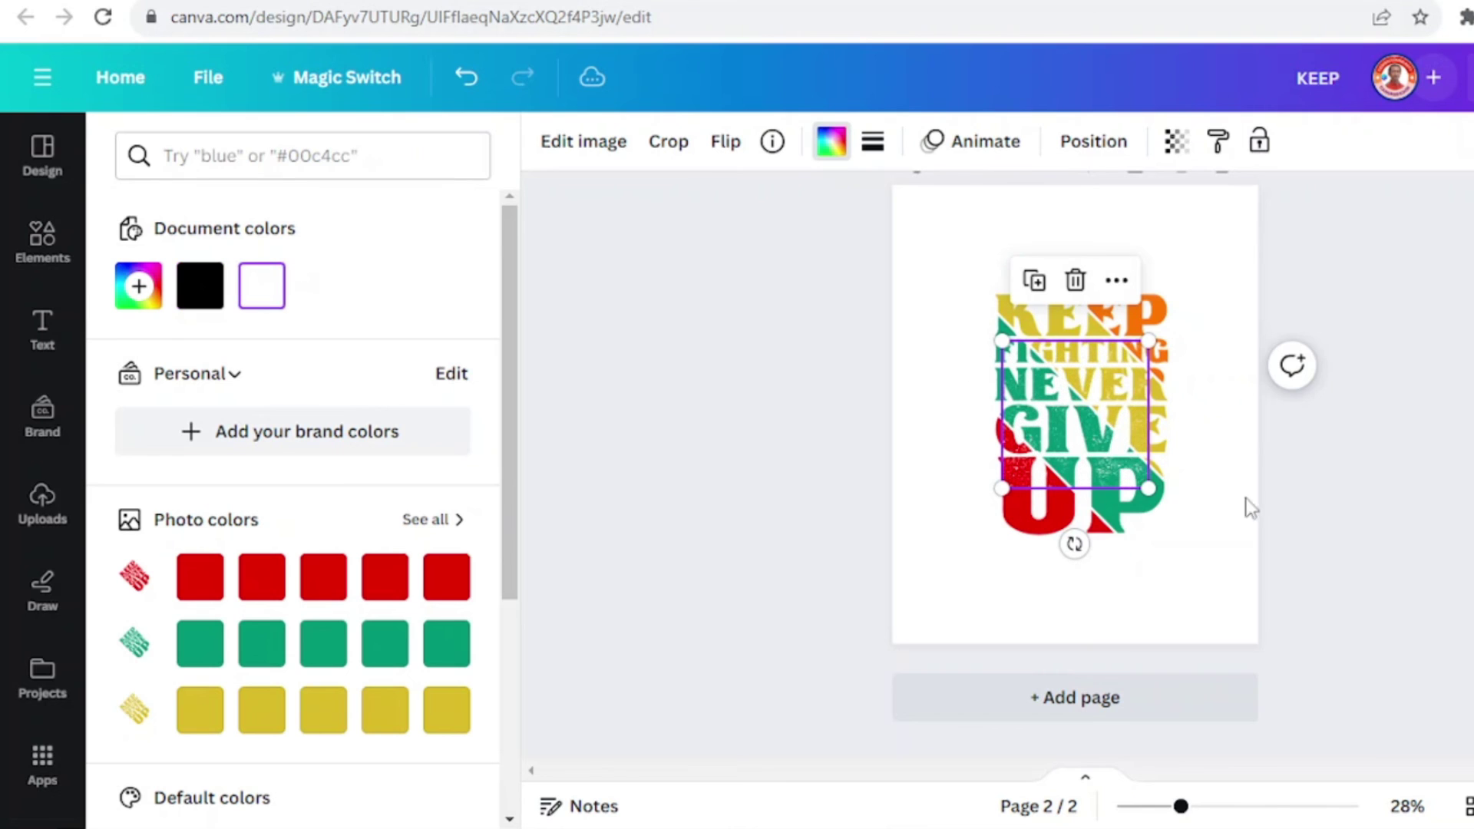
drag(1159, 506, 1248, 591)
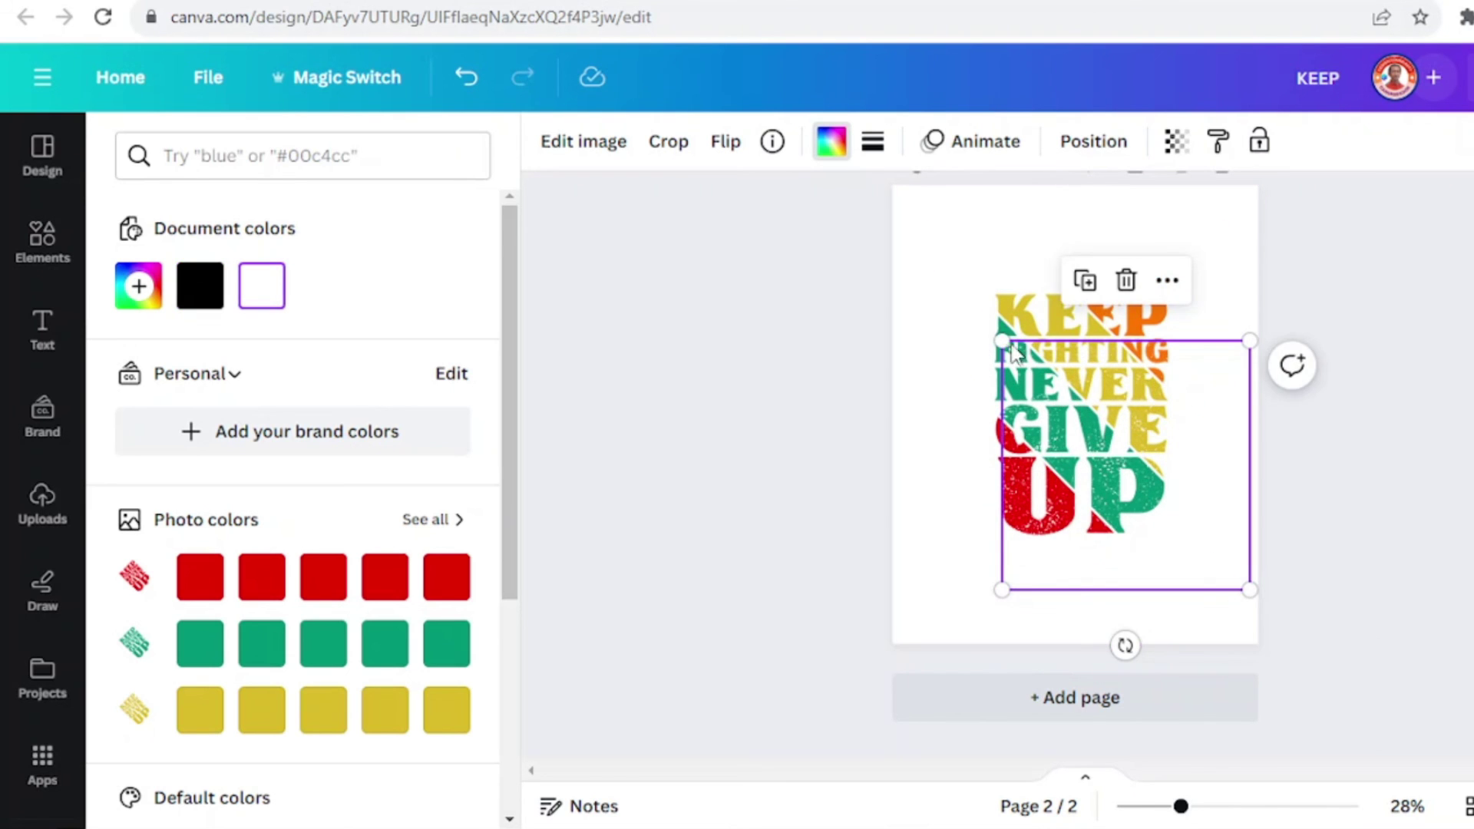
drag(1006, 343, 922, 218)
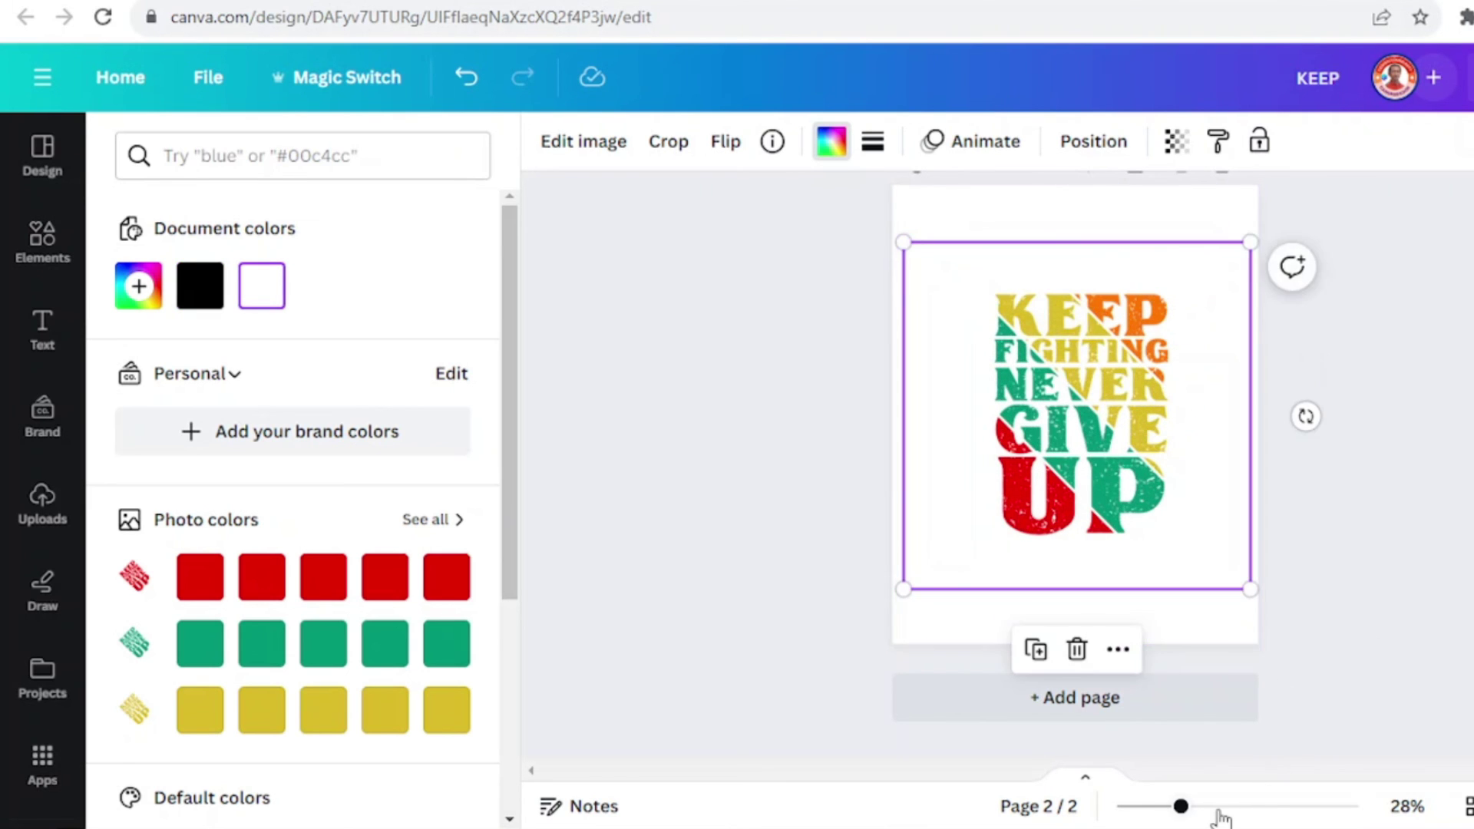
click(1218, 812)
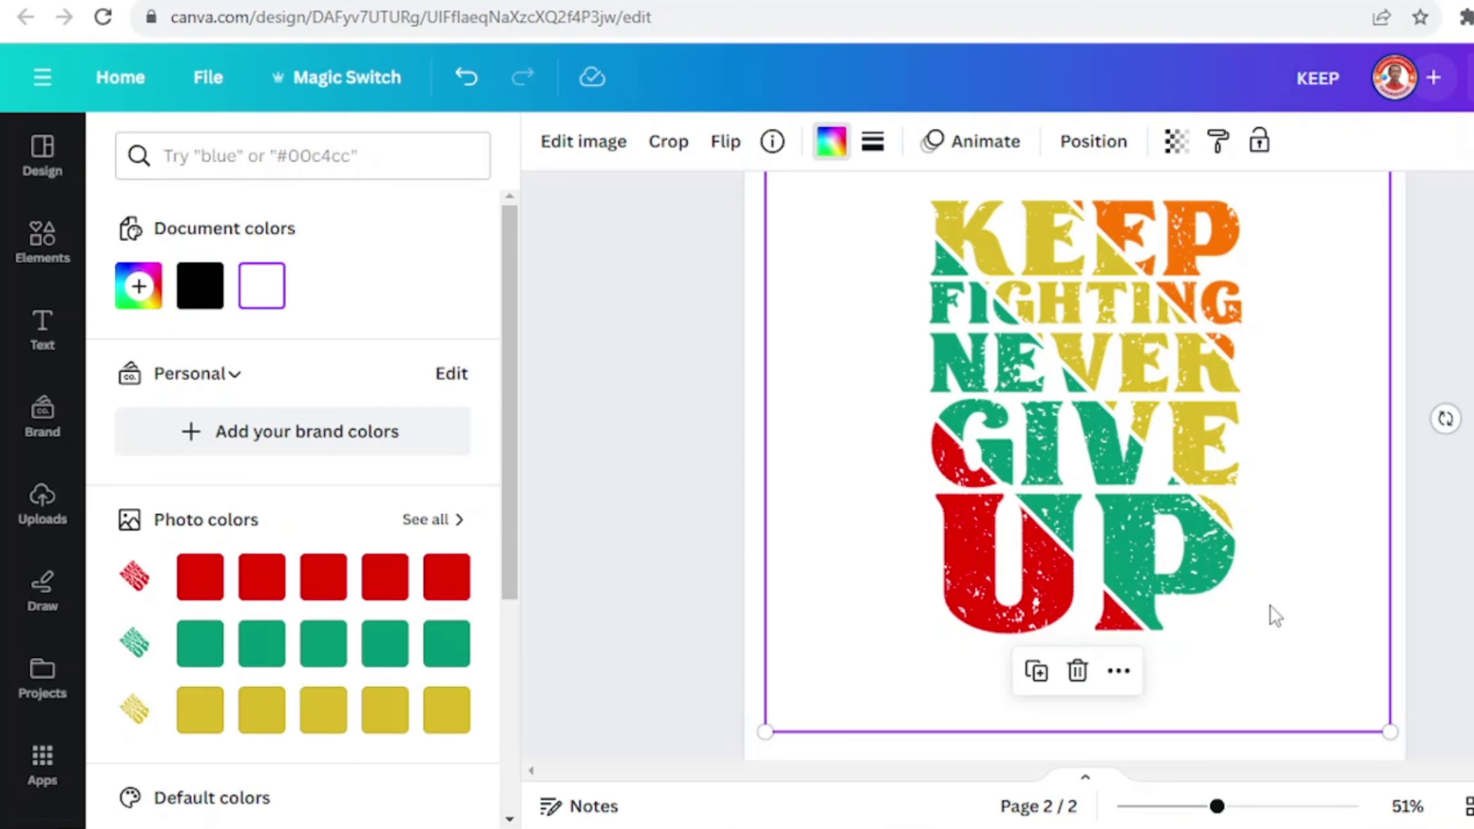
Duplicate the finished lettering page and set the copy's background to black.
click(1347, 752)
scroll(1339, 729, down, 1)
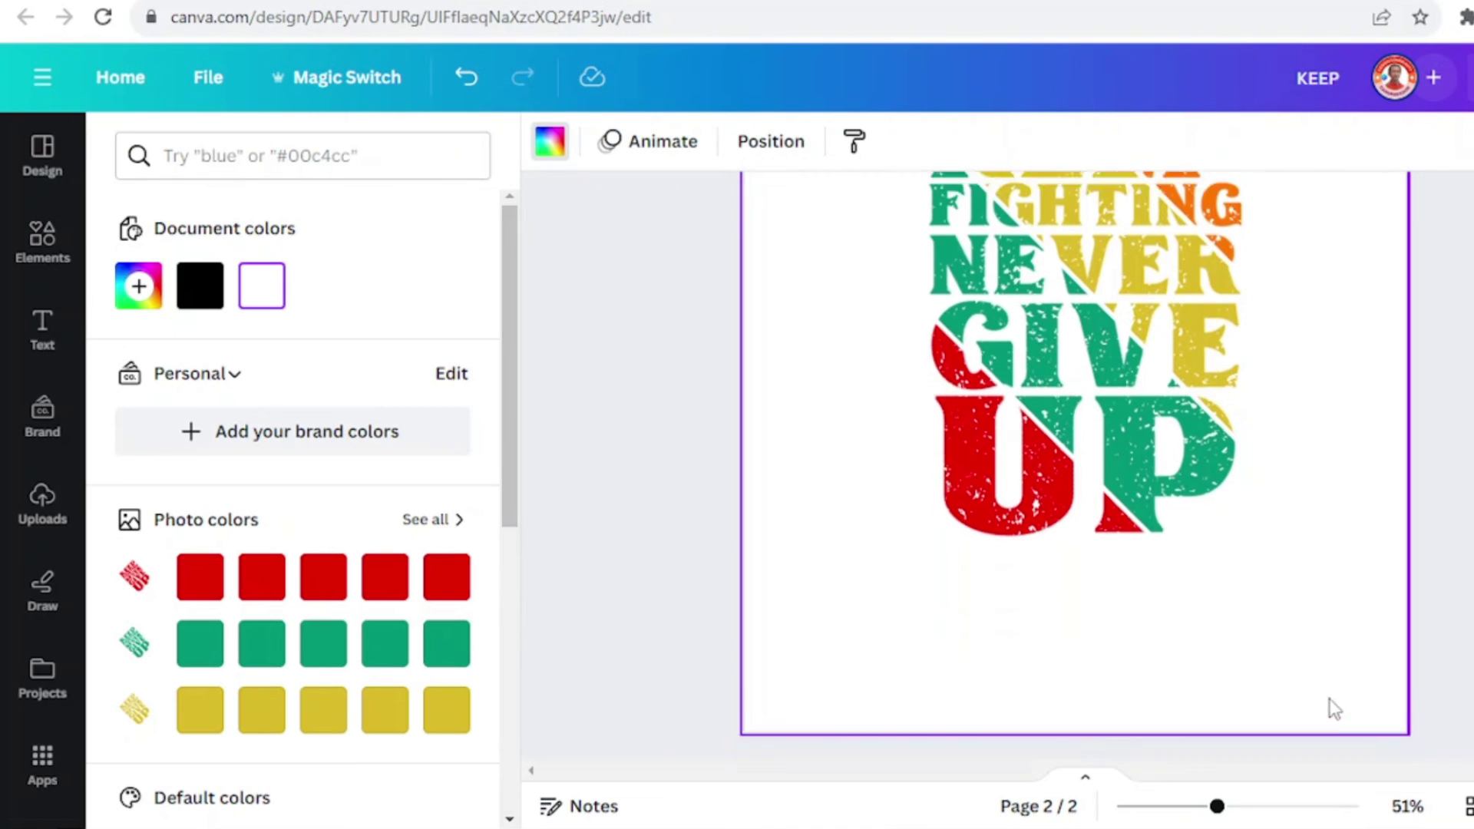
scroll(1331, 708, up, 5)
click(1303, 347)
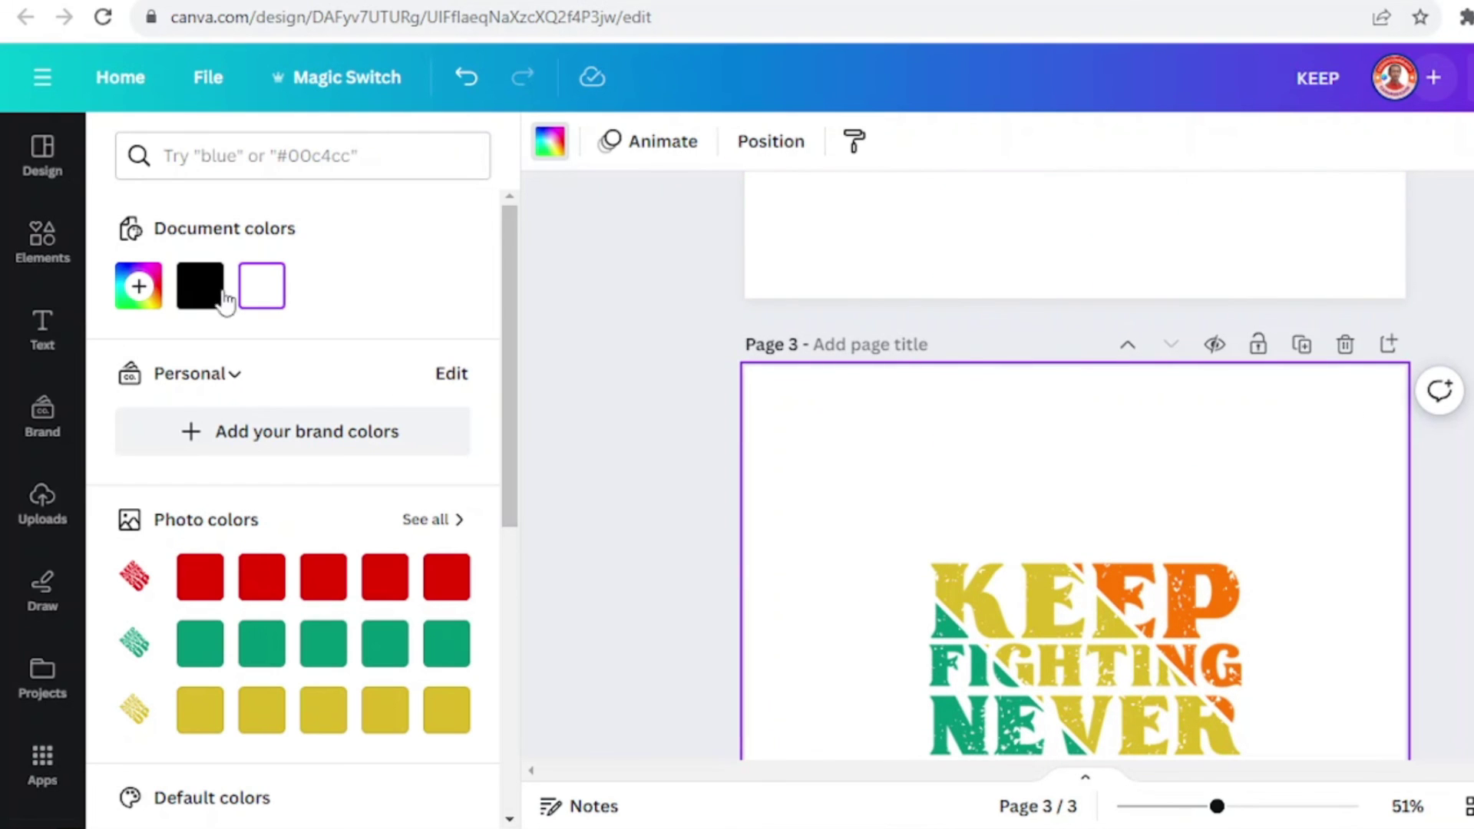
click(201, 287)
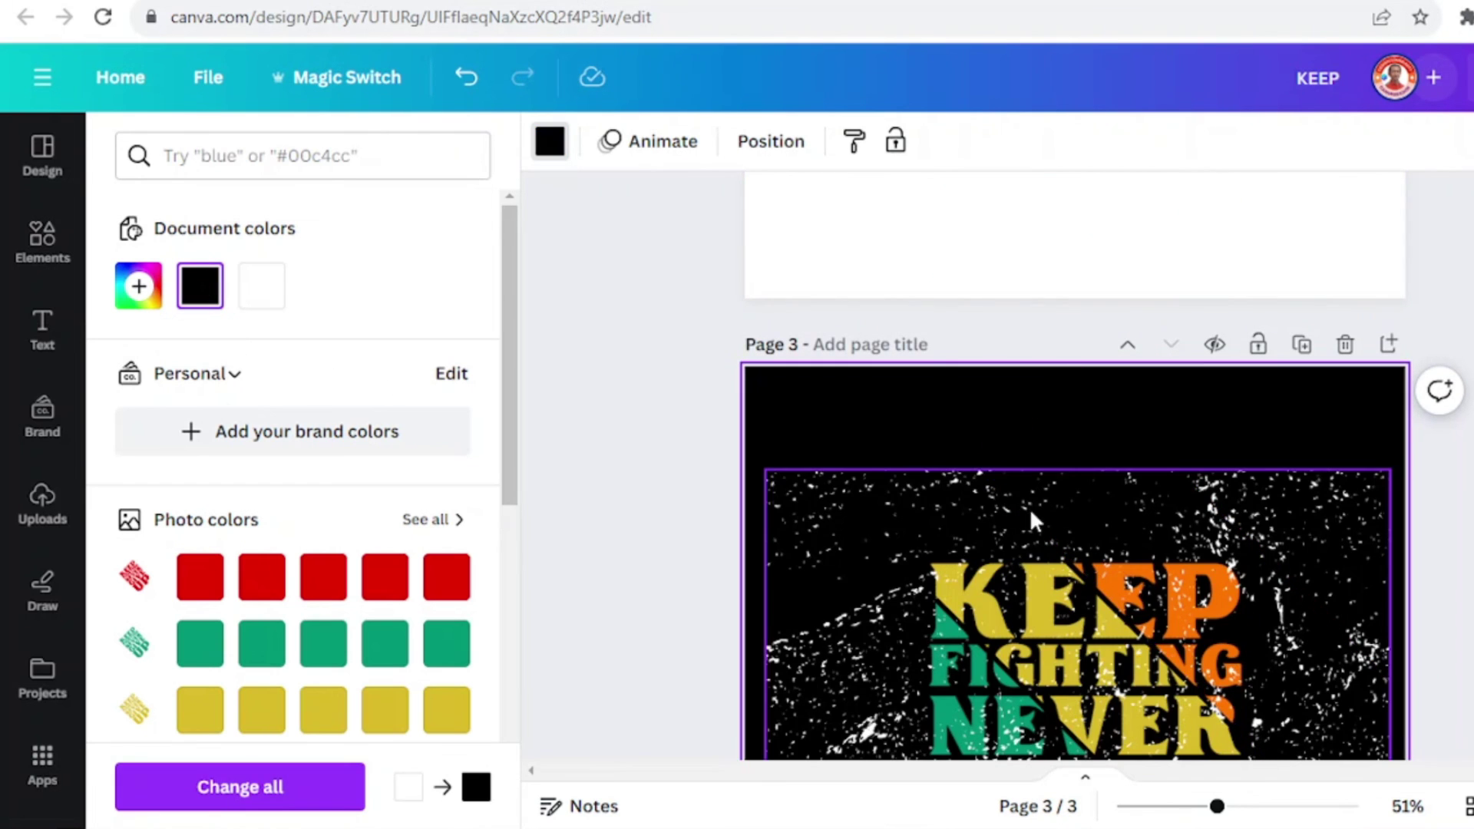
Recolor the grunge texture on page 3 black to match the background.
click(987, 500)
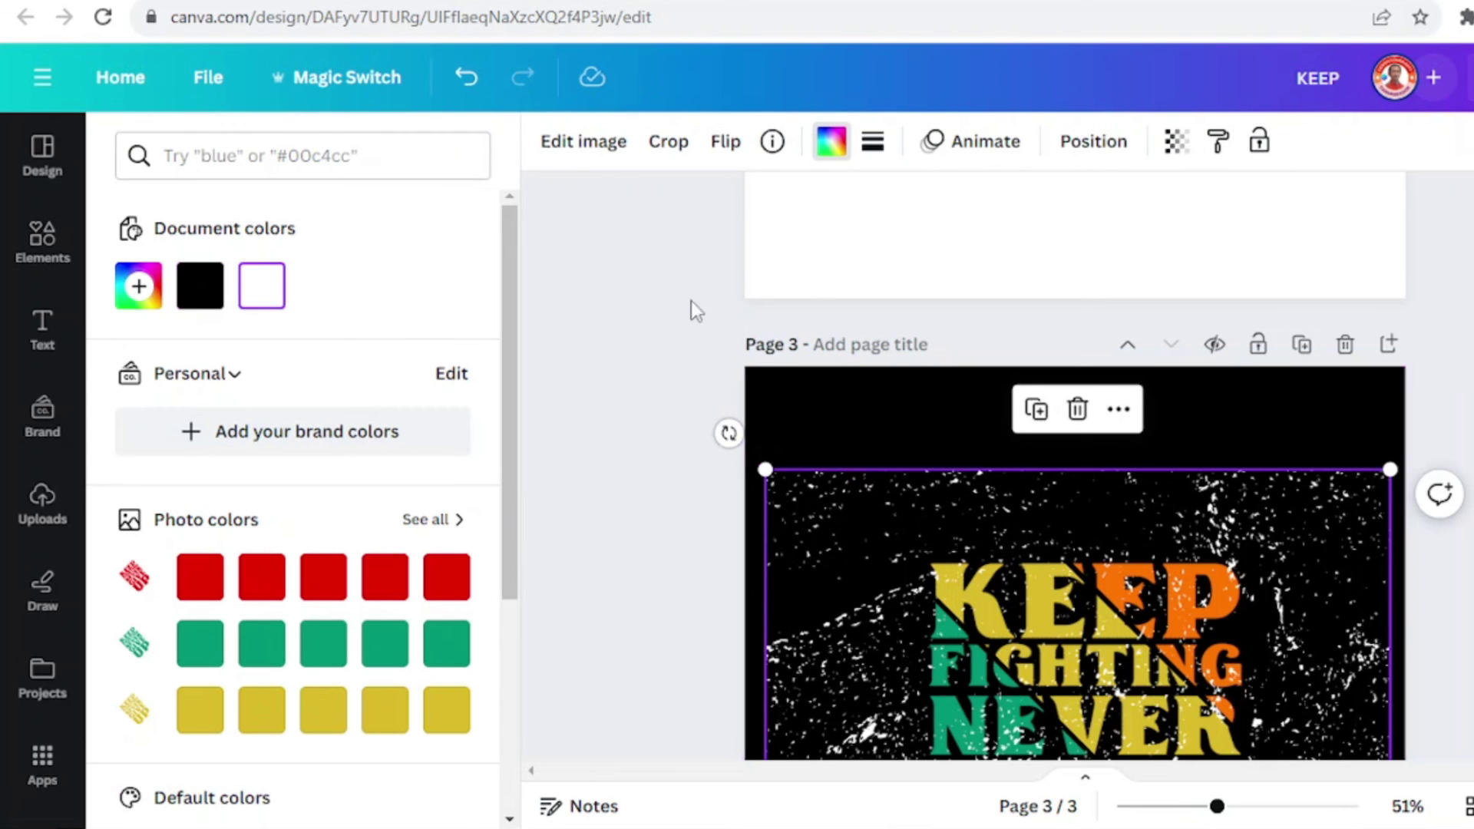
click(200, 285)
scroll(1117, 508, down, 3)
scroll(1118, 508, down, 3)
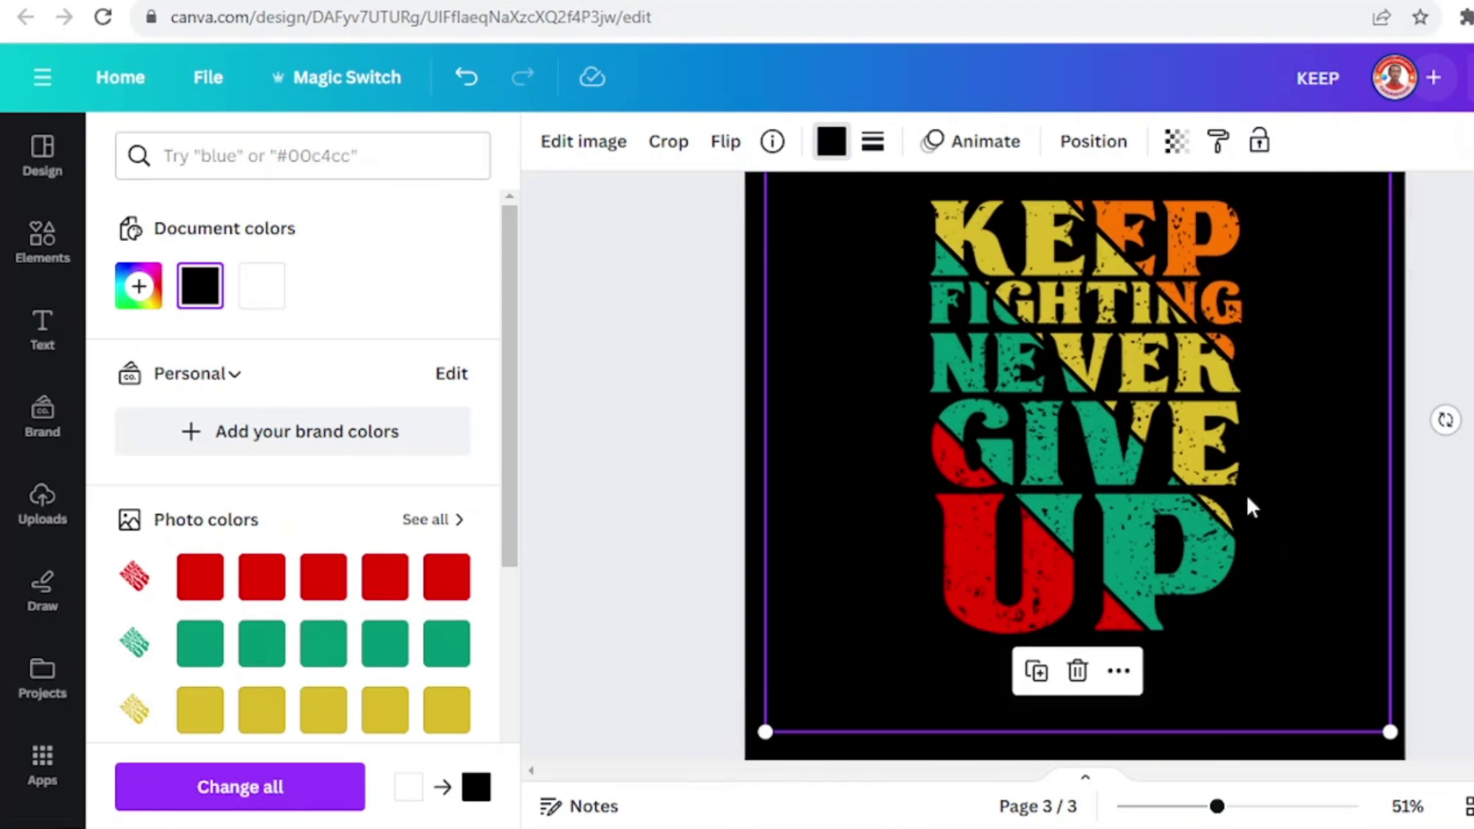
scroll(1246, 564, up, 3)
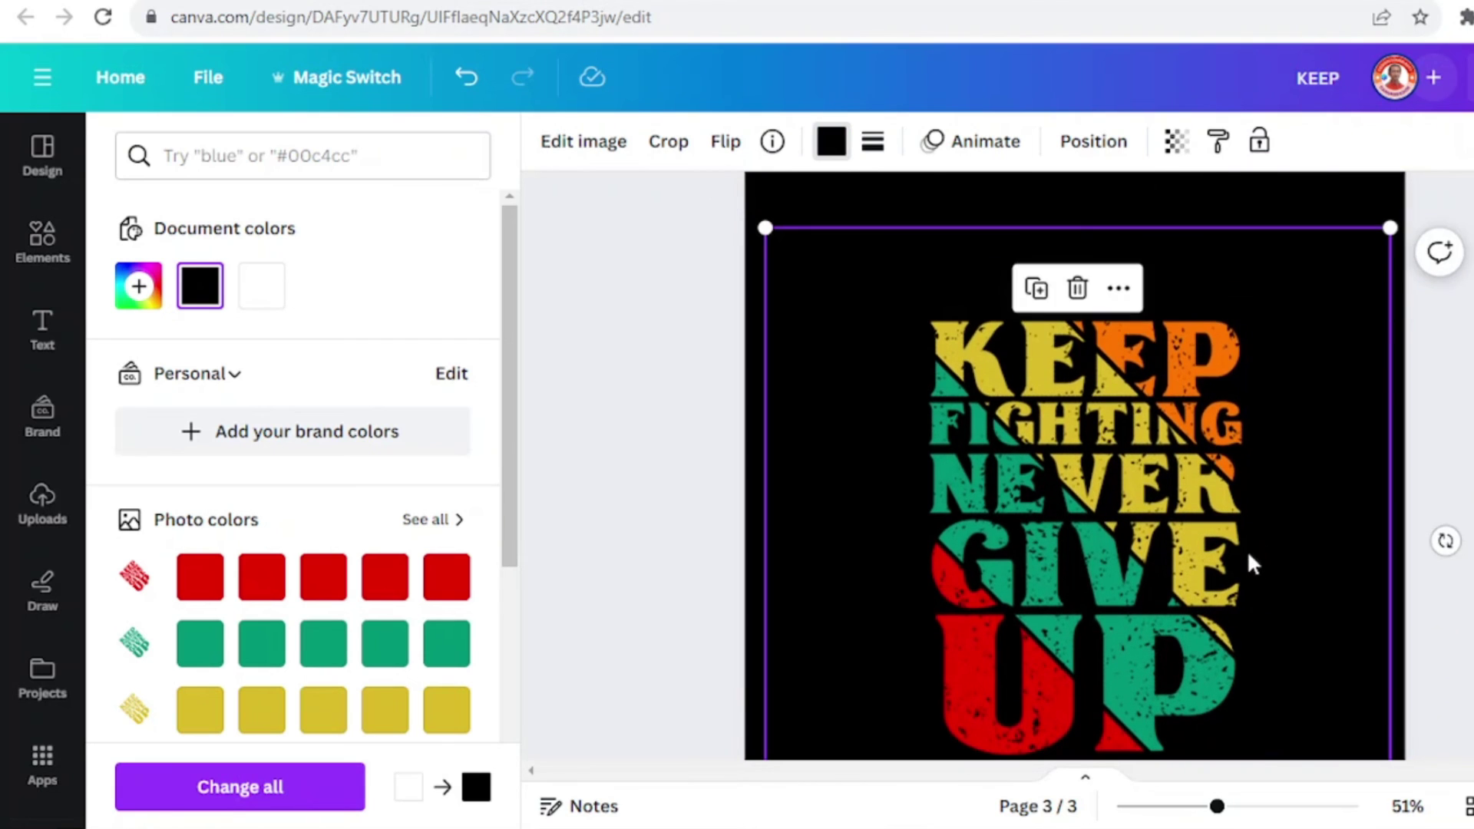